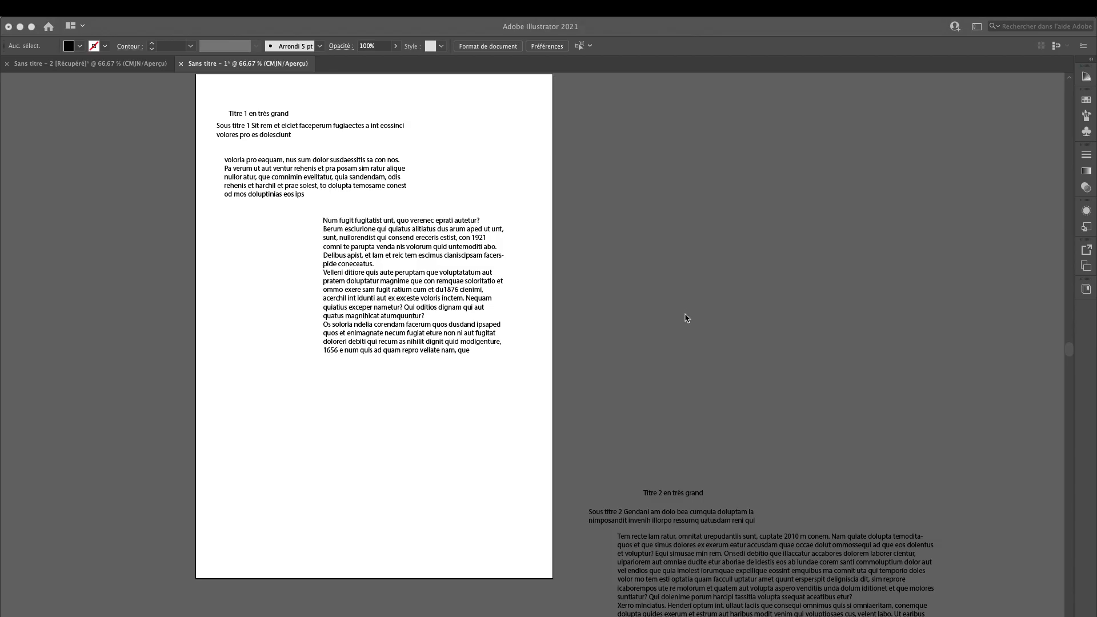
Move the text frame "Titre 2 en très grand" higher above the "Sous titre 2" text, aligned with that text's left edge
left_click(660, 341)
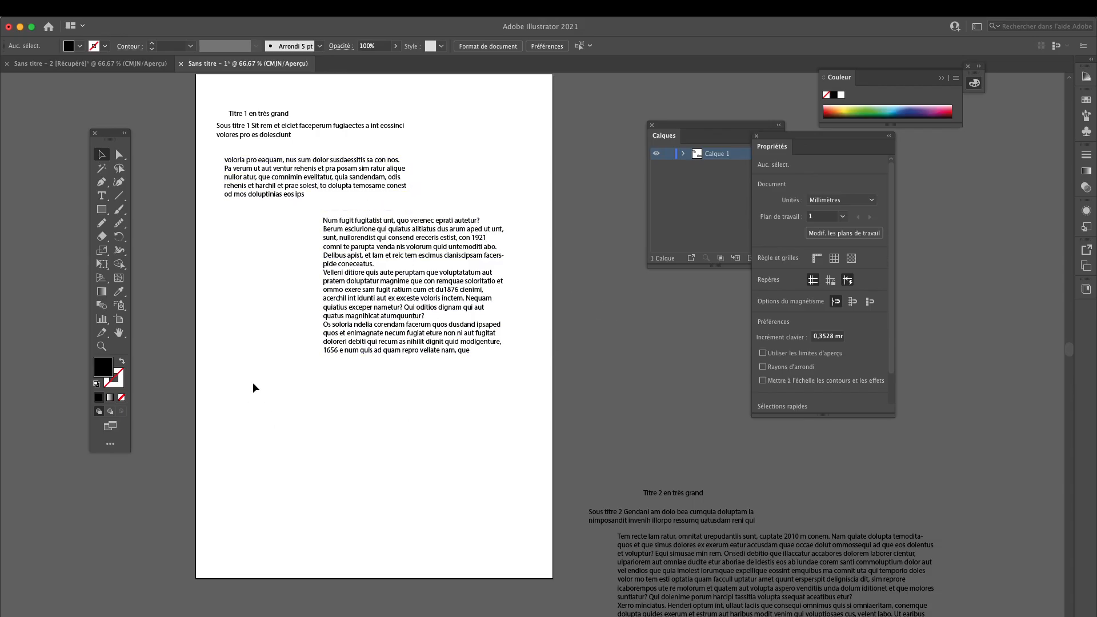
left_click_drag(704, 505, 638, 438)
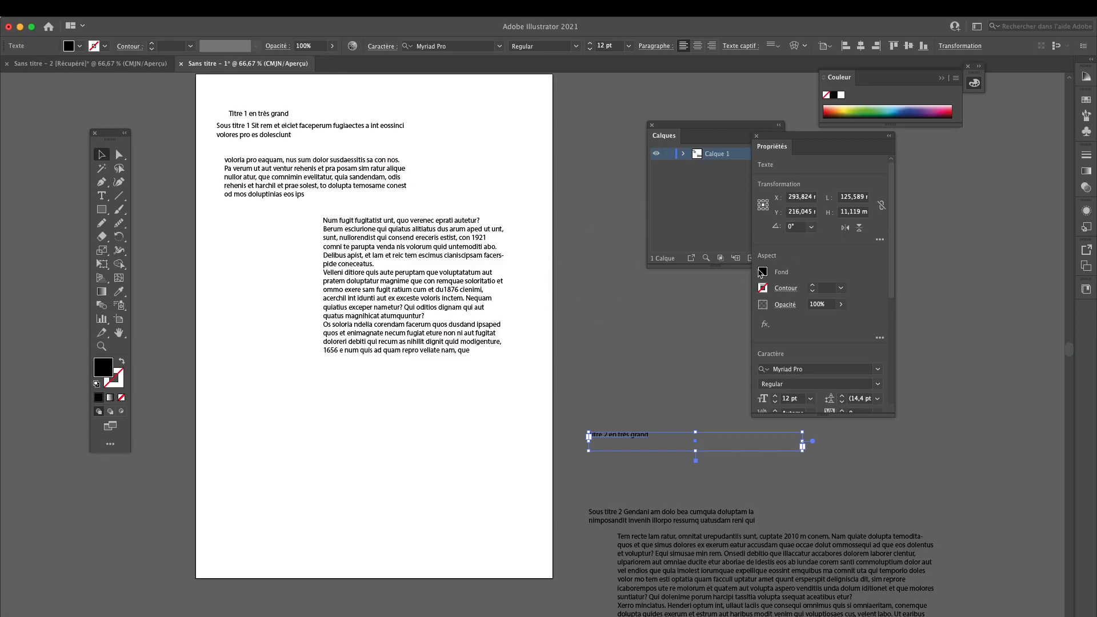
left_click(655, 331)
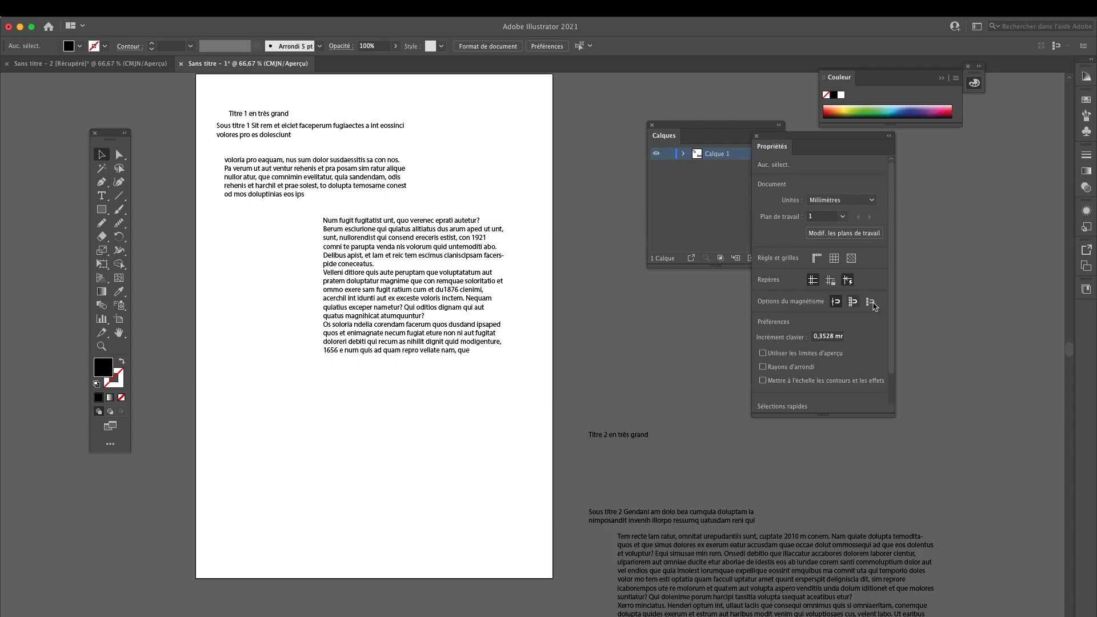
left_click(1088, 273)
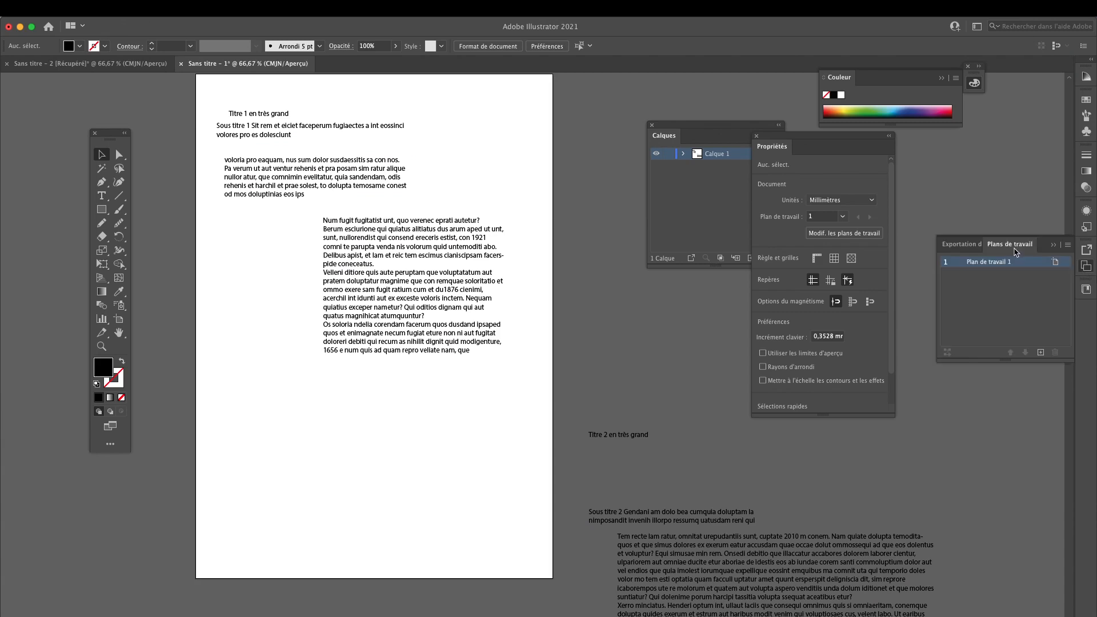
left_click_drag(1009, 244, 614, 291)
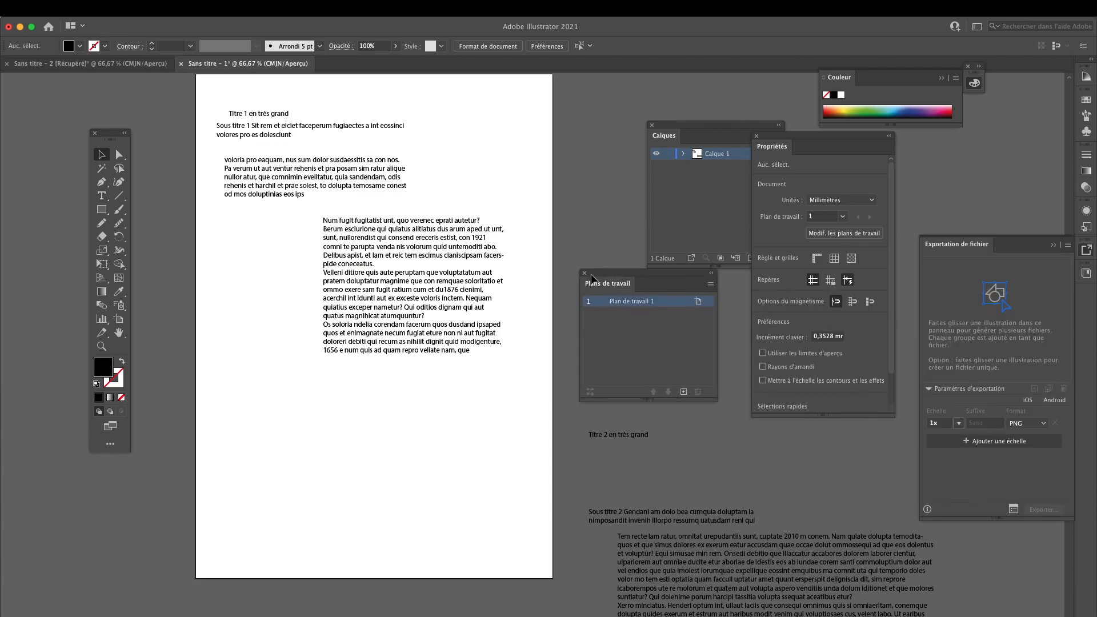
left_click(584, 273)
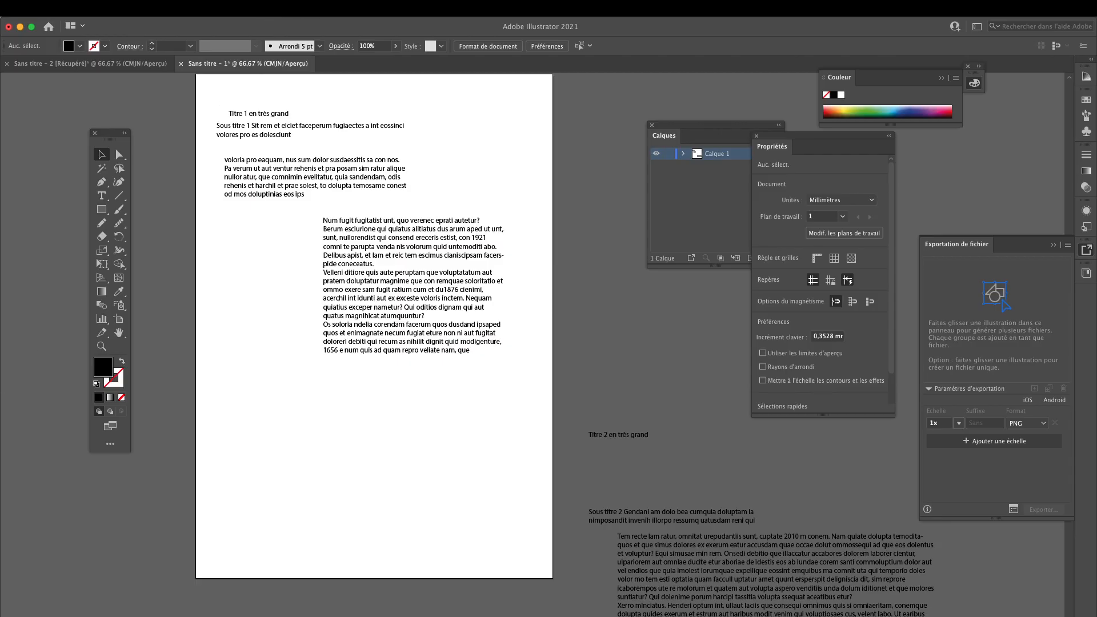
Show the artboards list (Plans de travail) and place it over the empty lower part of the page
left_click(290, 261)
mouse_move(343, 19)
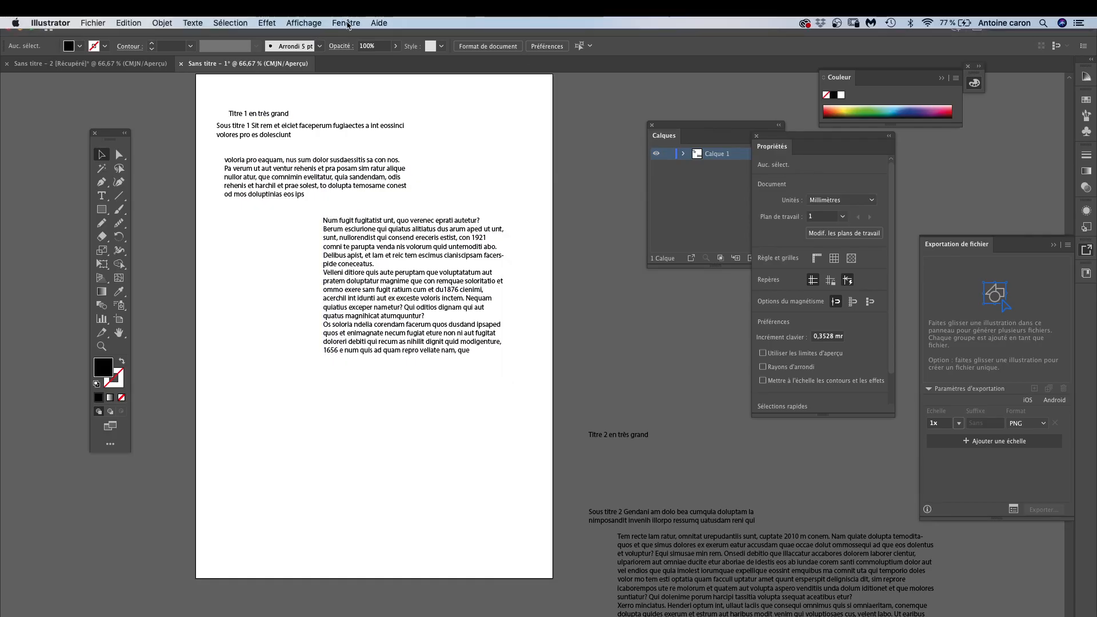
left_click(345, 23)
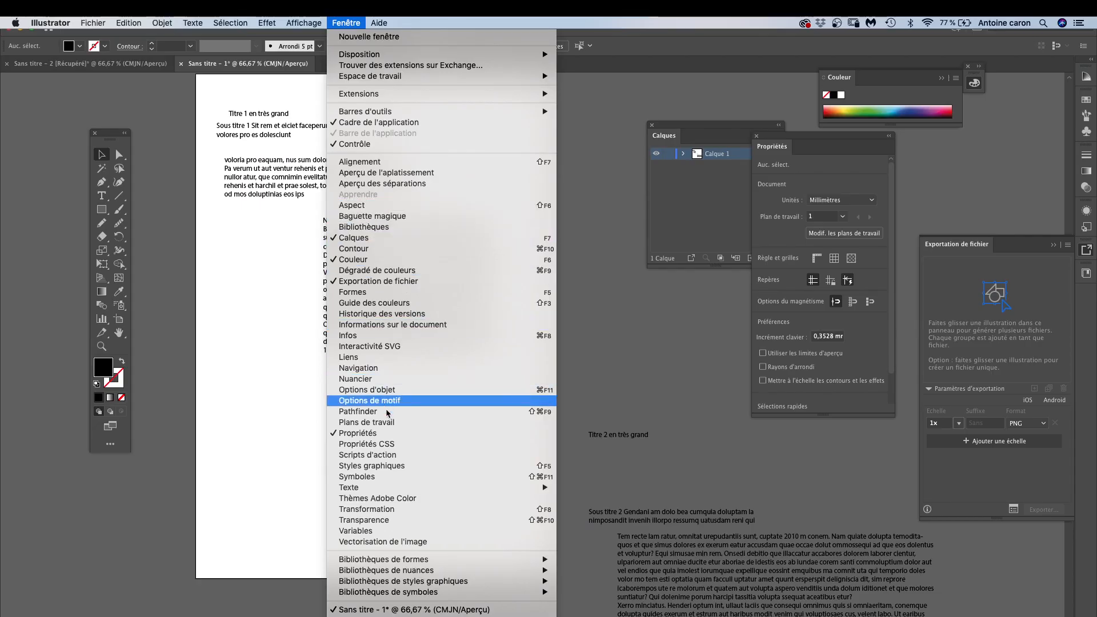
left_click(391, 423)
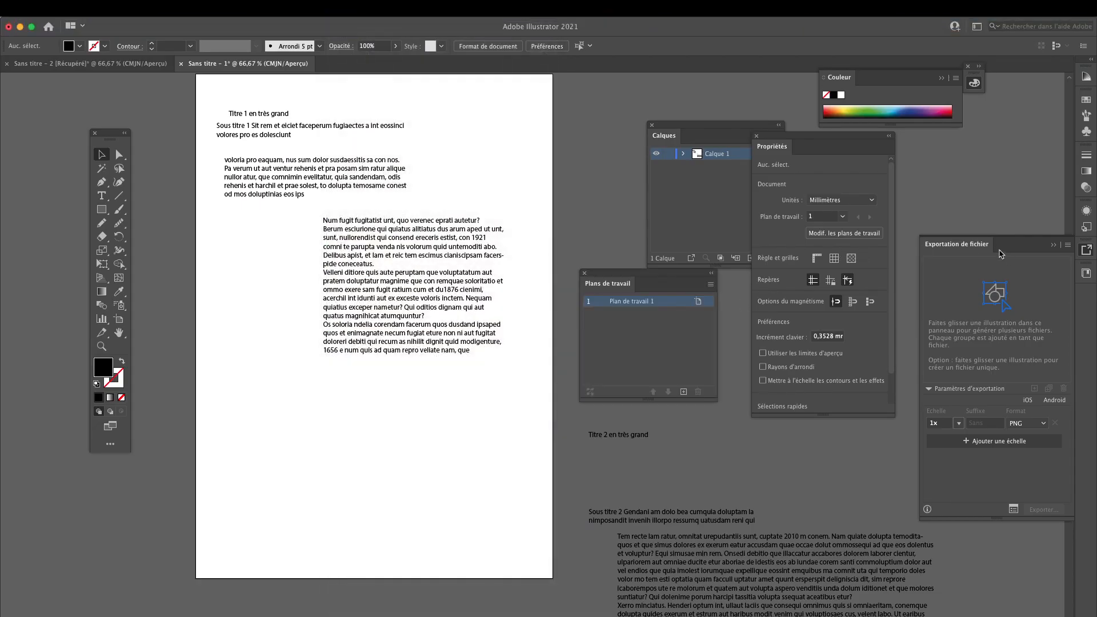
left_click_drag(595, 286, 315, 383)
Clear the workspace by closing Calques and Propriétés and collapsing Exportation de fichier
left_click(656, 127)
left_click(652, 125)
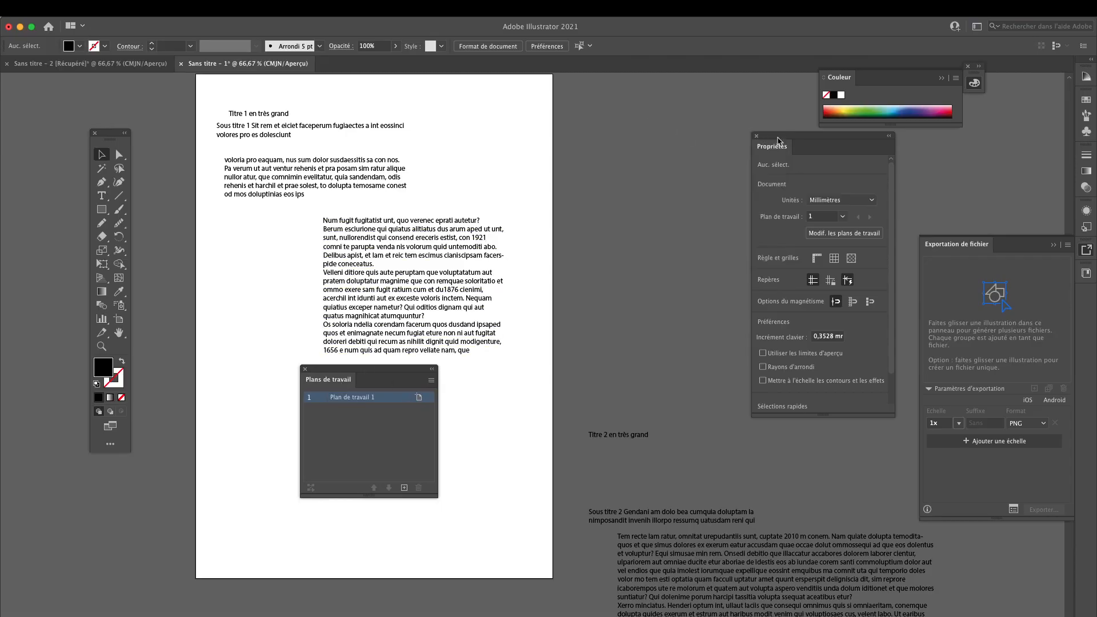
left_click(755, 136)
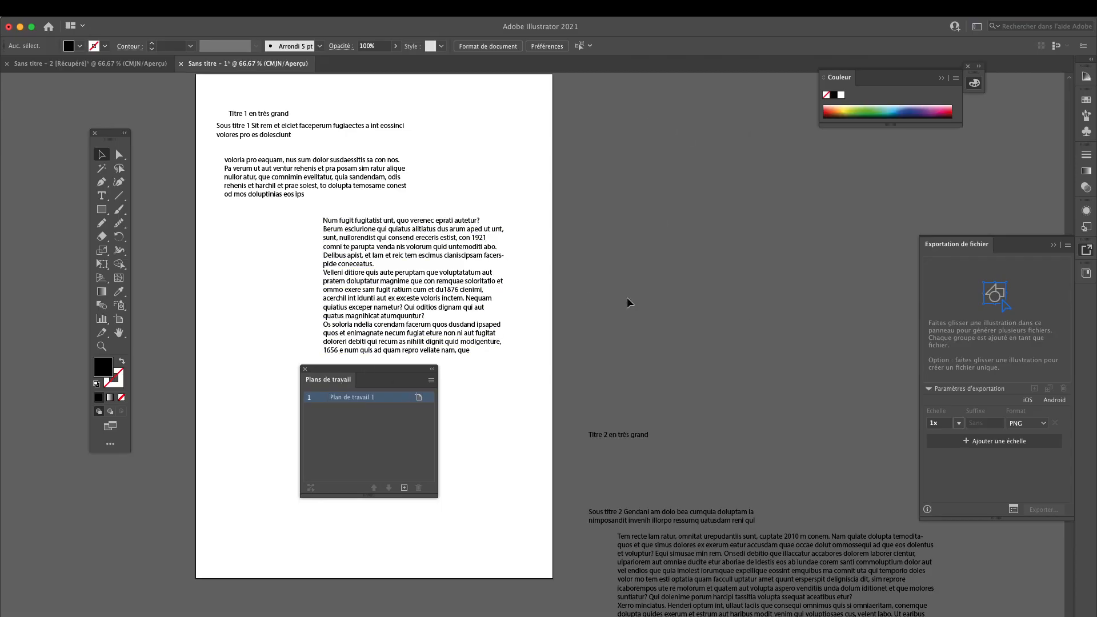
left_click(1052, 245)
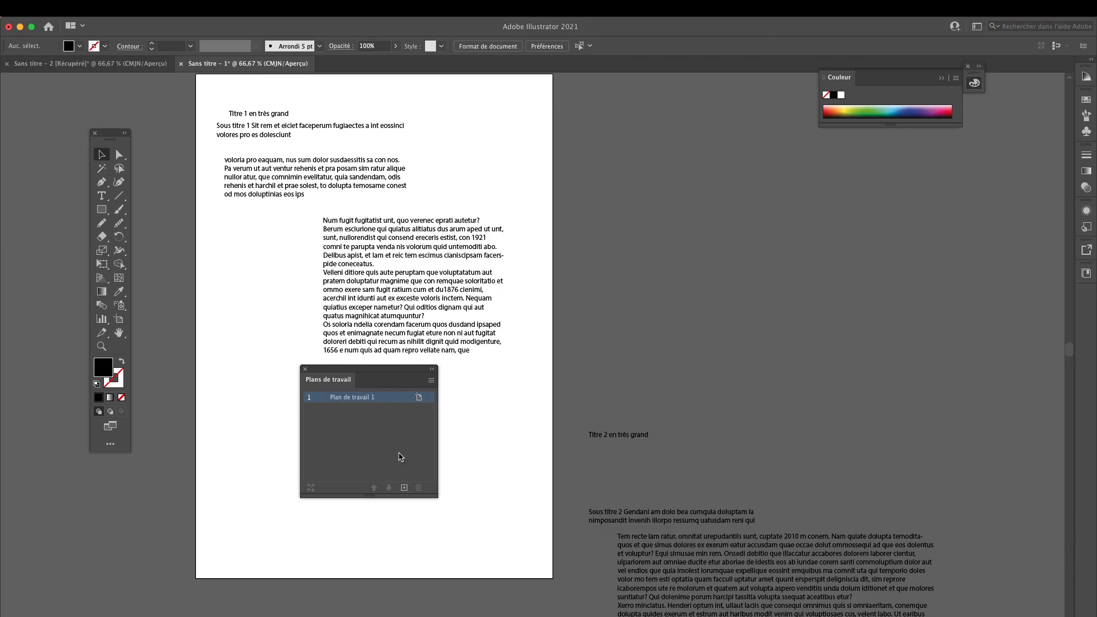
Rename the artboard "Plan de travail 1" as "recto page 1"
double_click(357, 398)
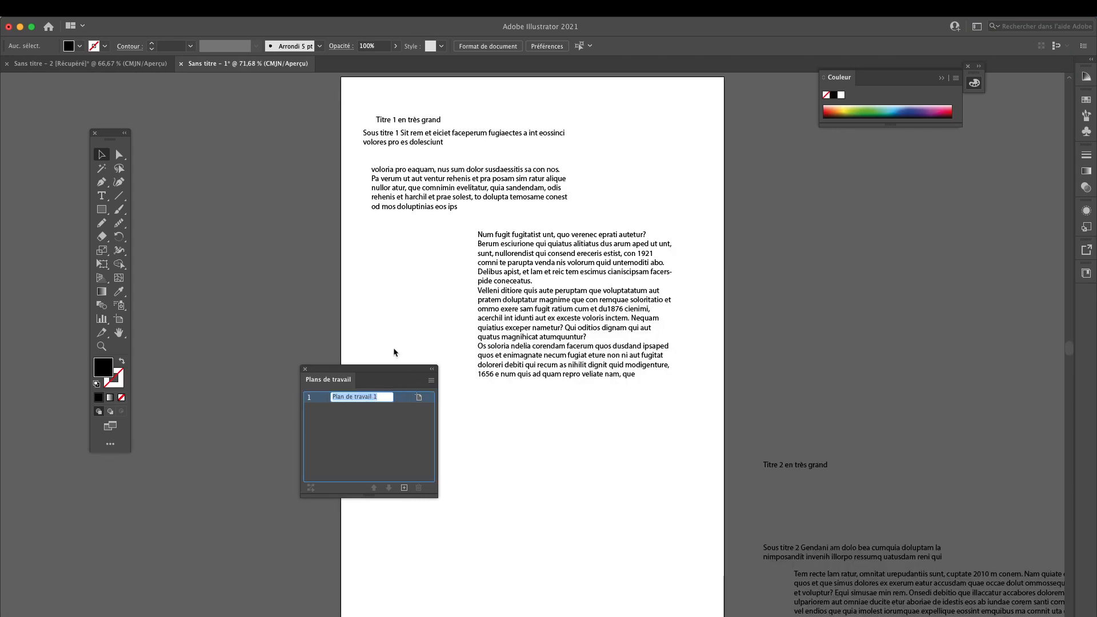
type("recto pa")
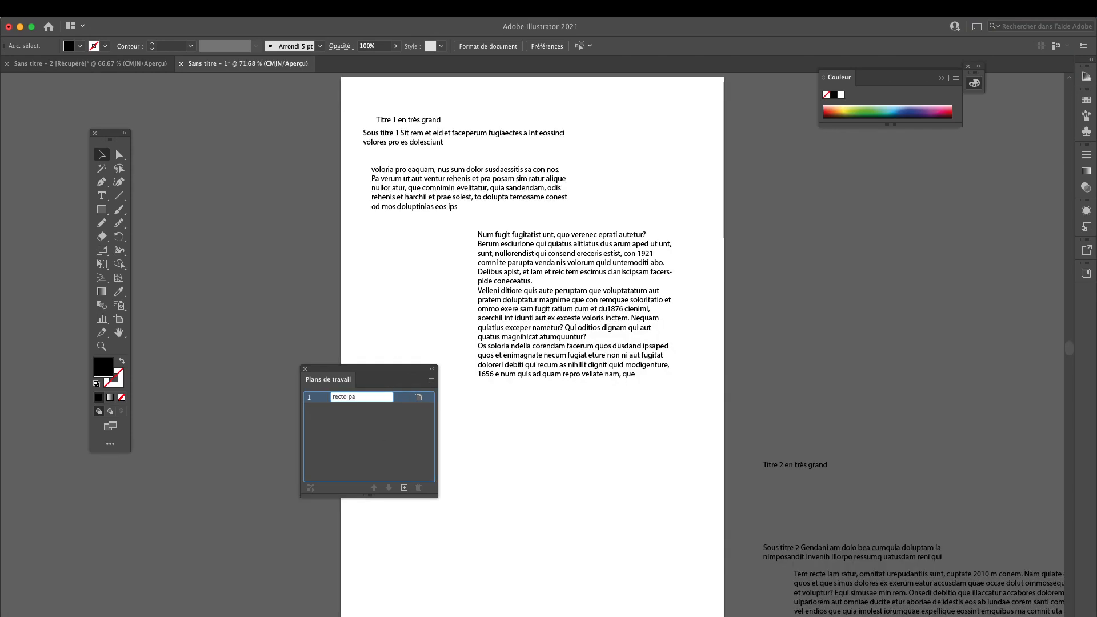
type("ge 1")
key("Return")
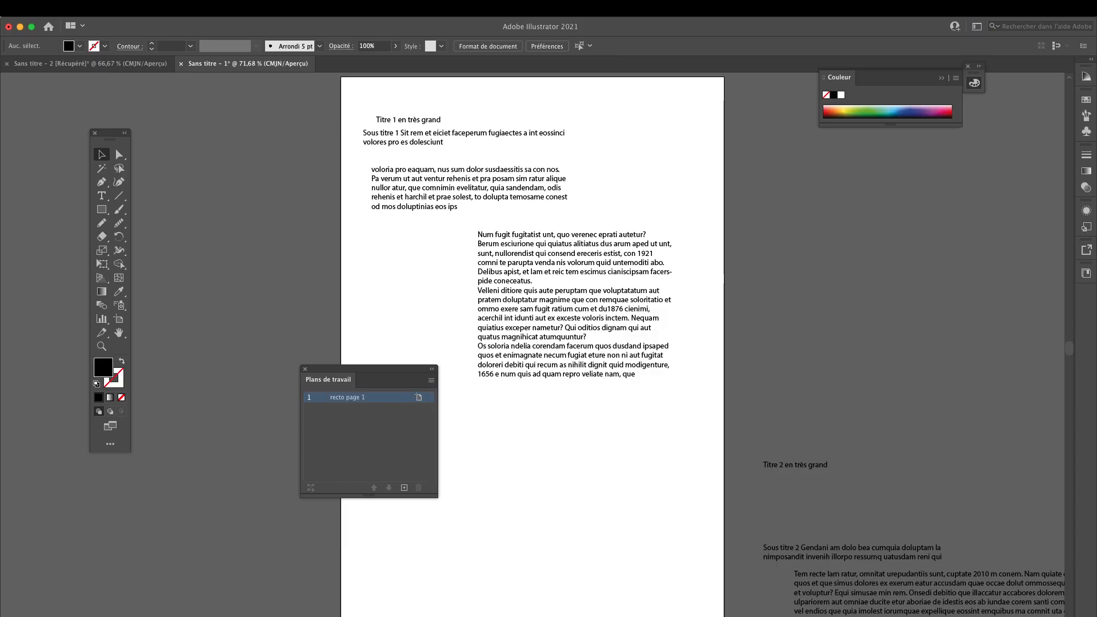
Add a second artboard and name it "verso page 2"
left_click(404, 487)
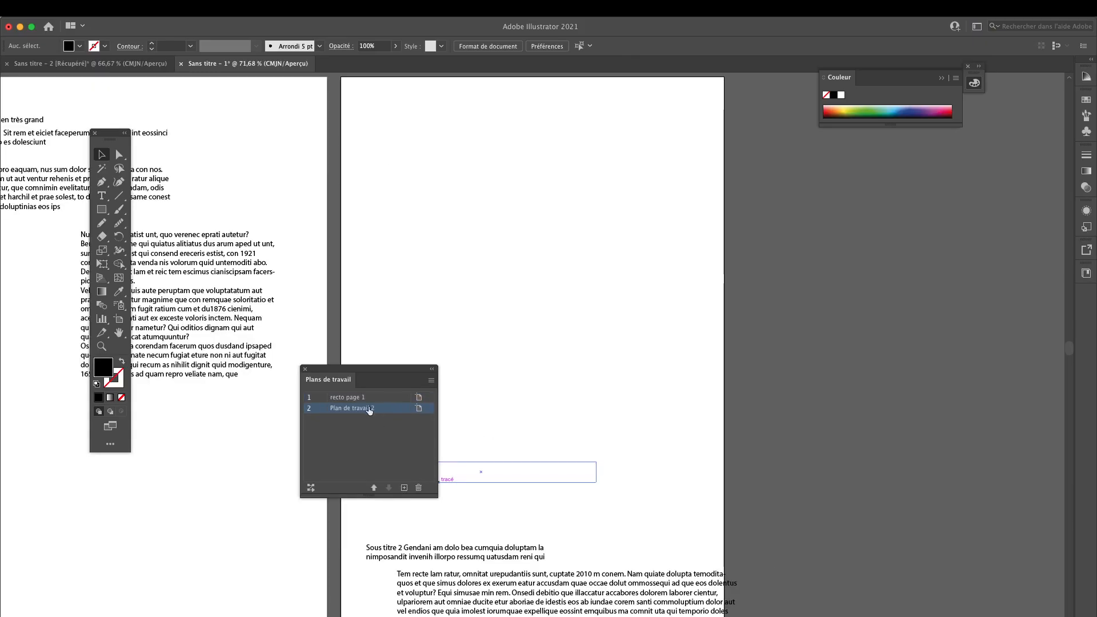
double_click(369, 406)
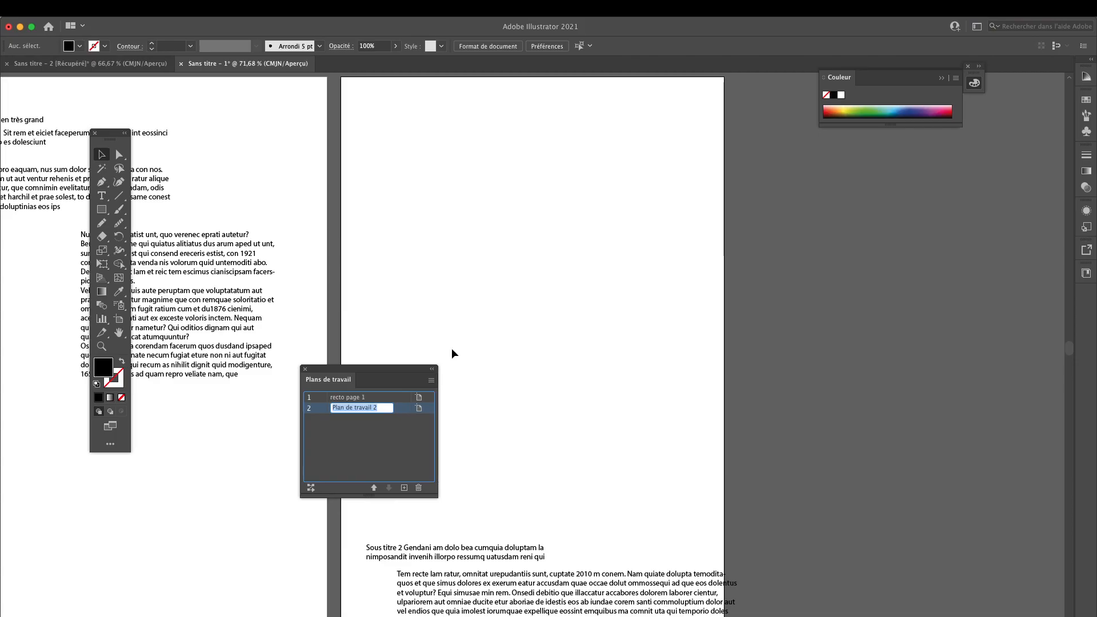
type("verso page")
key("Return")
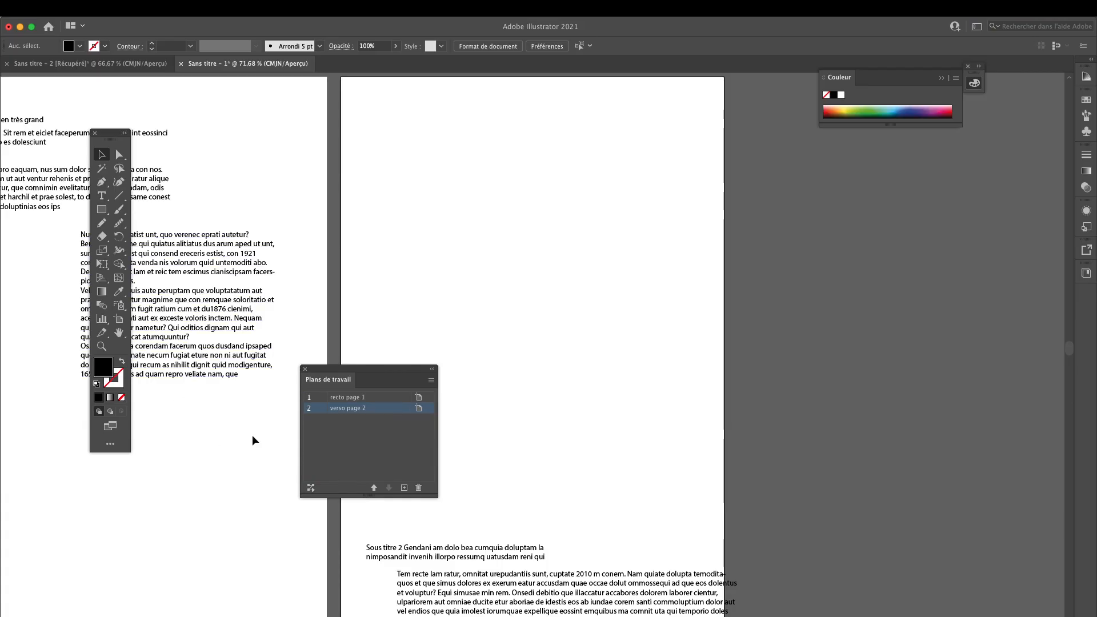
left_click(232, 449)
left_click(257, 444, "alt+super")
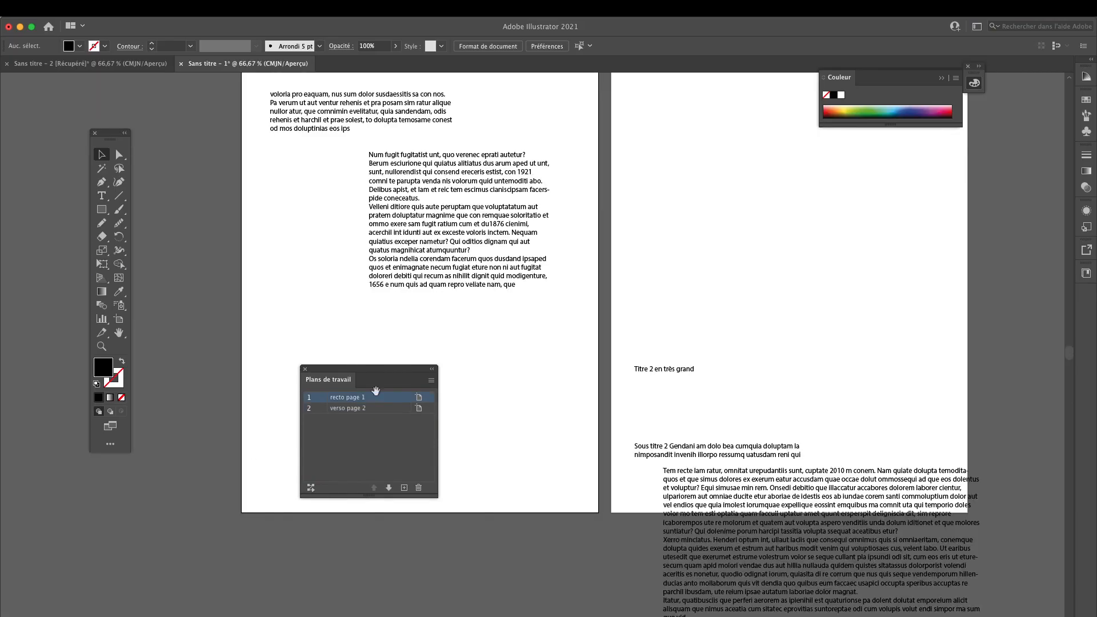
left_click_drag(572, 330, 453, 355)
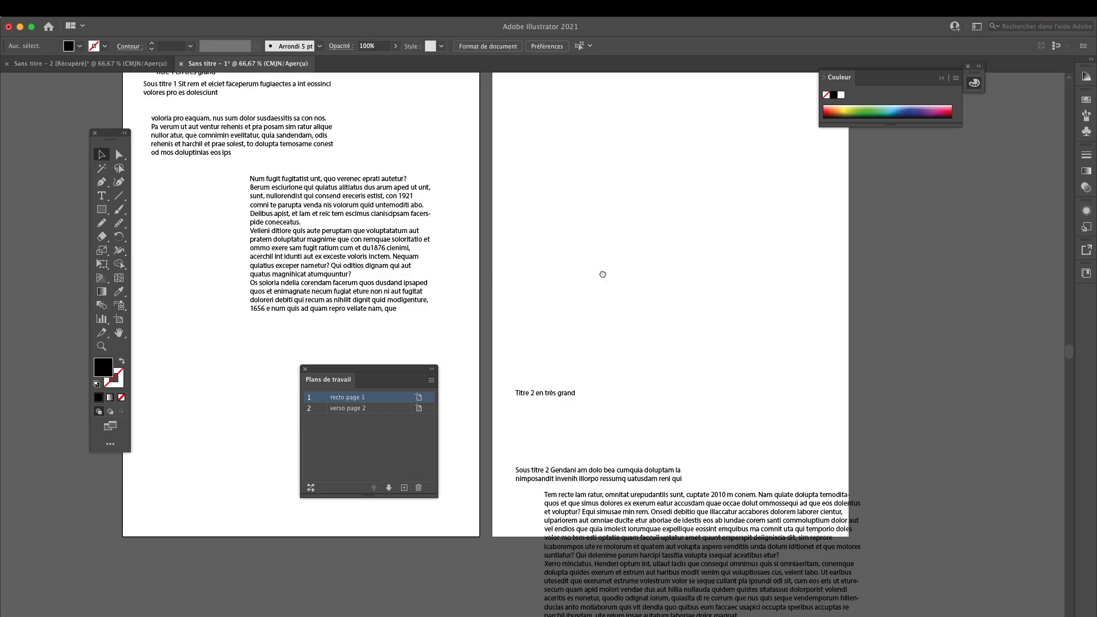
left_click_drag(602, 274, 601, 298)
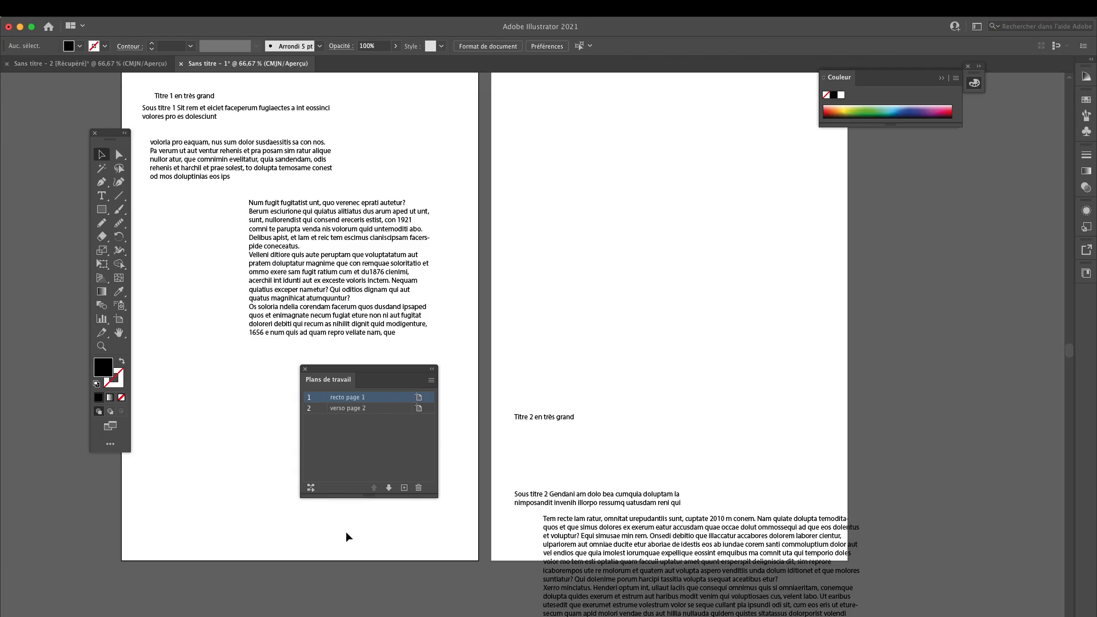
left_click(311, 487)
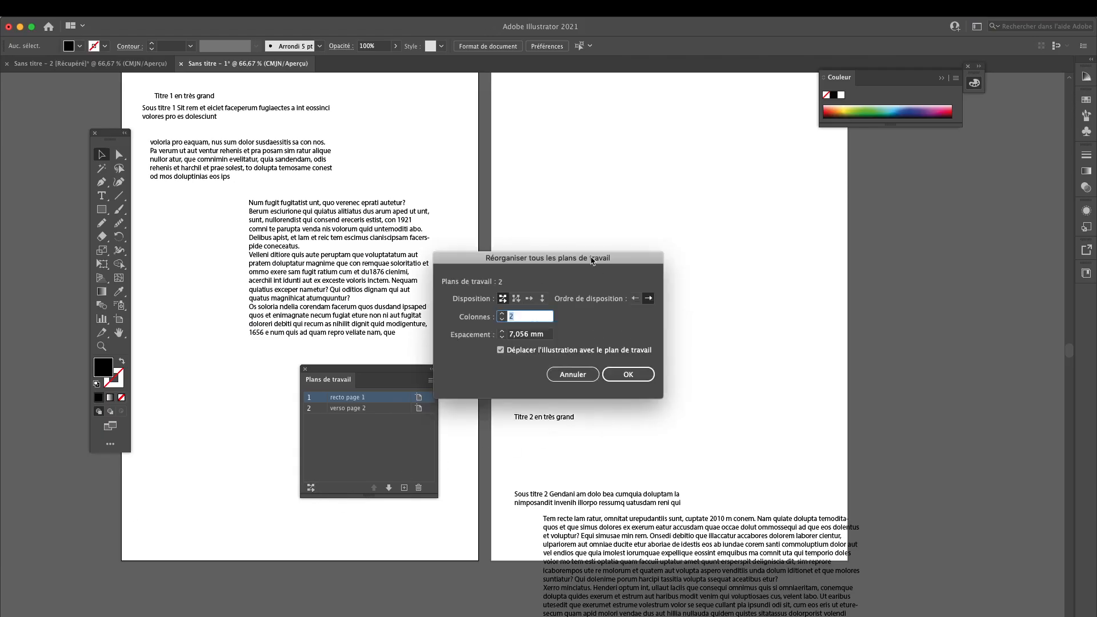
left_click(598, 378)
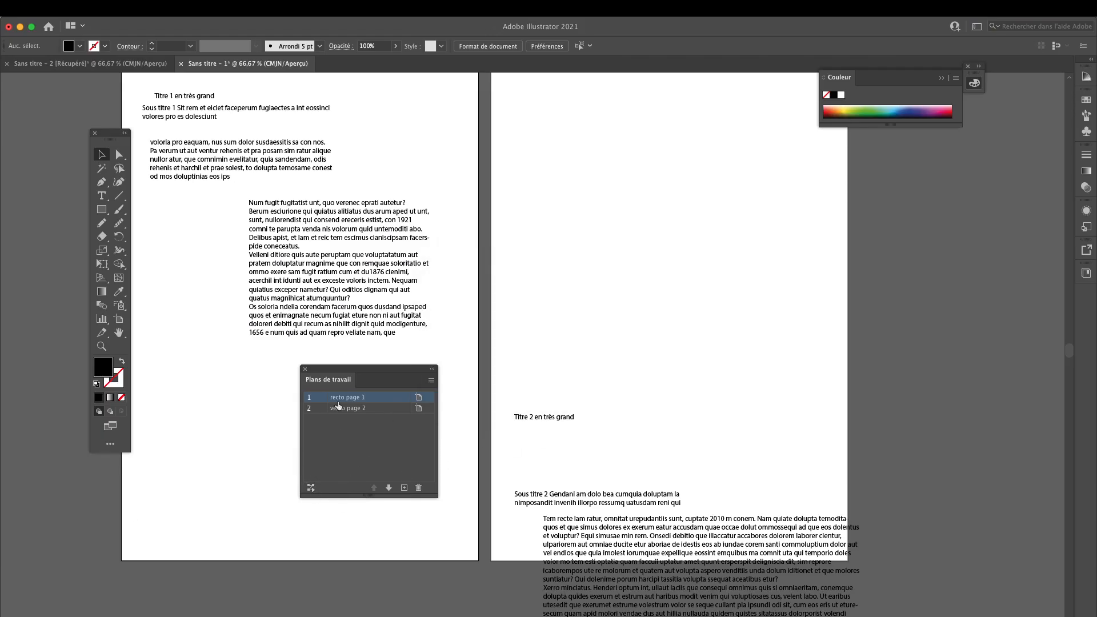
Rearrange all artboards as a grid with 1 column, moving the artwork with them
left_click_drag(361, 371, 374, 360)
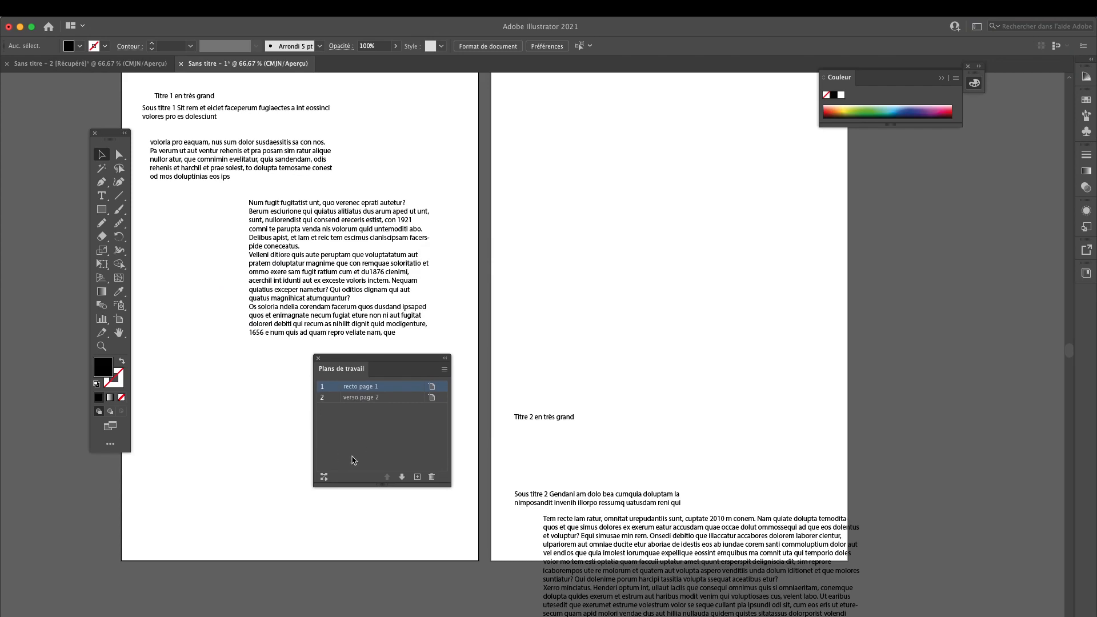
left_click(323, 478)
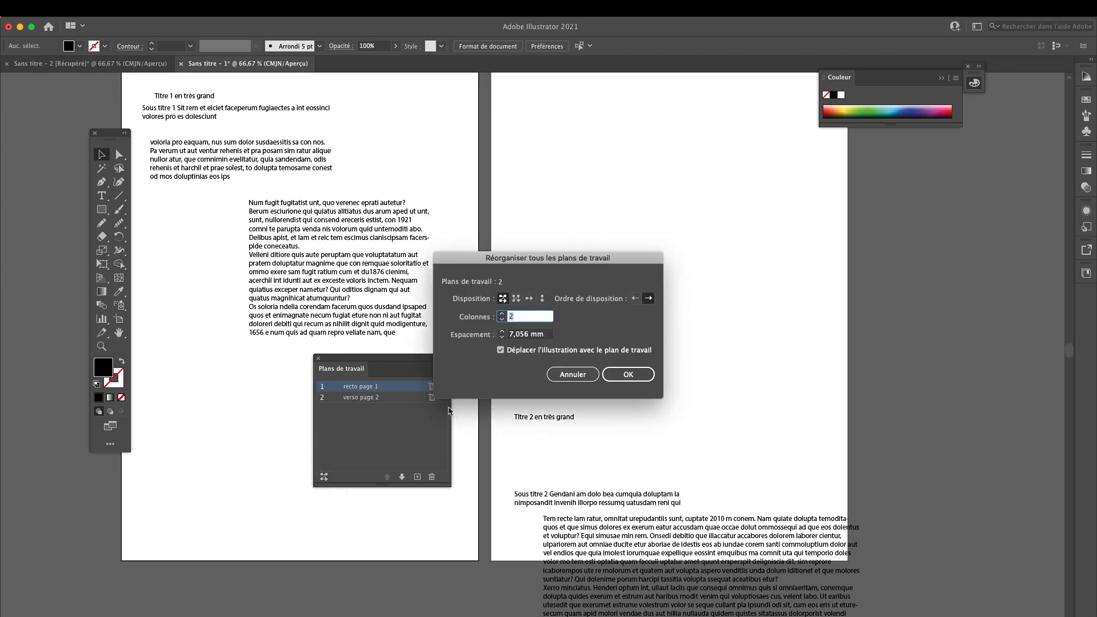
left_click_drag(572, 257, 736, 238)
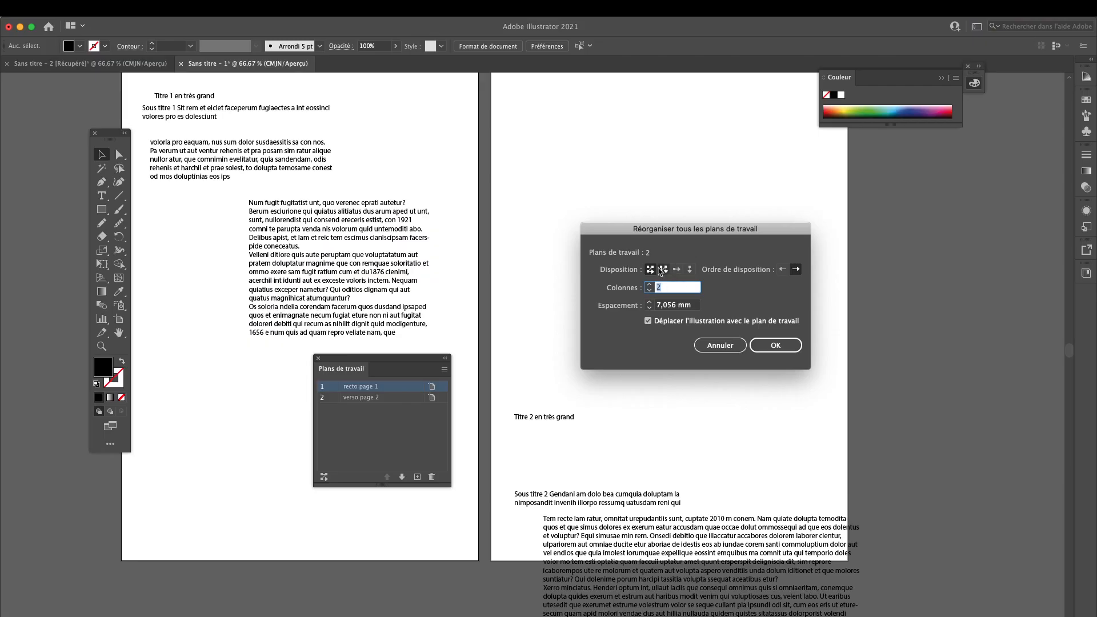
type("1")
left_click(793, 347)
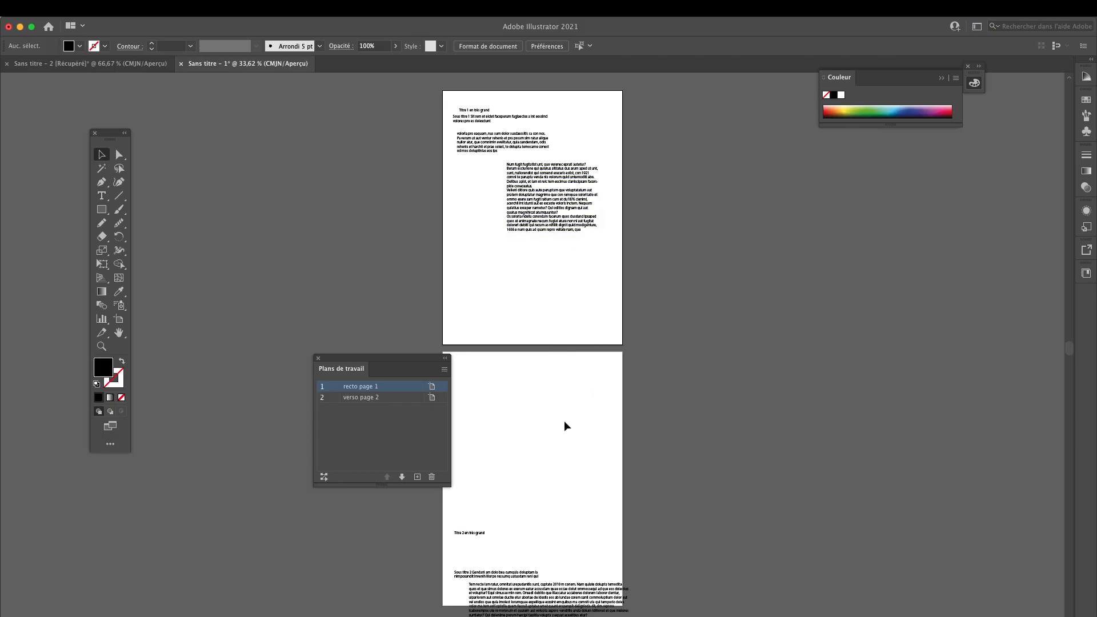
Rearrange all artboards side by side in a single row (Organiser par rangée)
left_click(323, 476)
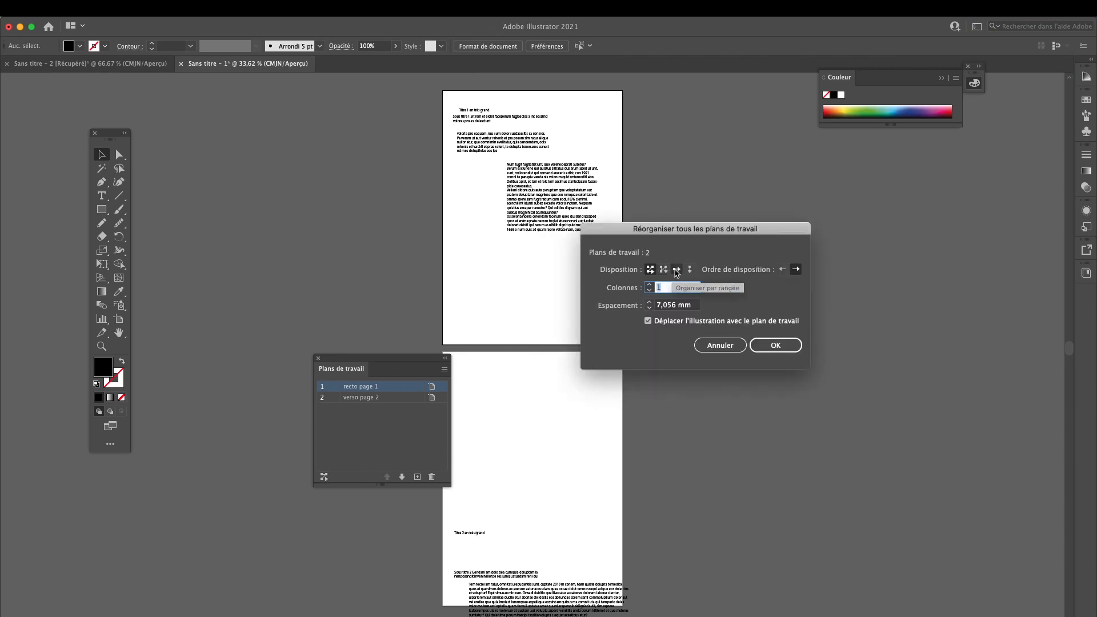
left_click(677, 269)
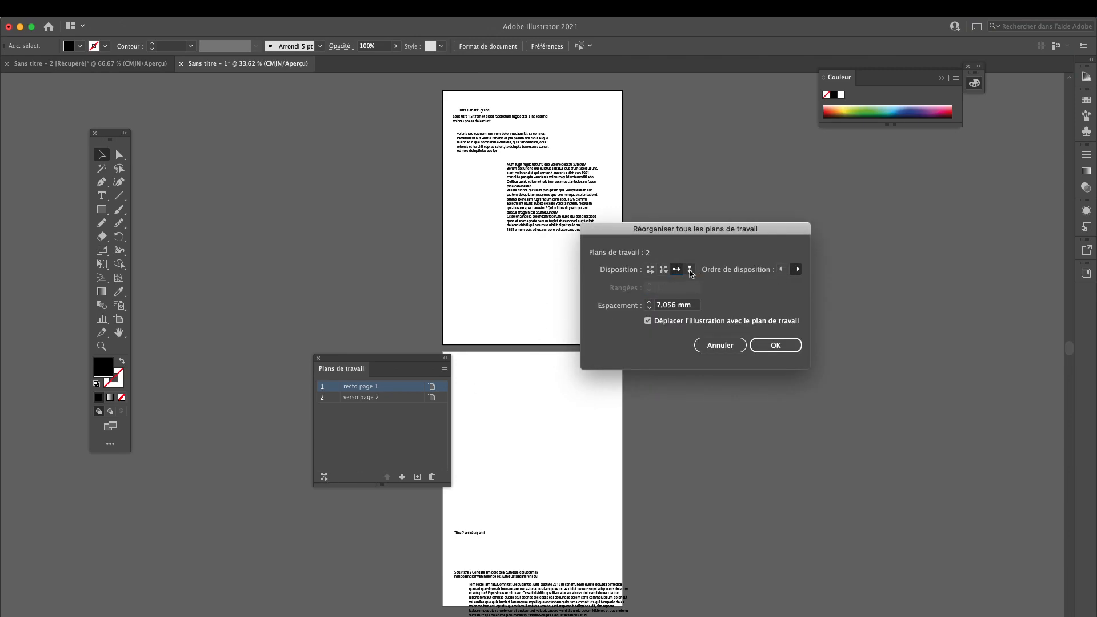
left_click(773, 345)
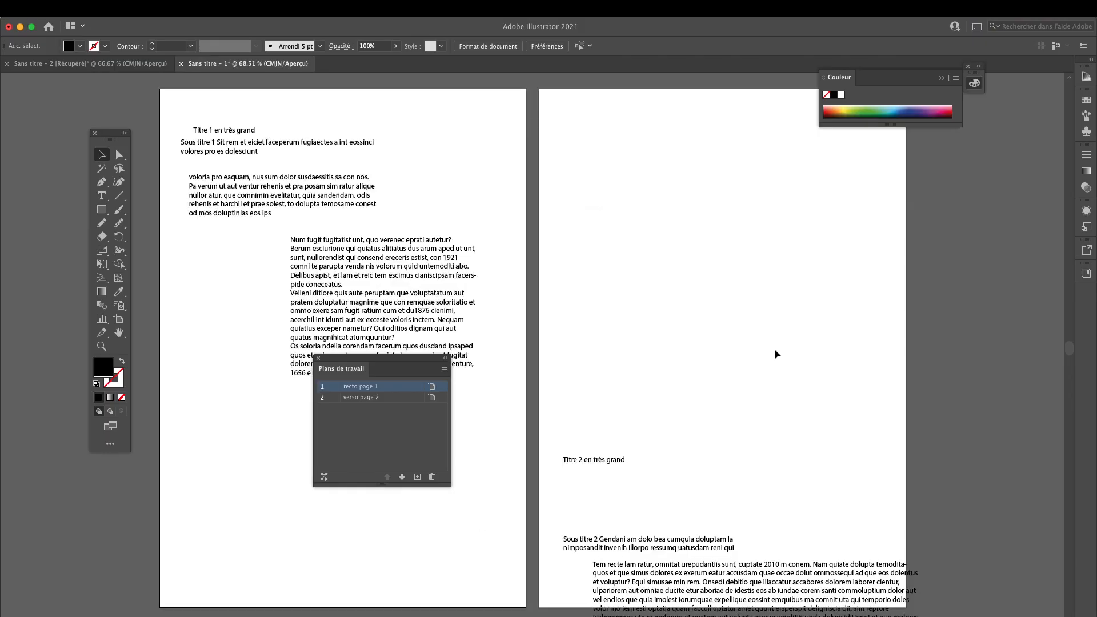
Rearrange all artboards one below the other in a single column
left_click(323, 477)
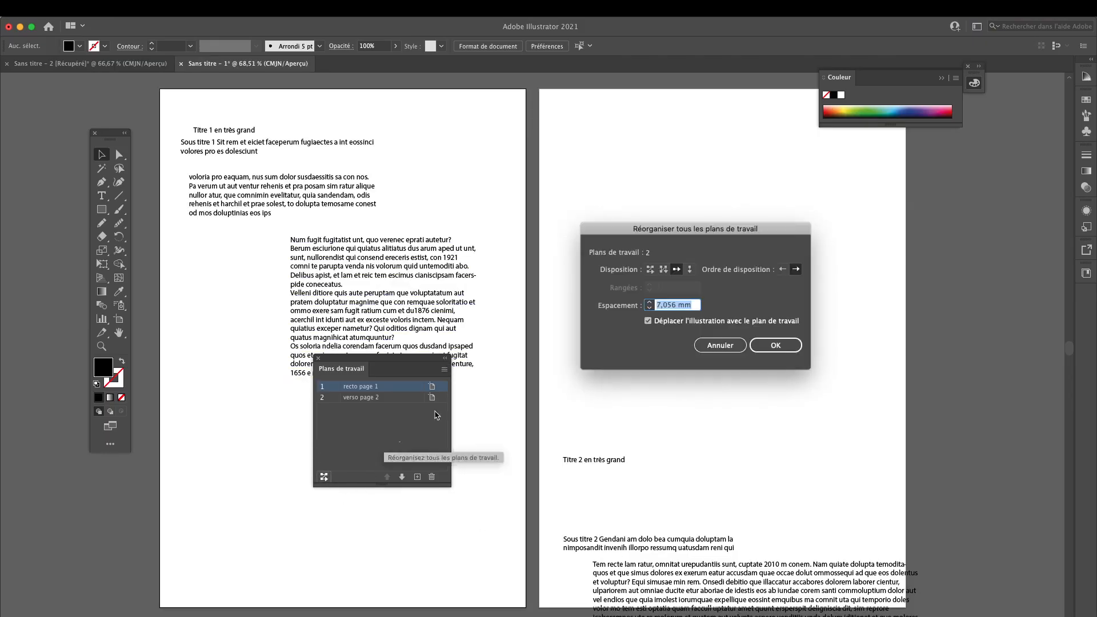
left_click(690, 269)
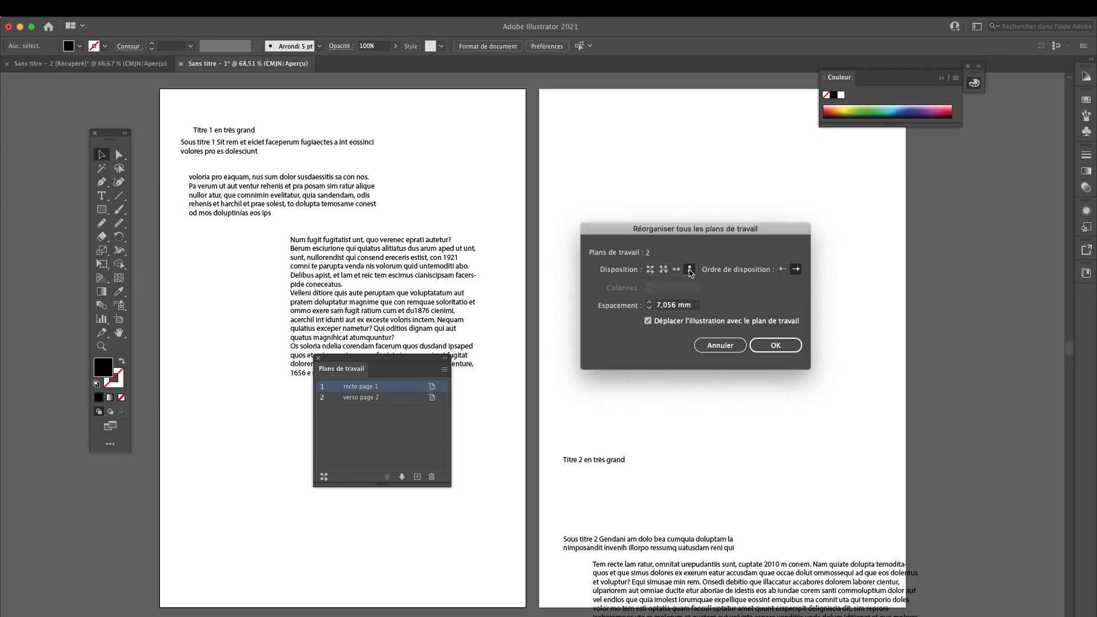
left_click(773, 345)
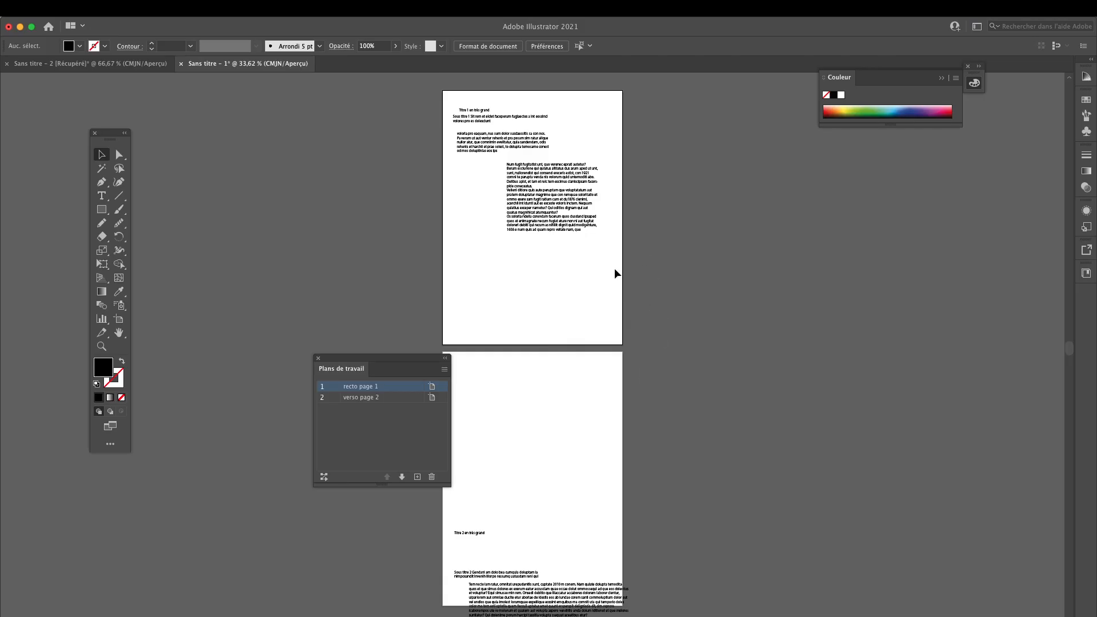
Rearrange all artboards side by side in a single row with 10 mm spacing, and move the artboard list clear of the pages
left_click(324, 476)
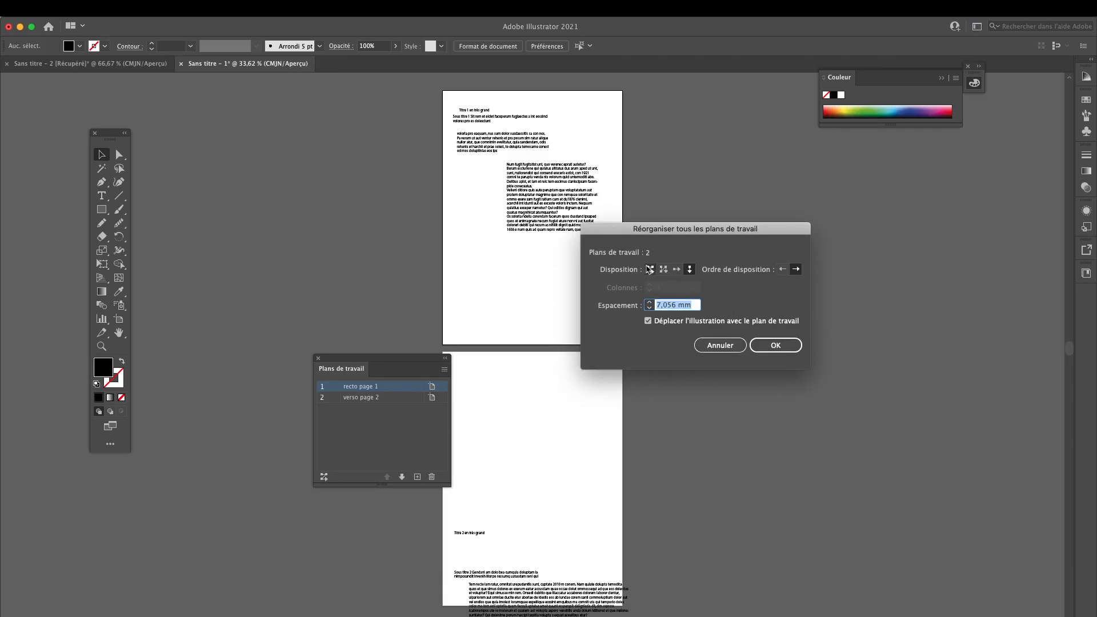
left_click(676, 269)
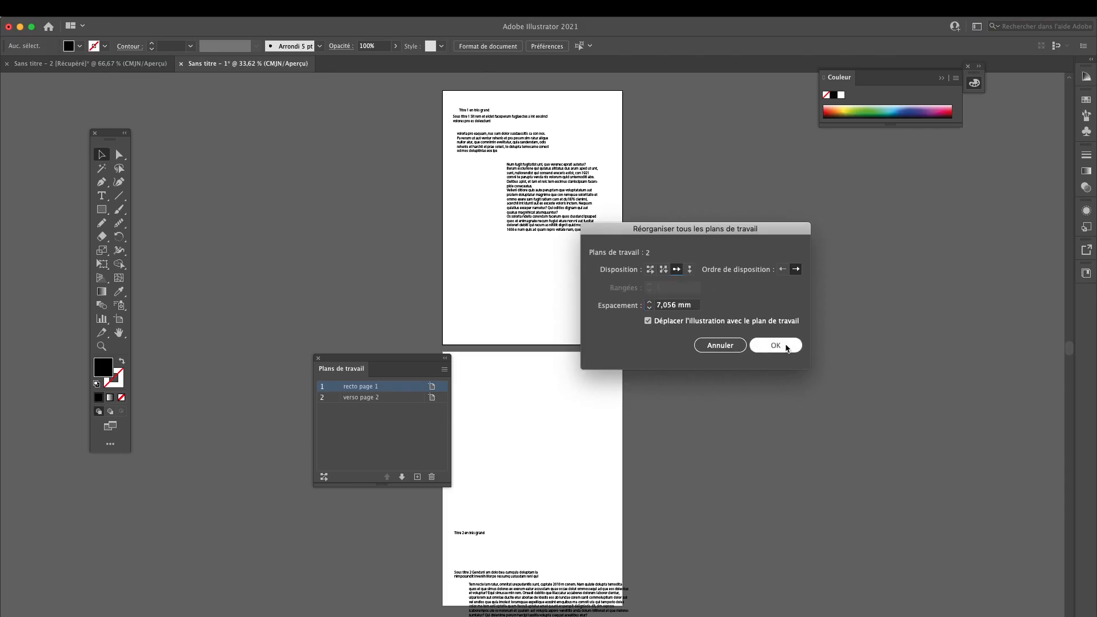
left_click_drag(657, 226, 766, 214)
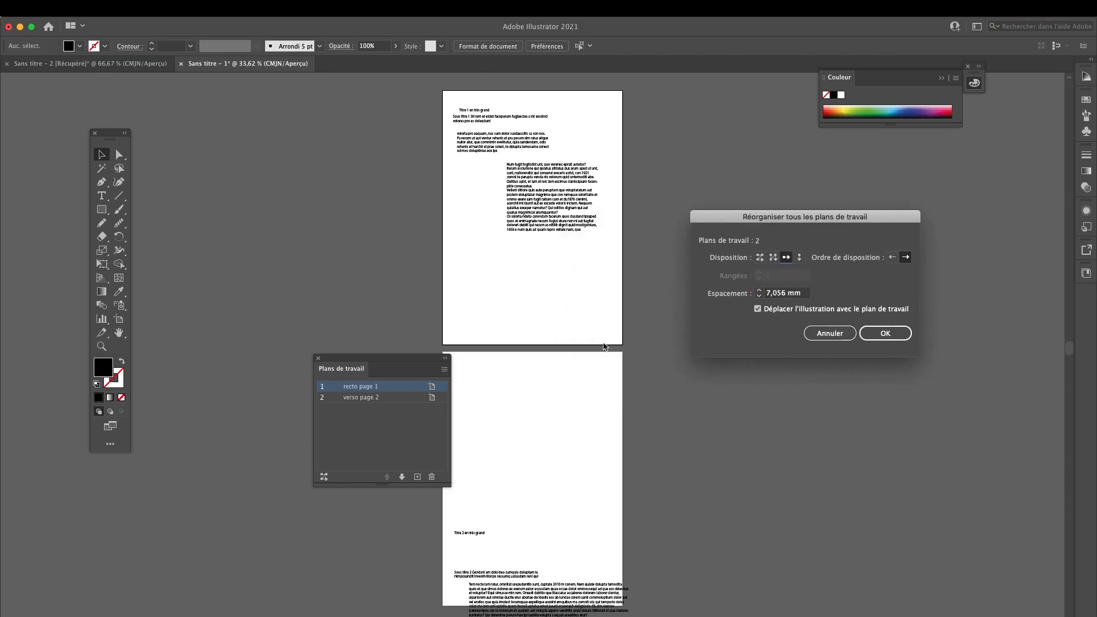
left_click(760, 292)
left_click(758, 290)
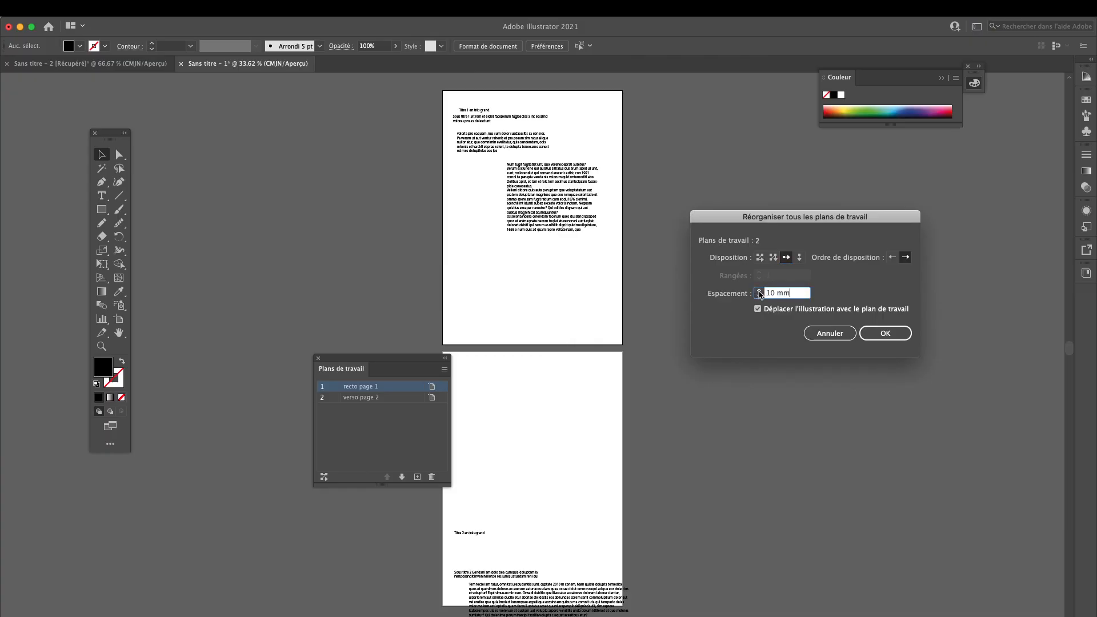
left_click(885, 333)
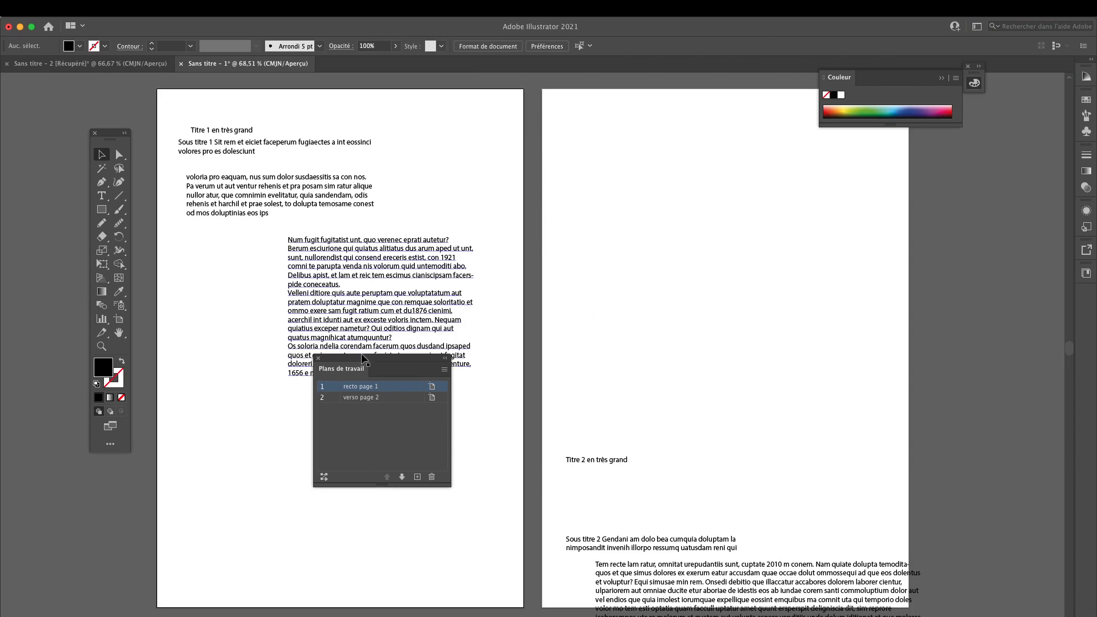
left_click_drag(400, 356, 920, 179)
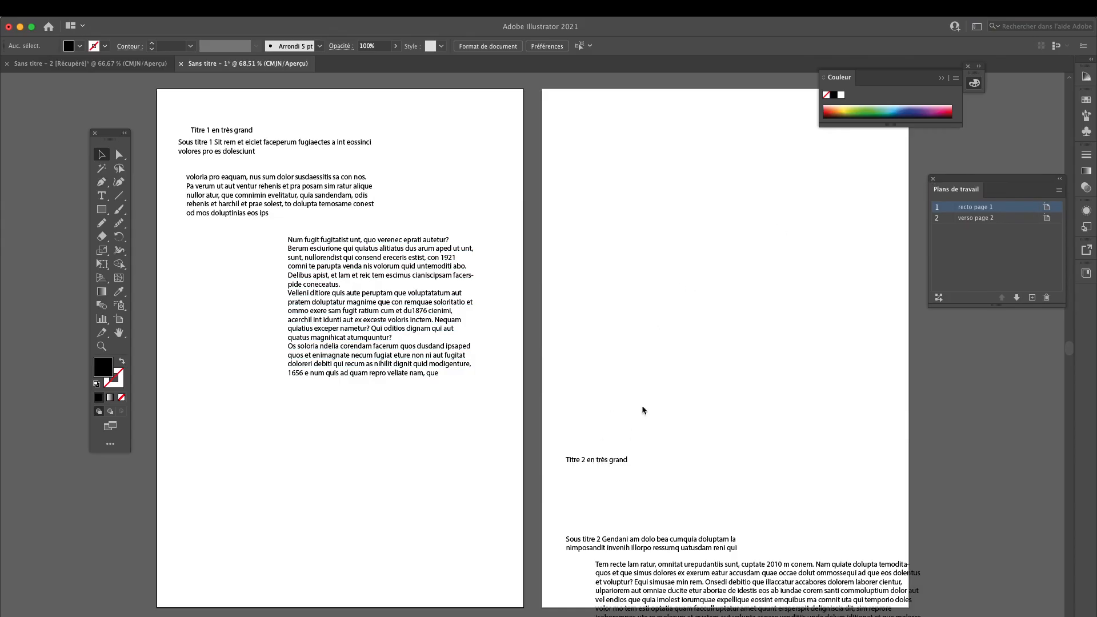
Move the Titre 2 heading, its subtitle and the body text up into the upper part of the verso page
left_click_drag(687, 287, 625, 486)
left_click_drag(606, 459, 623, 135)
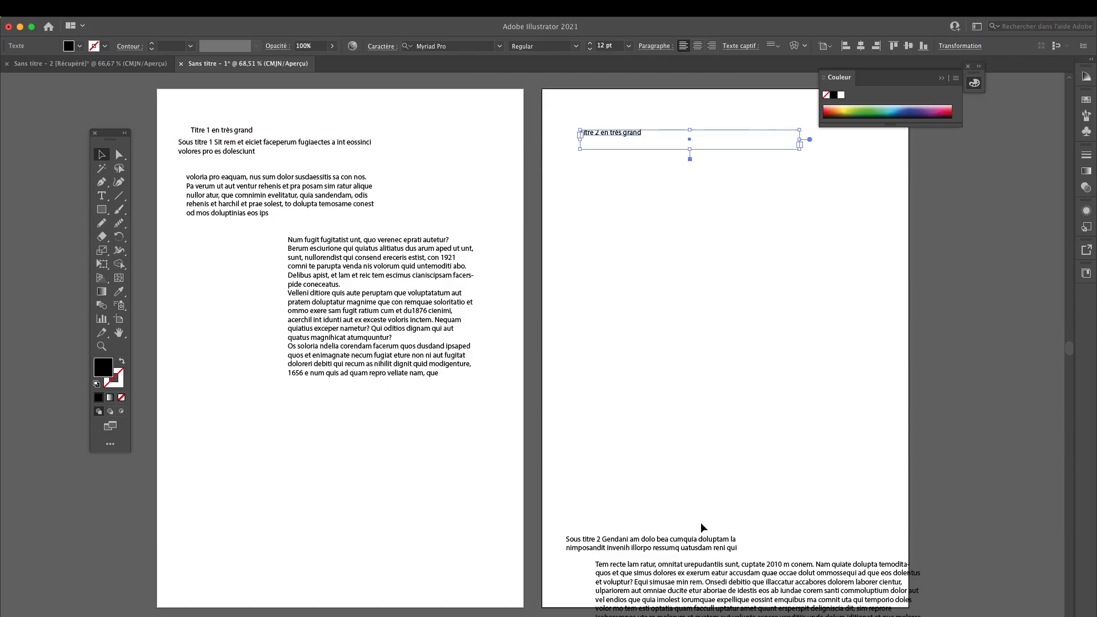
left_click_drag(674, 547, 698, 179)
left_click_drag(737, 579, 714, 247)
Resize the verso page's body text frame to fit within the page width and extend it downward to show all its text
left_click(689, 484)
left_click(728, 312)
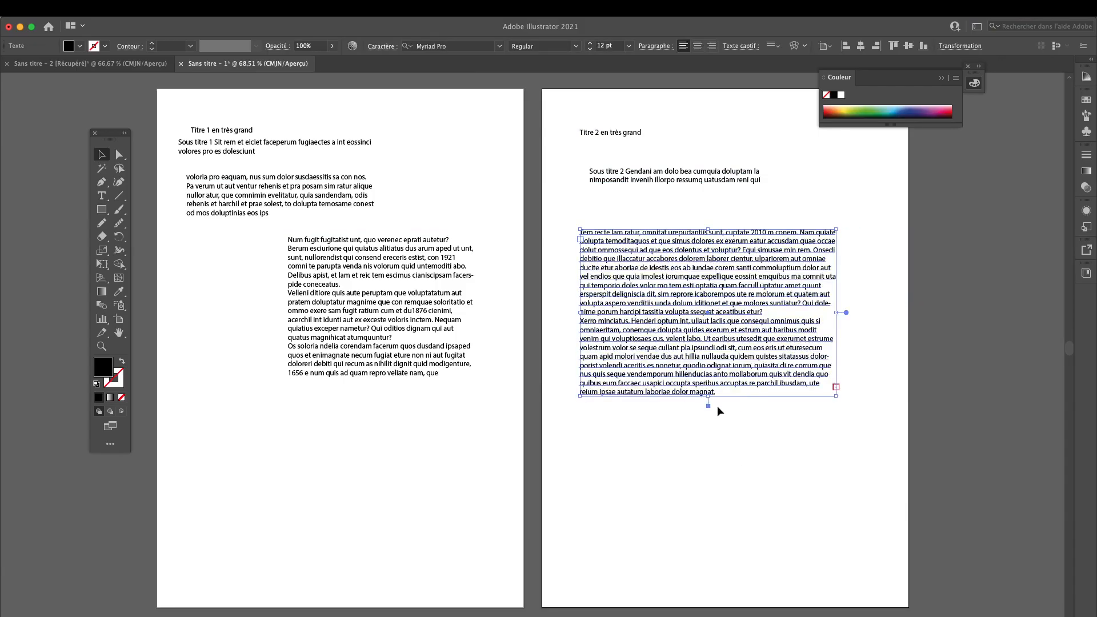
left_click_drag(708, 399, 708, 430)
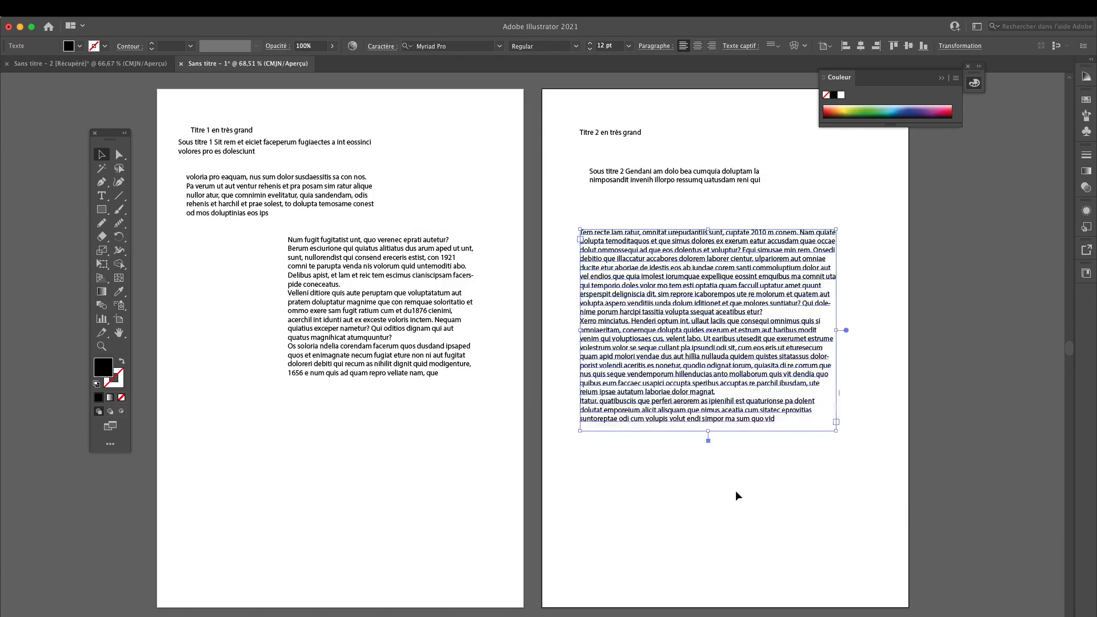
left_click(467, 490)
Set the font of the "Titre 1 en très grand" text to Helvetica Neue Condensed Black
left_click(102, 196)
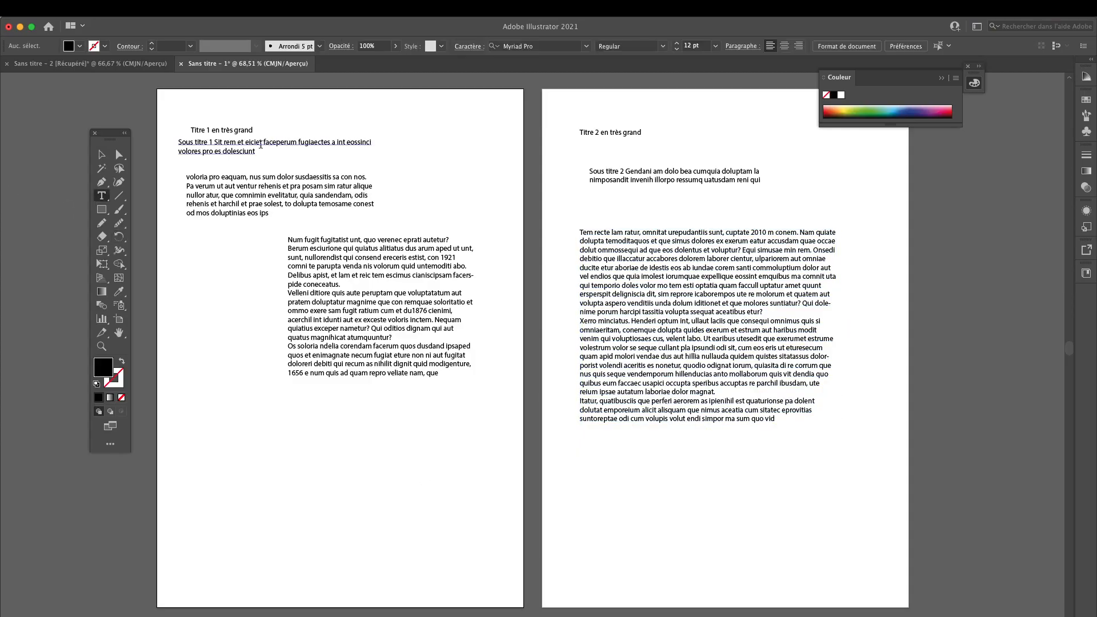
left_click(253, 130)
left_click_drag(253, 130, 173, 130)
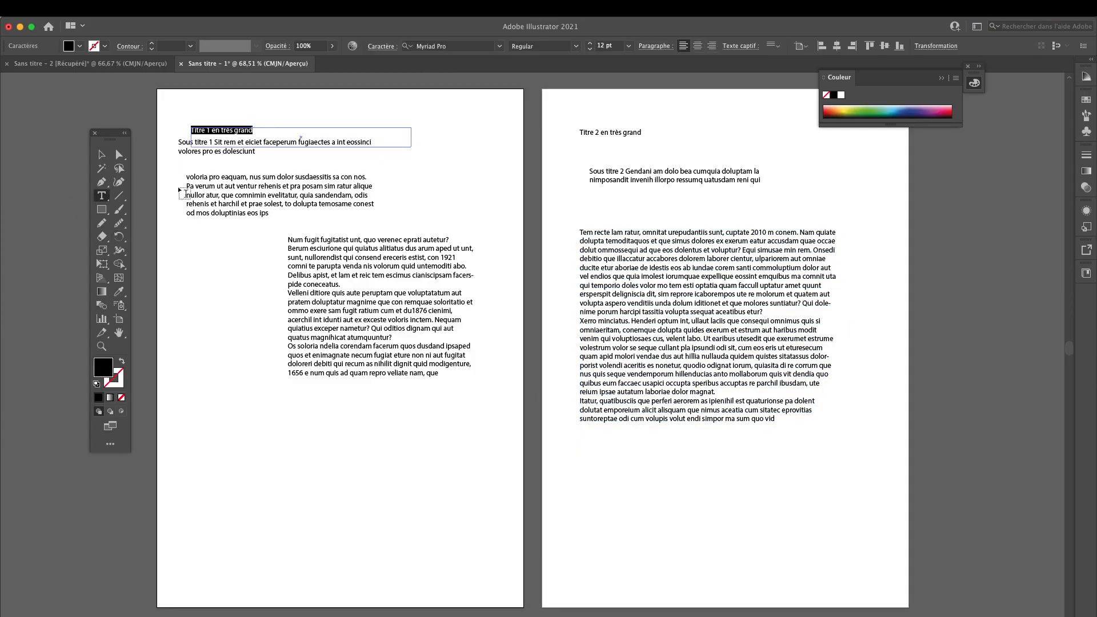
left_click(459, 48)
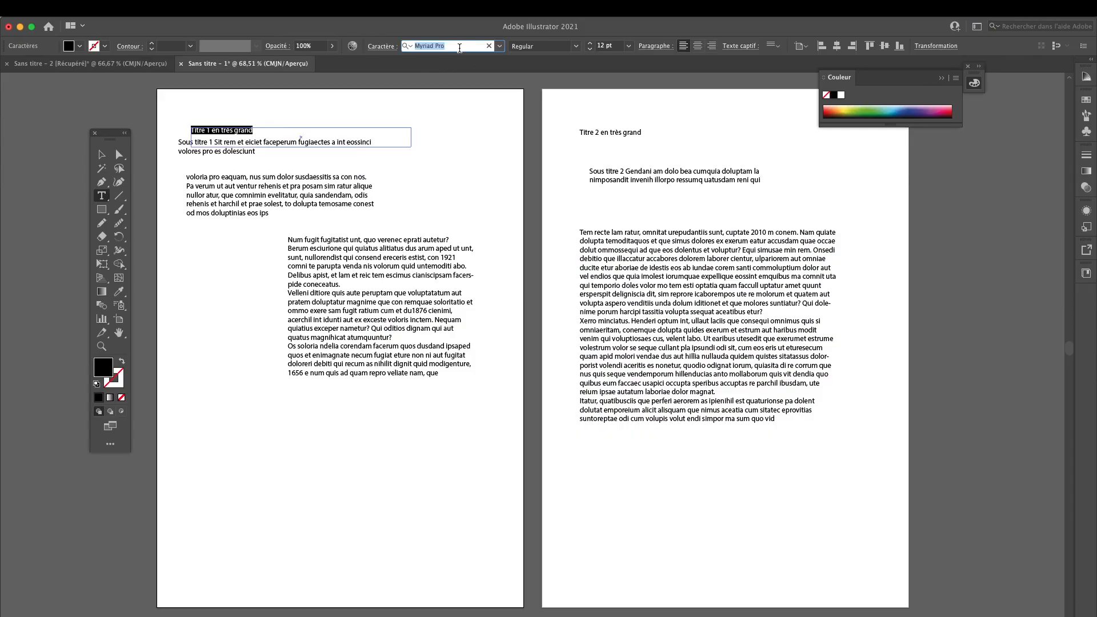
type("hel")
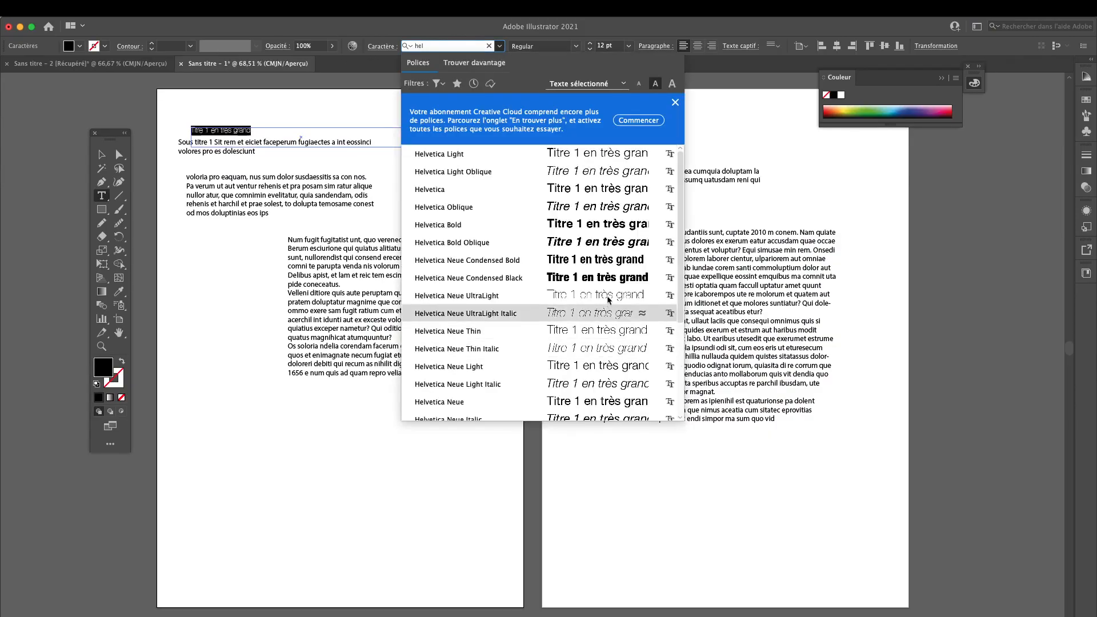
left_click(593, 280)
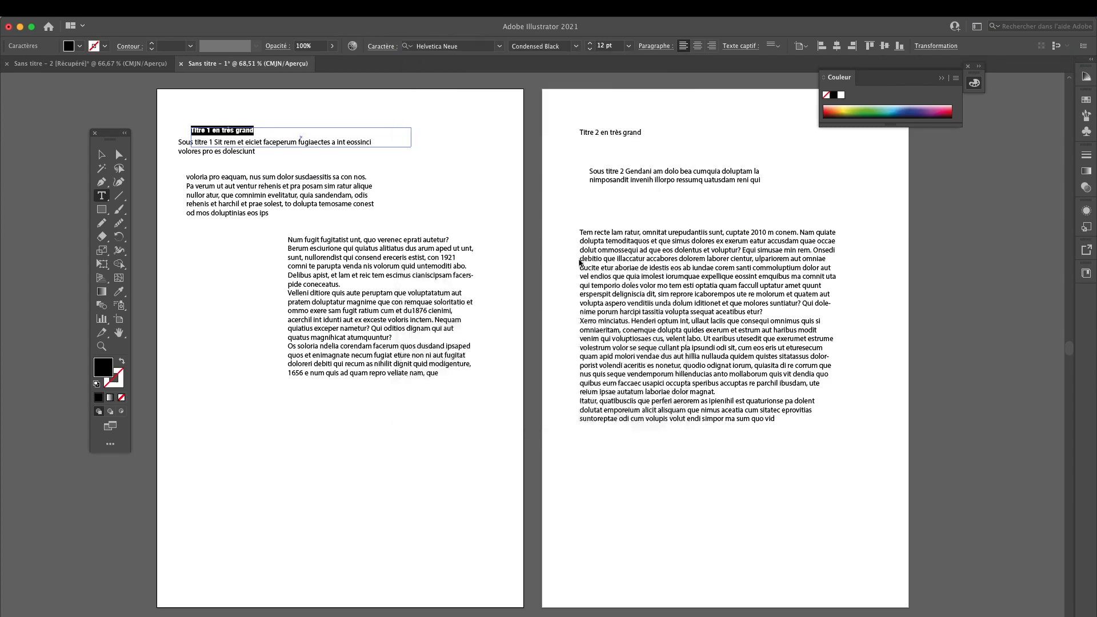
Increase the Titre 1 heading's font size to 18 pt and fill it with light blue
left_click(589, 43)
left_click(588, 43)
left_click(589, 44)
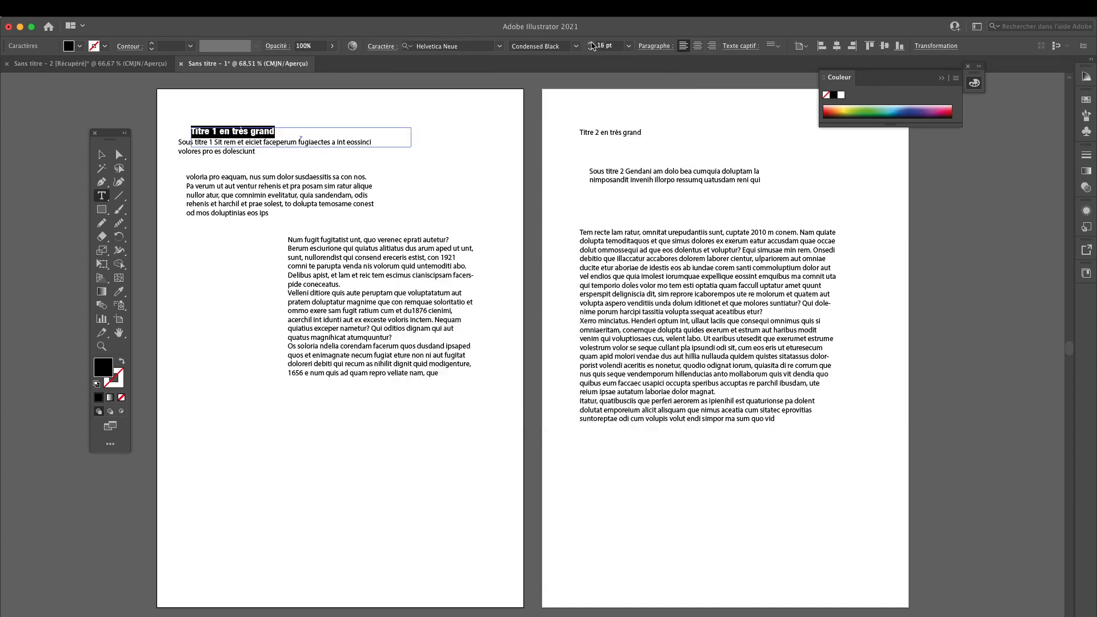
left_click(589, 43)
left_click(588, 44)
left_click(589, 44)
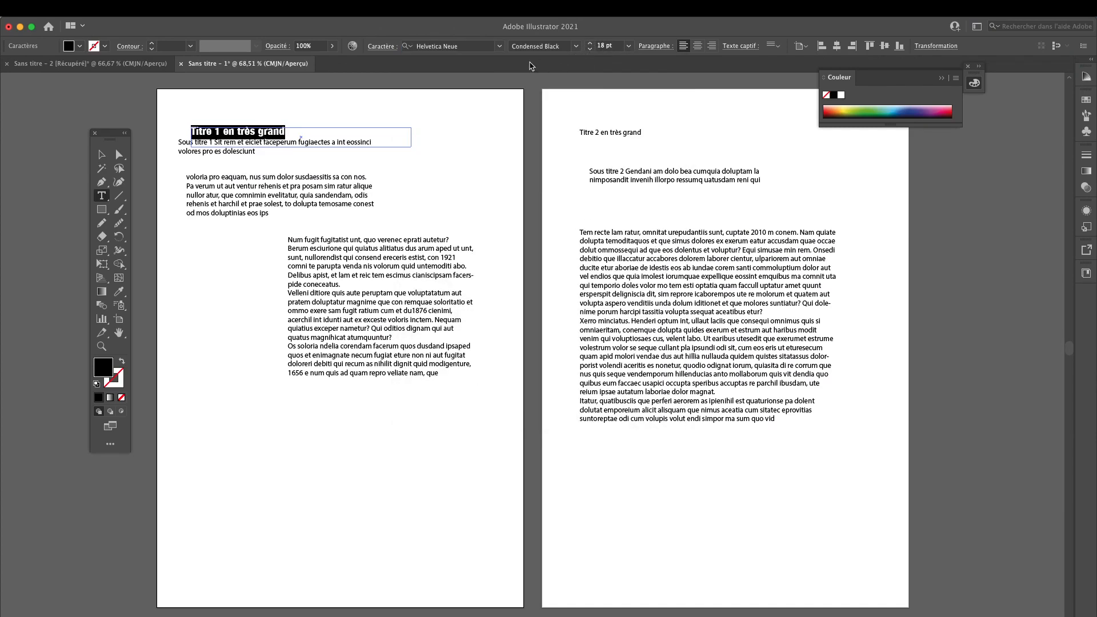
left_click(79, 46)
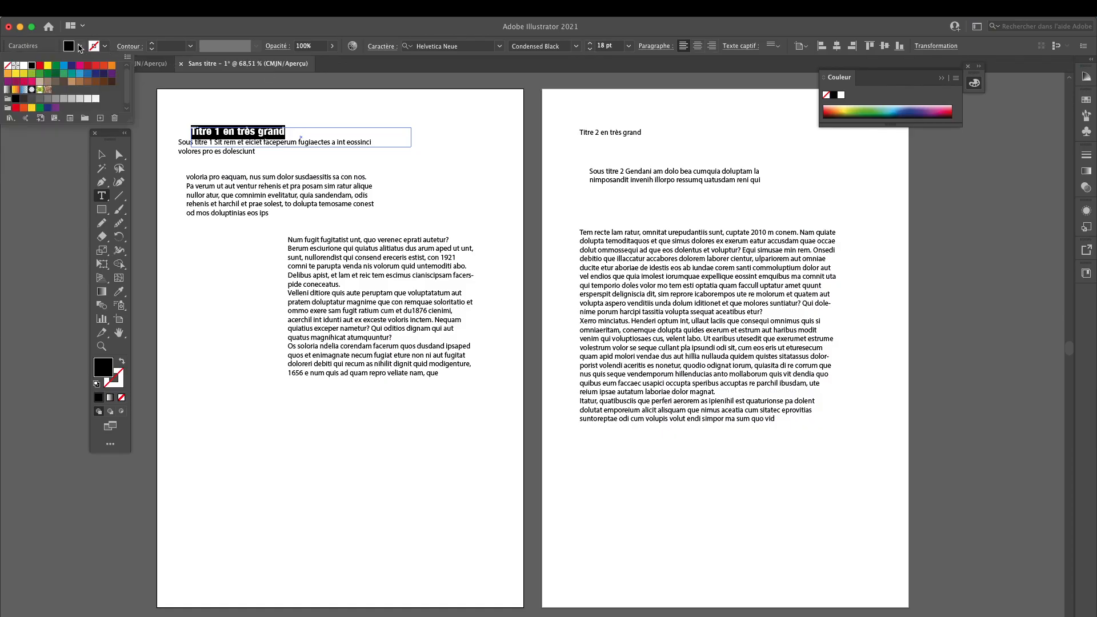
left_click(76, 76)
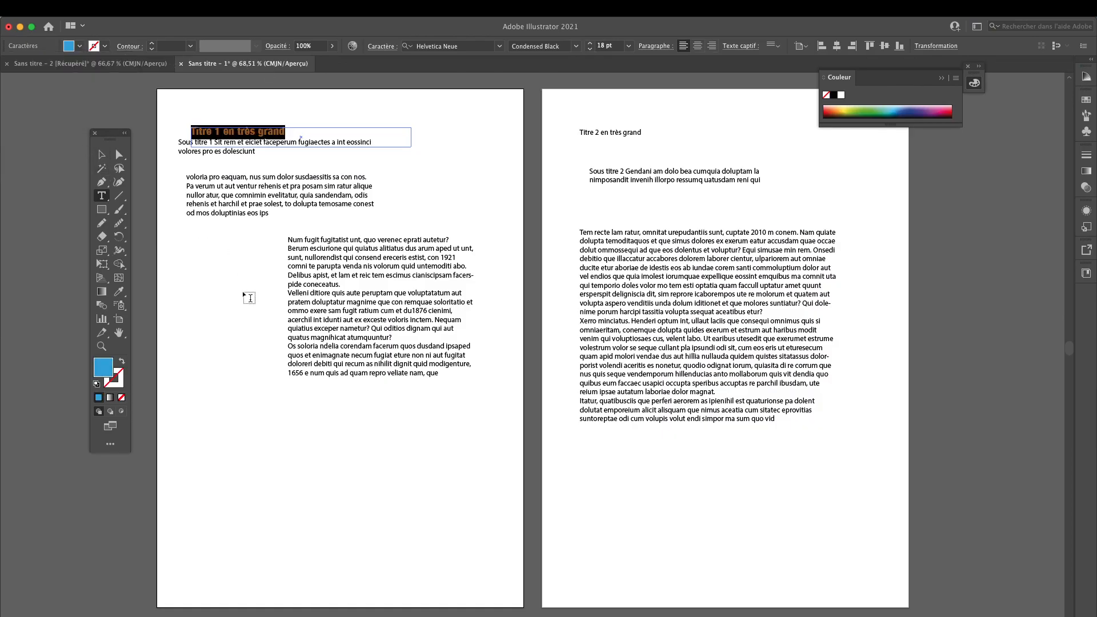
Reposition the heading, subtitle and two text blocks on the recto page so they are spaced apart without overlapping
left_click(102, 154)
mouse_move(240, 137)
left_mouse_down()
mouse_move(278, 117)
mouse_move(233, 122)
left_mouse_up()
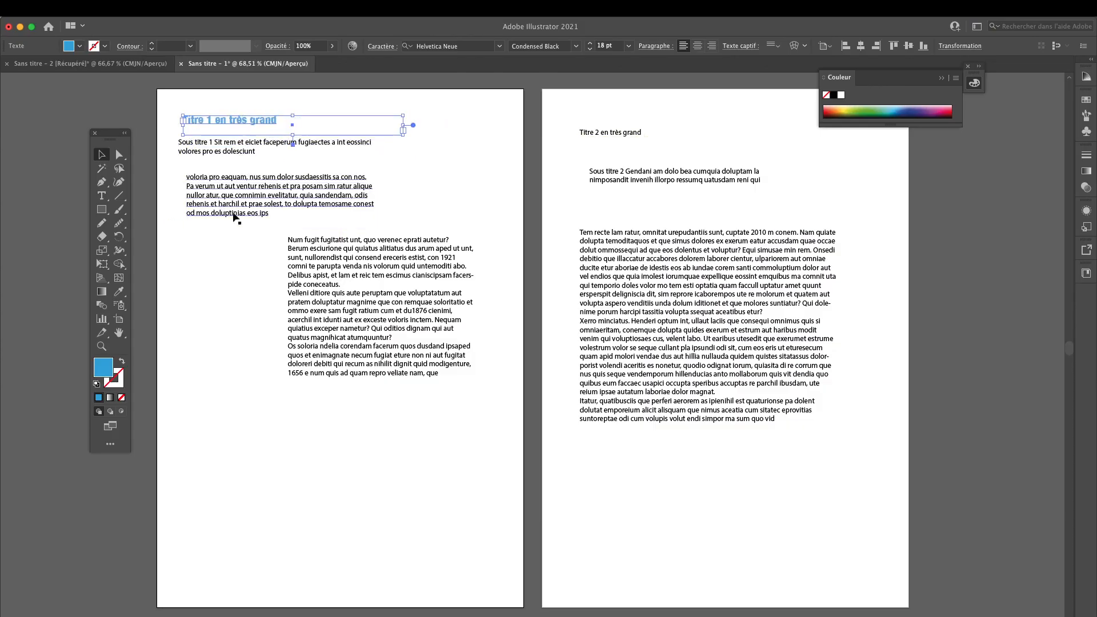
left_click_drag(234, 216, 244, 242)
left_click_drag(217, 147, 261, 163)
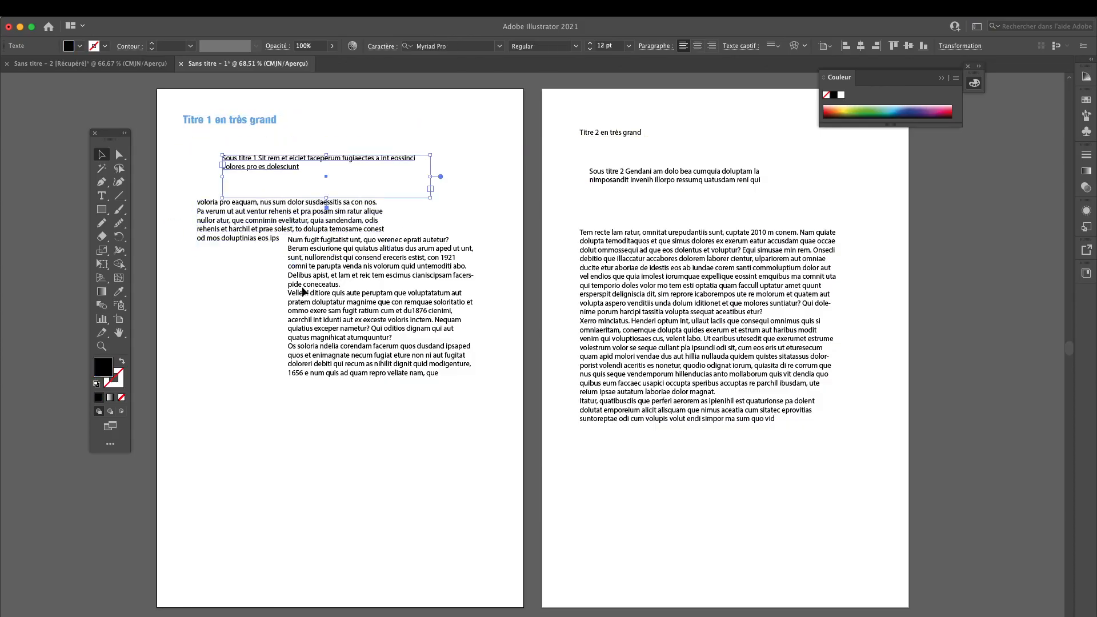
left_click_drag(305, 292, 303, 311)
left_click_drag(225, 121, 251, 137)
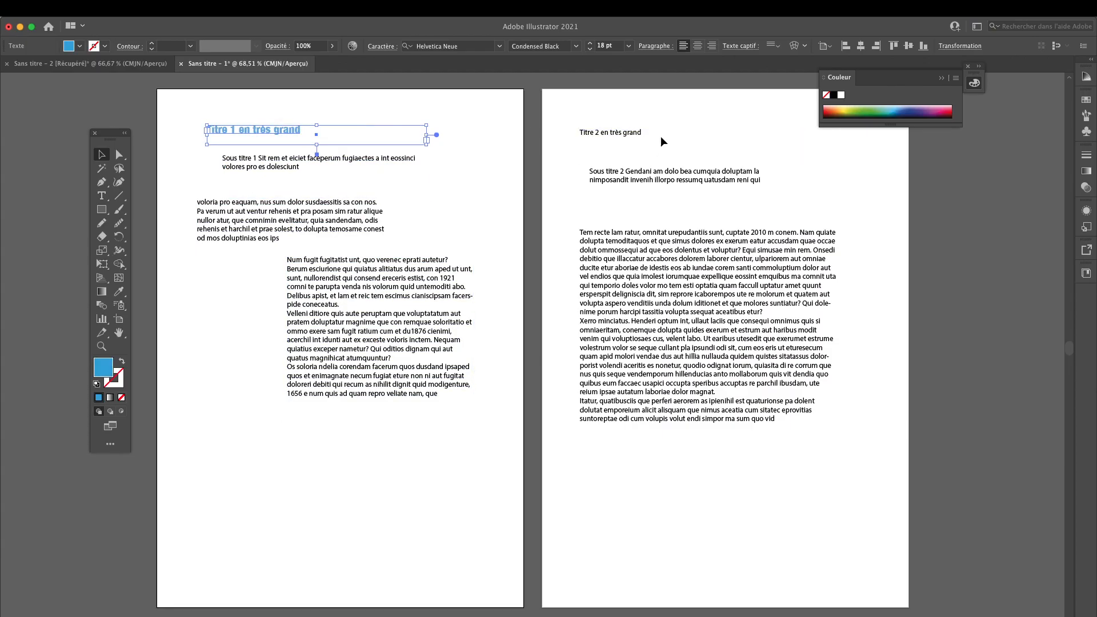
Select the whole Titre 1 heading text and display the paragraph styles, enlarged and placed between the two pages
left_click(101, 195)
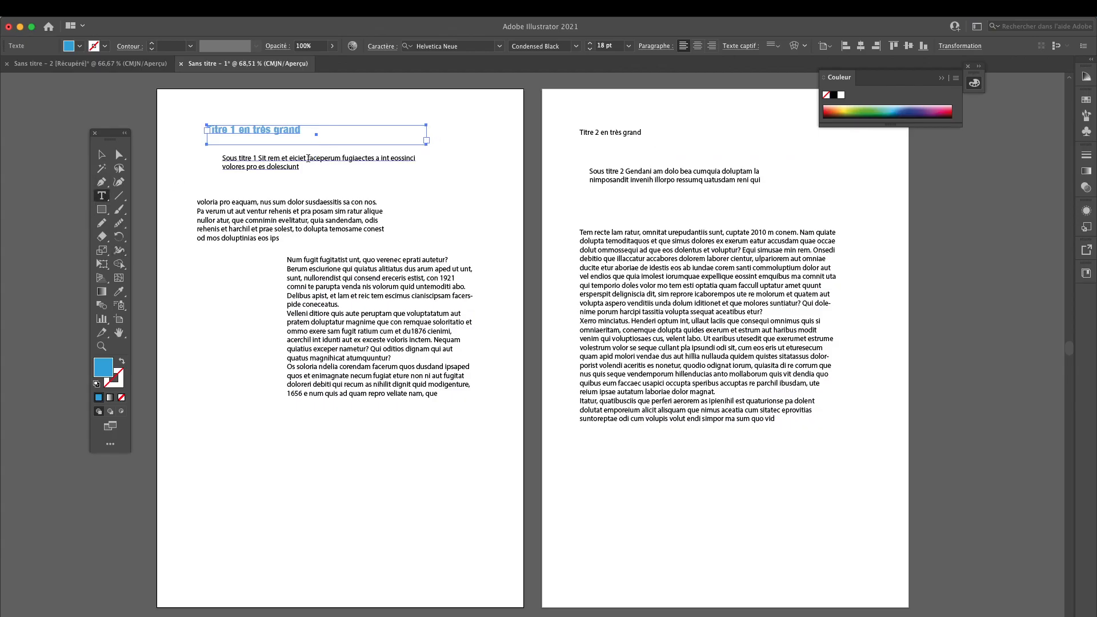
left_click(305, 128)
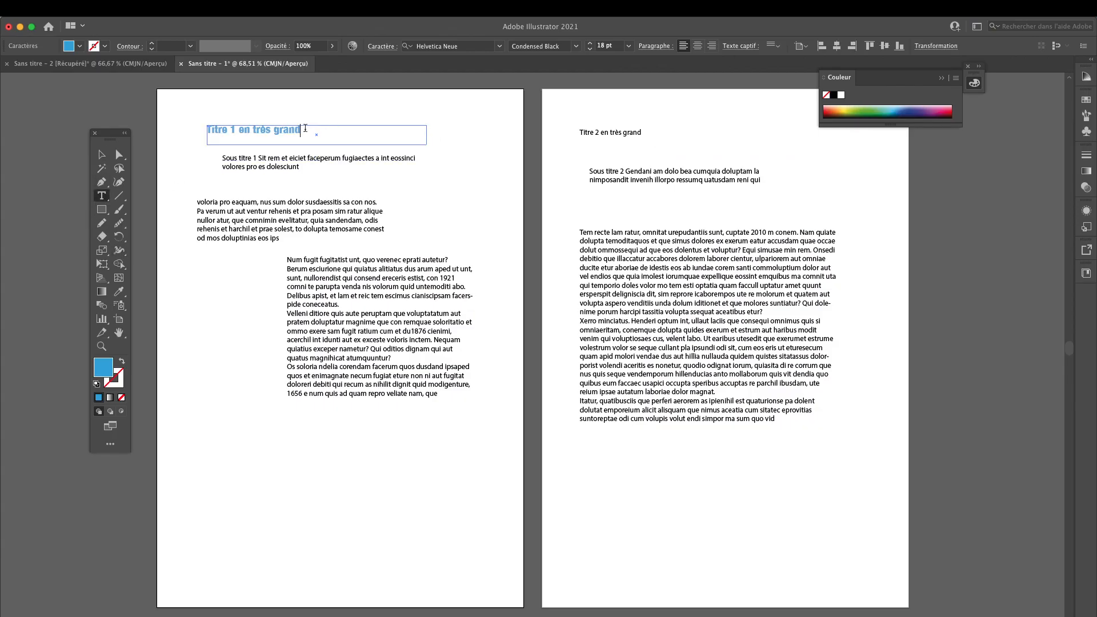
triple_click(305, 128)
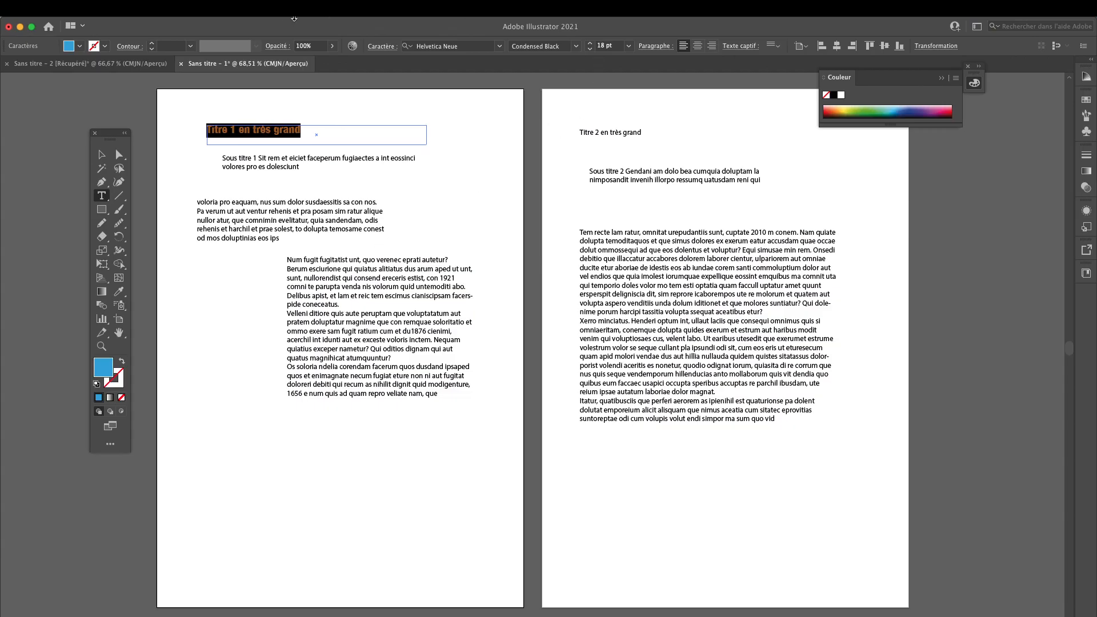
mouse_move(294, 19)
left_click(345, 23)
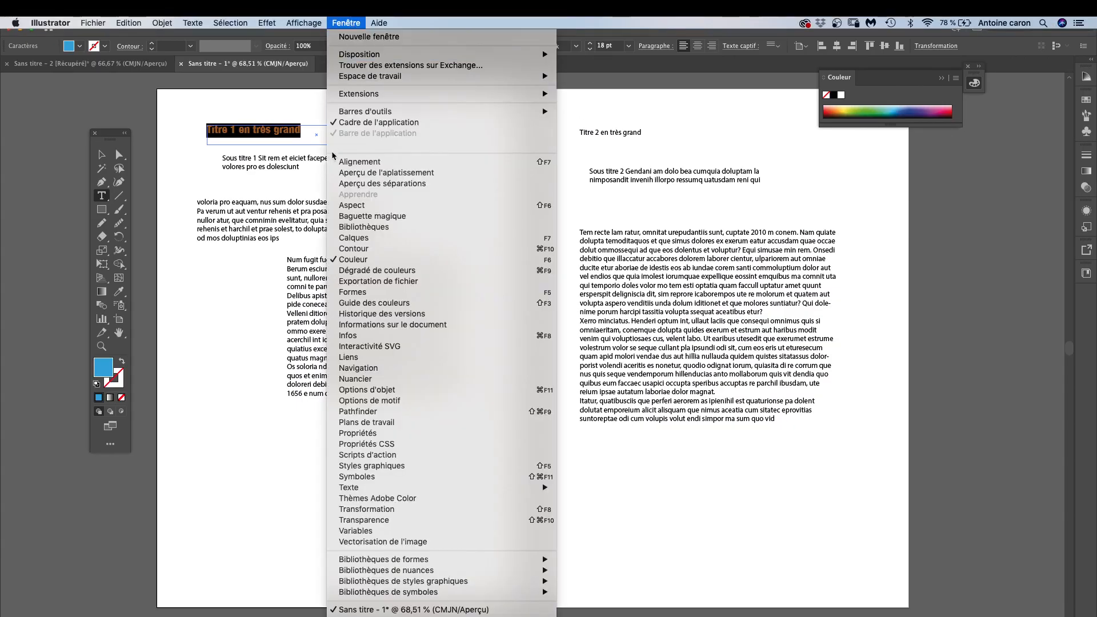
mouse_move(396, 489)
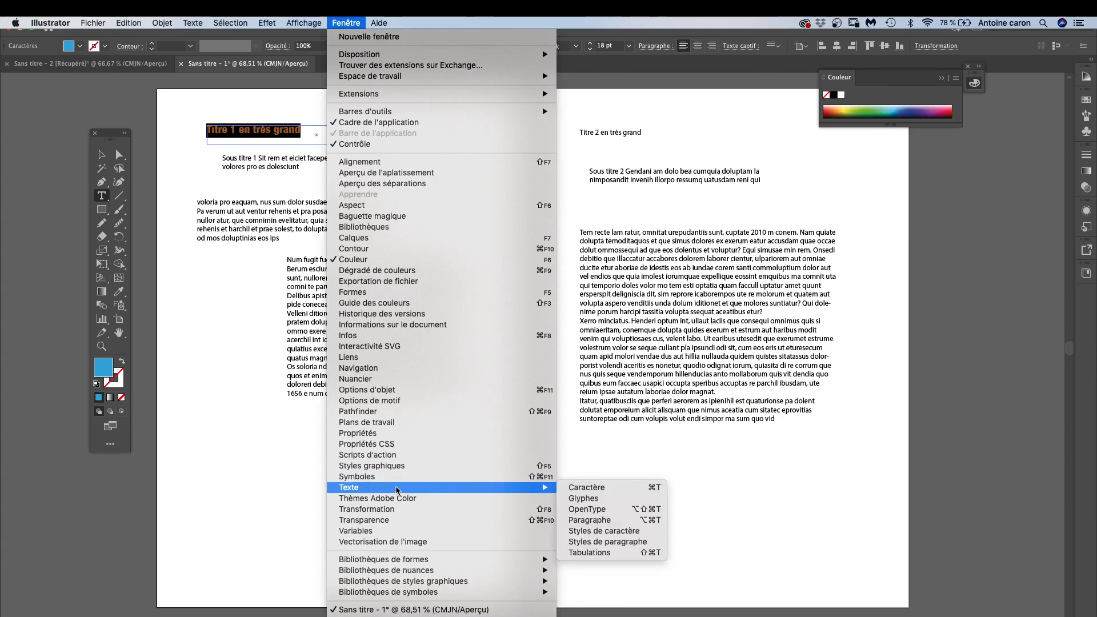
left_click(627, 541)
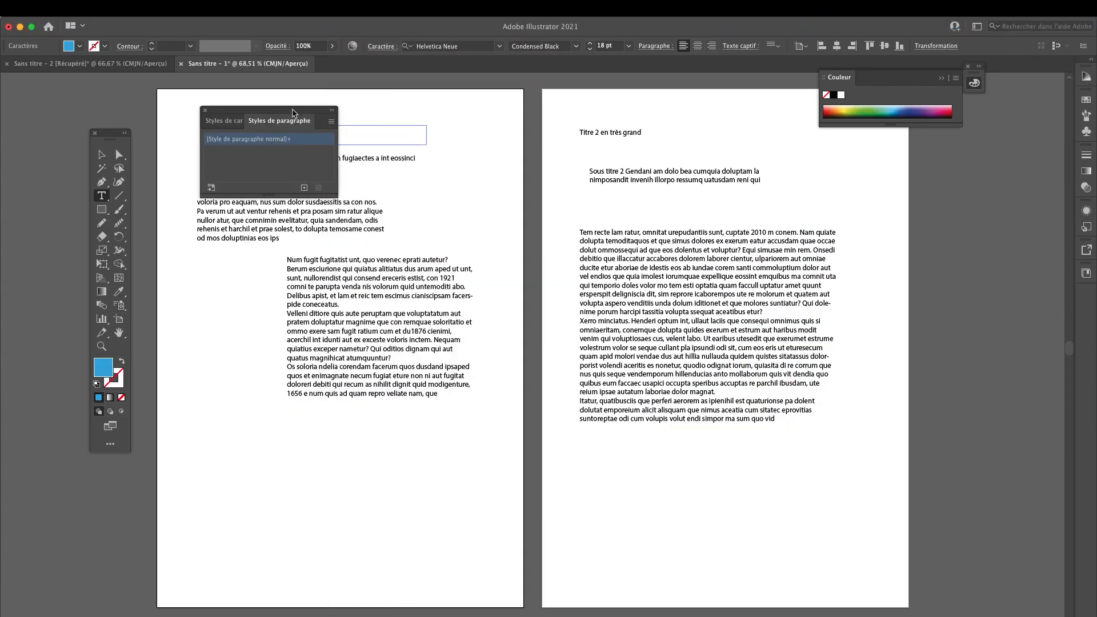
left_click_drag(293, 112, 933, 216)
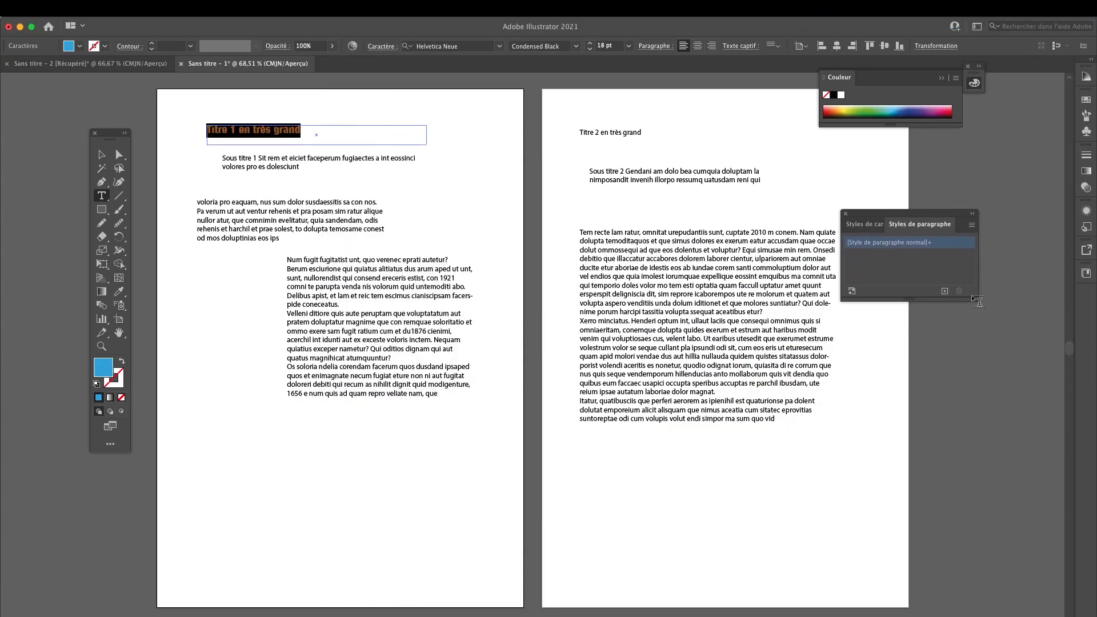
left_click_drag(978, 301, 935, 419)
left_click_drag(924, 221, 530, 171)
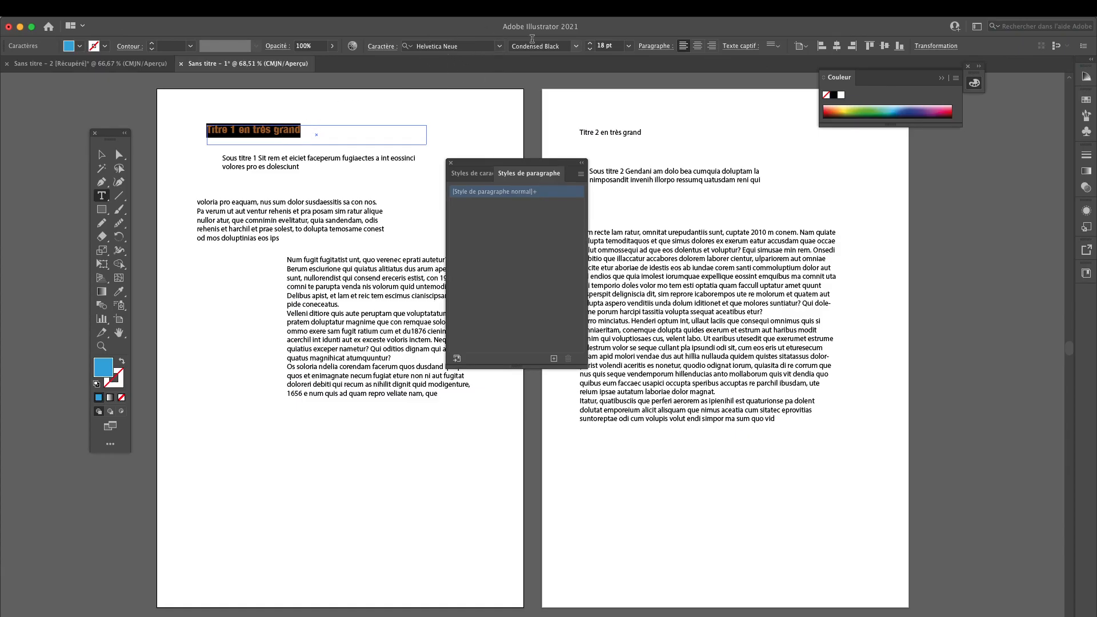
Try centred and right alignment on the Titre 1 heading, and return it to left alignment
left_click(697, 46)
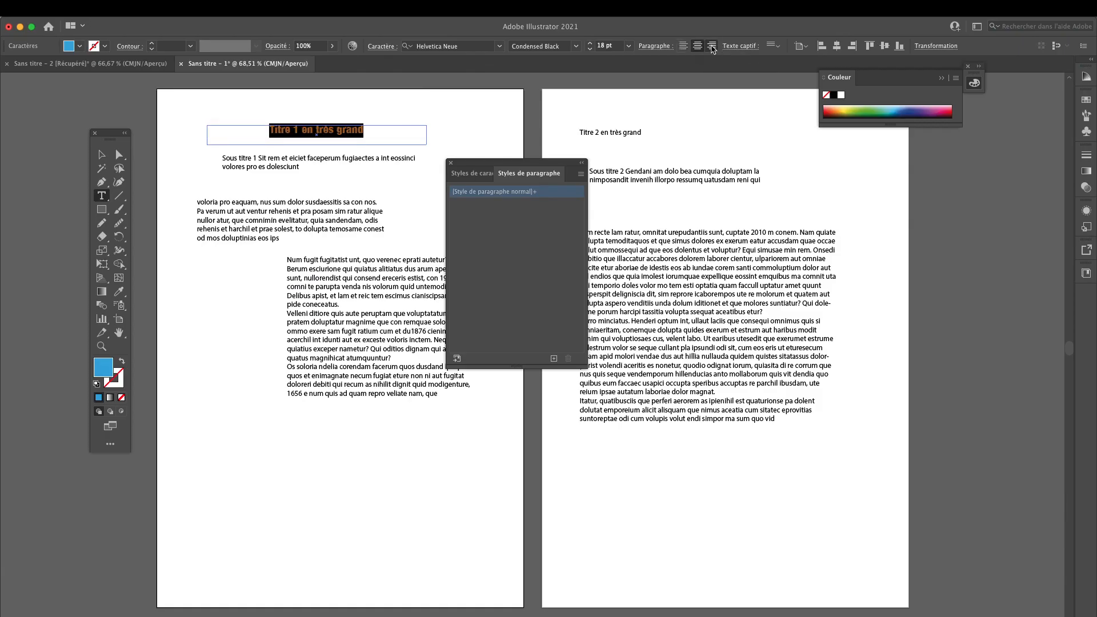
left_click(711, 46)
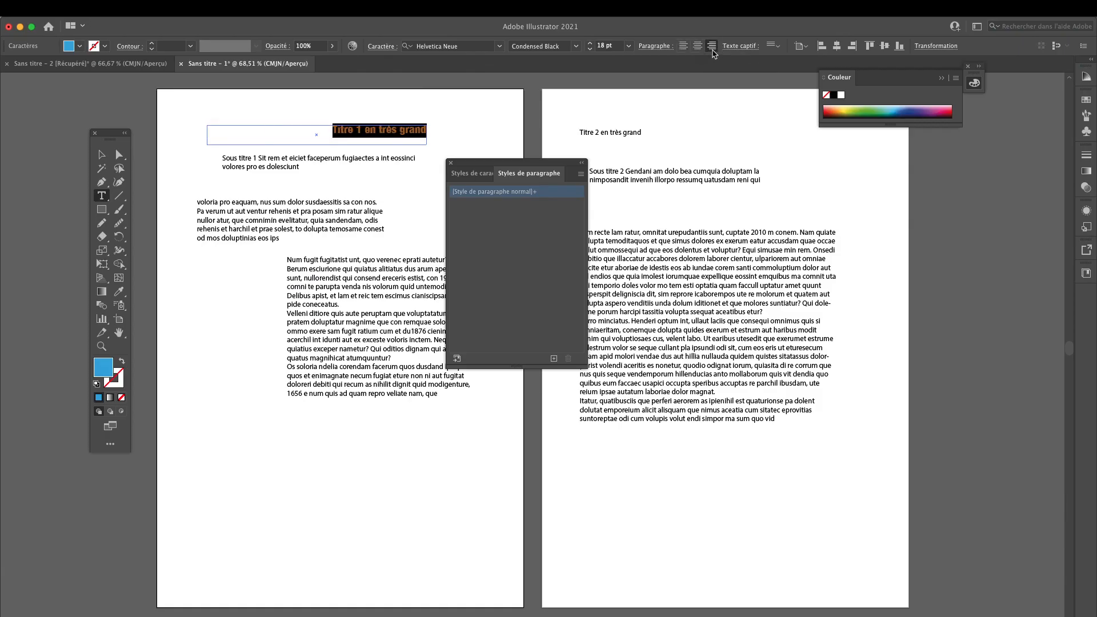
left_click(683, 47)
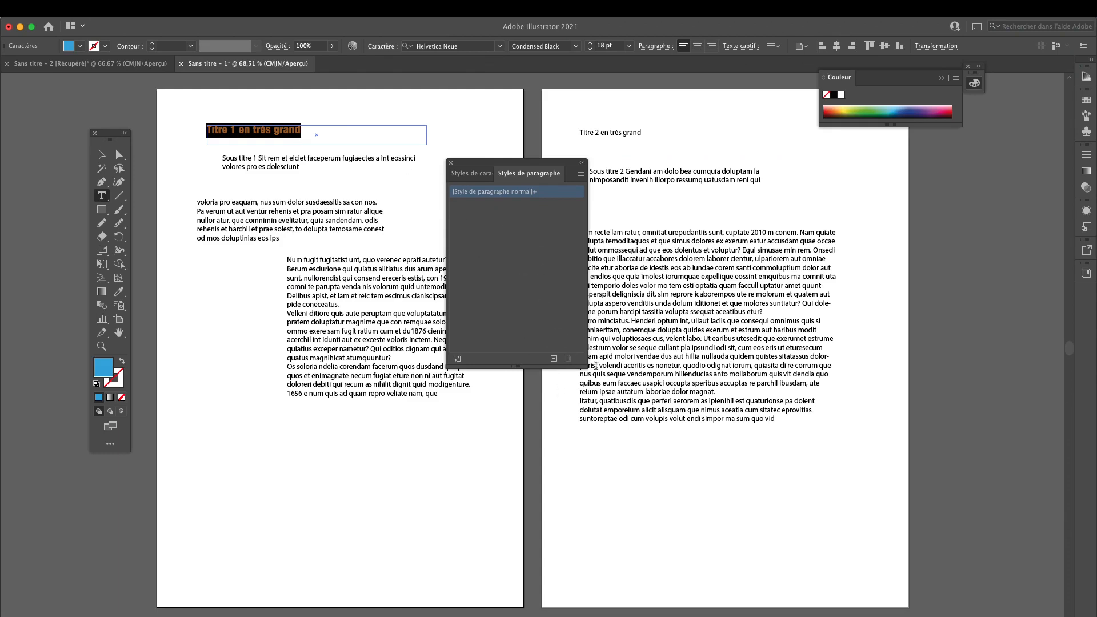
Create a new paragraph style from the selected Titre 1 heading and name it "Titre H1"
left_click(554, 359)
double_click(470, 205)
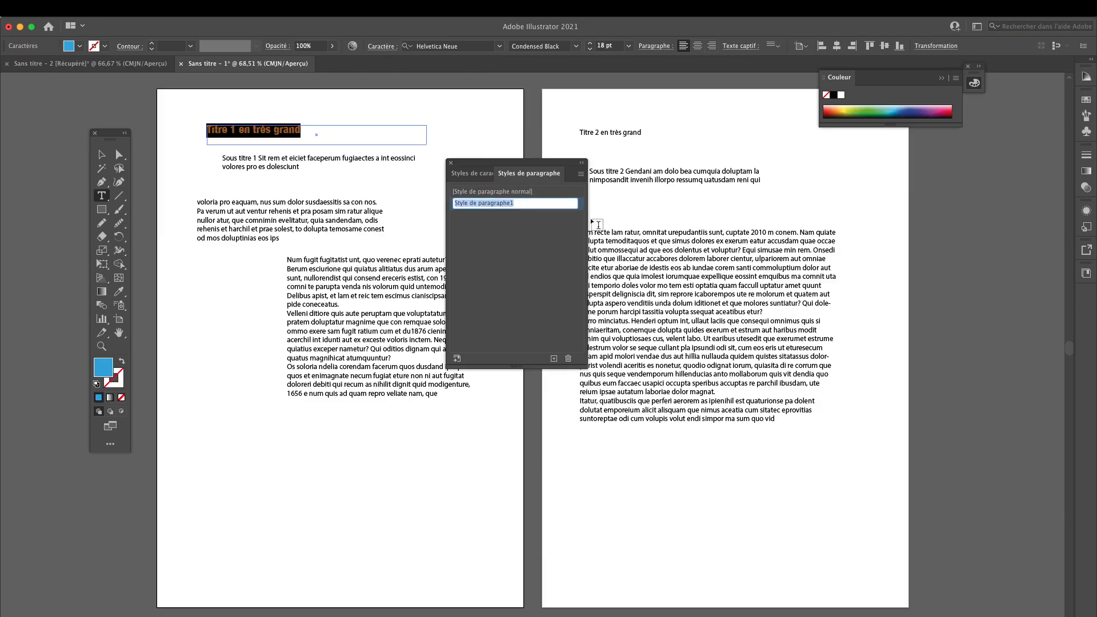
type("C")
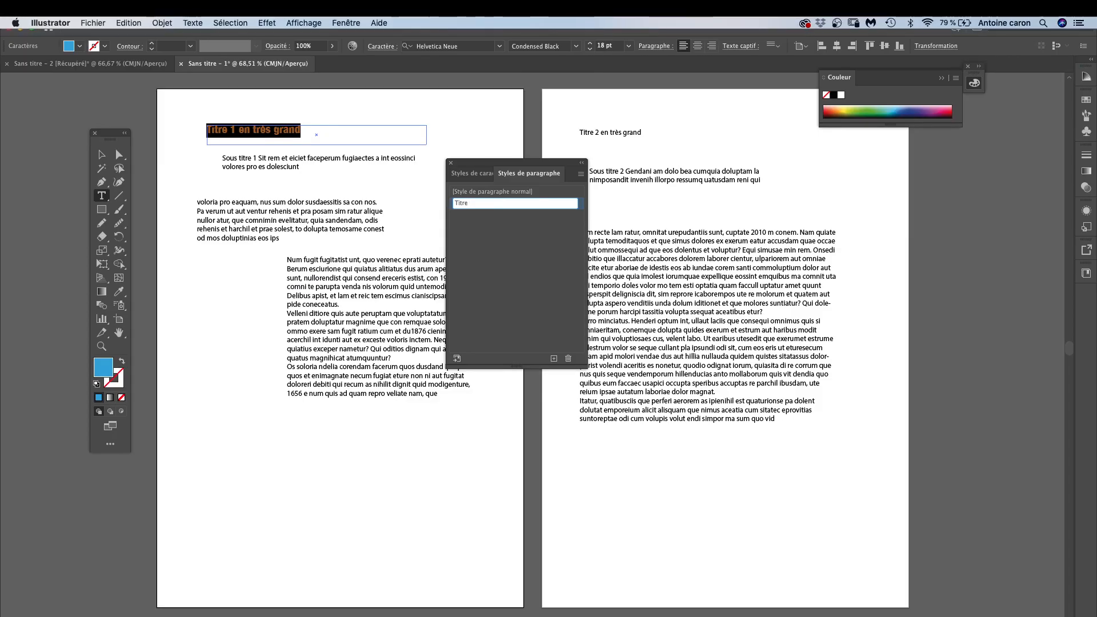
type("en")
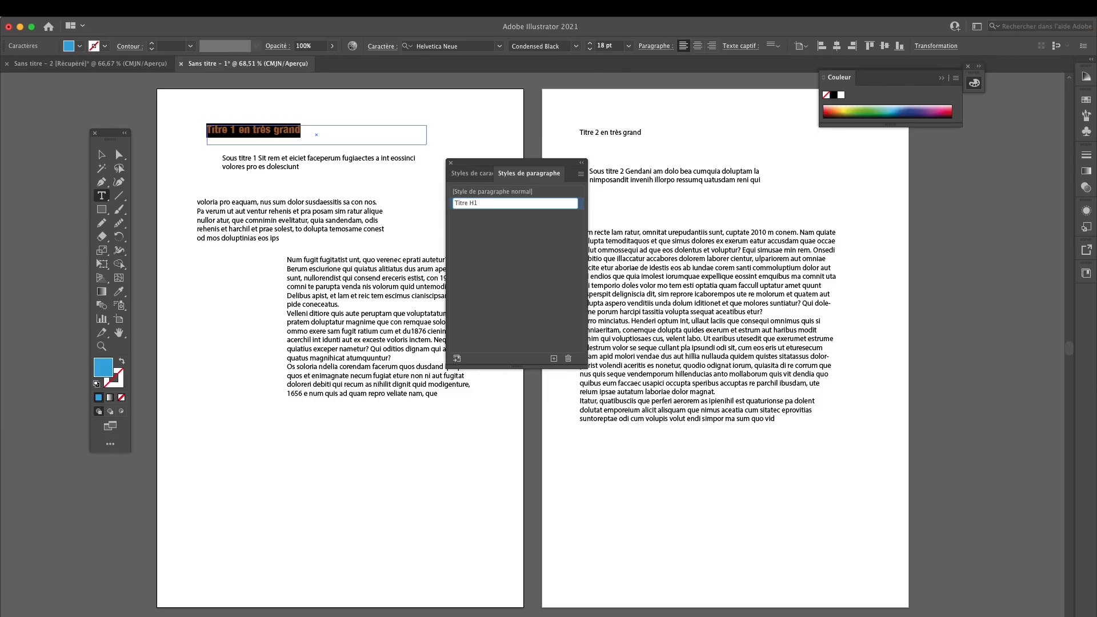
Confirm the name Titre H1, open the style's options, and review its basic and advanced character formats
key("Return")
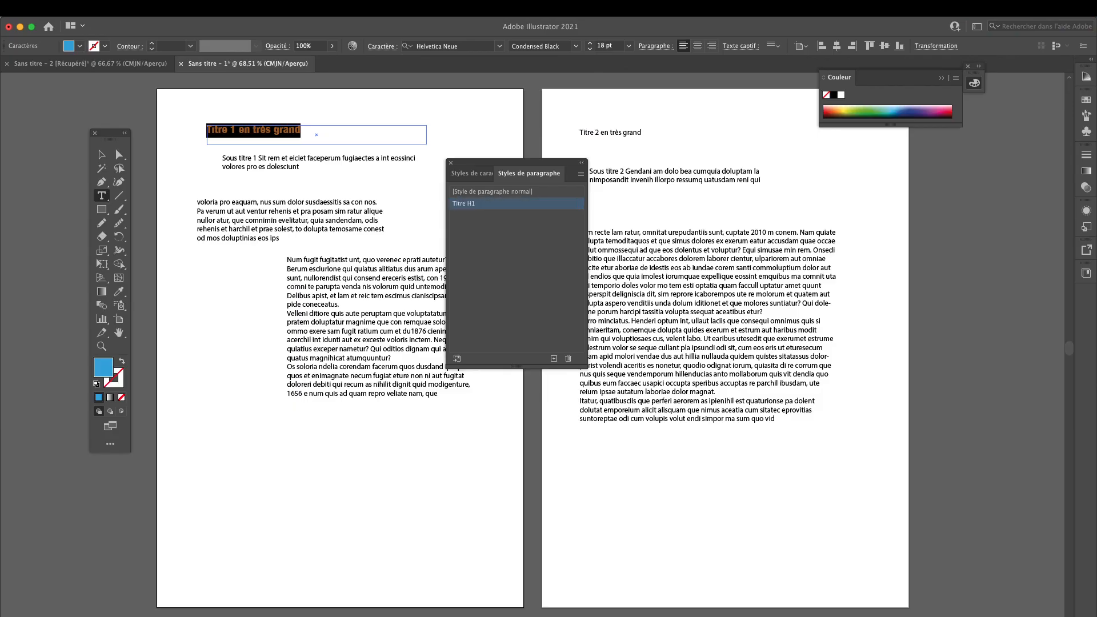
double_click(524, 209)
left_click_drag(487, 200, 527, 203)
left_click(419, 260)
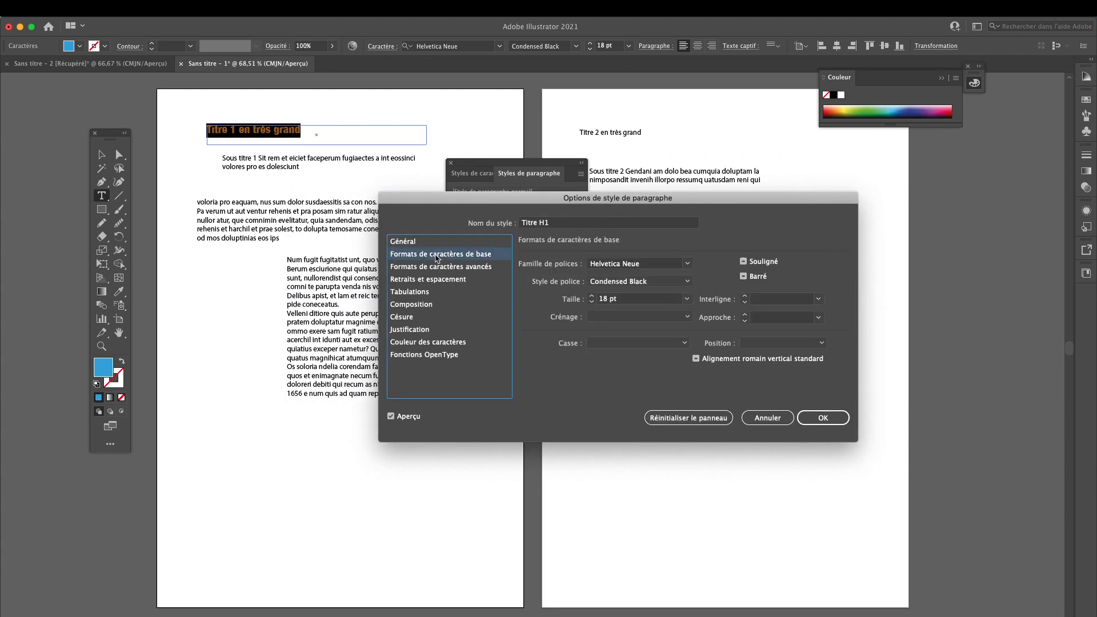
left_click(660, 263)
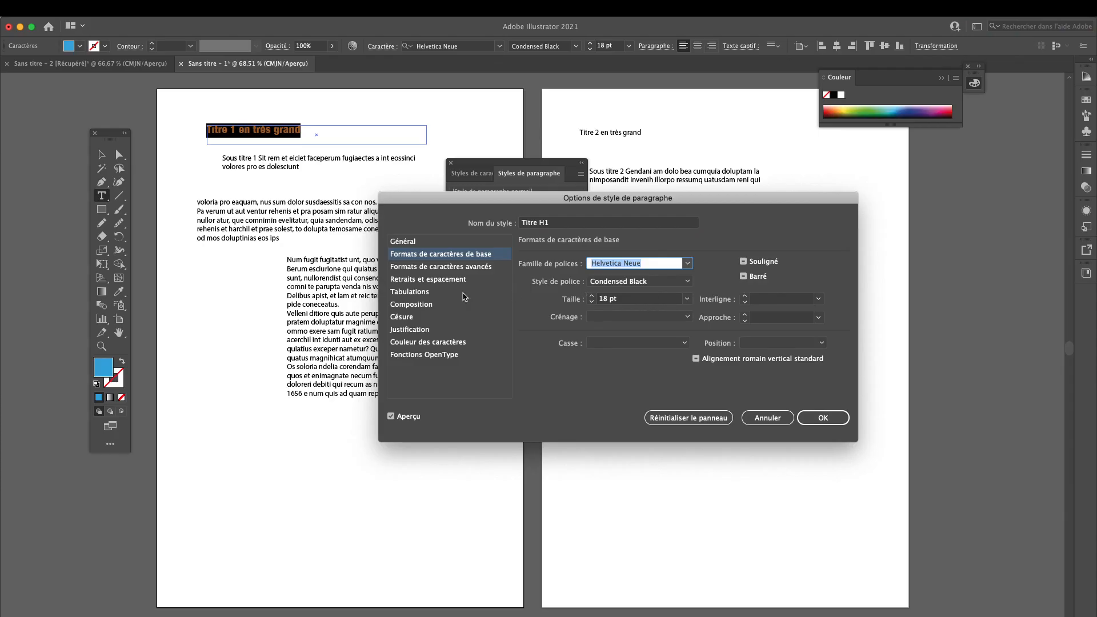
left_click(450, 268)
Increase the left indent of the Titre H1 style in 1 pt increments to about 10 pt
left_click(414, 279)
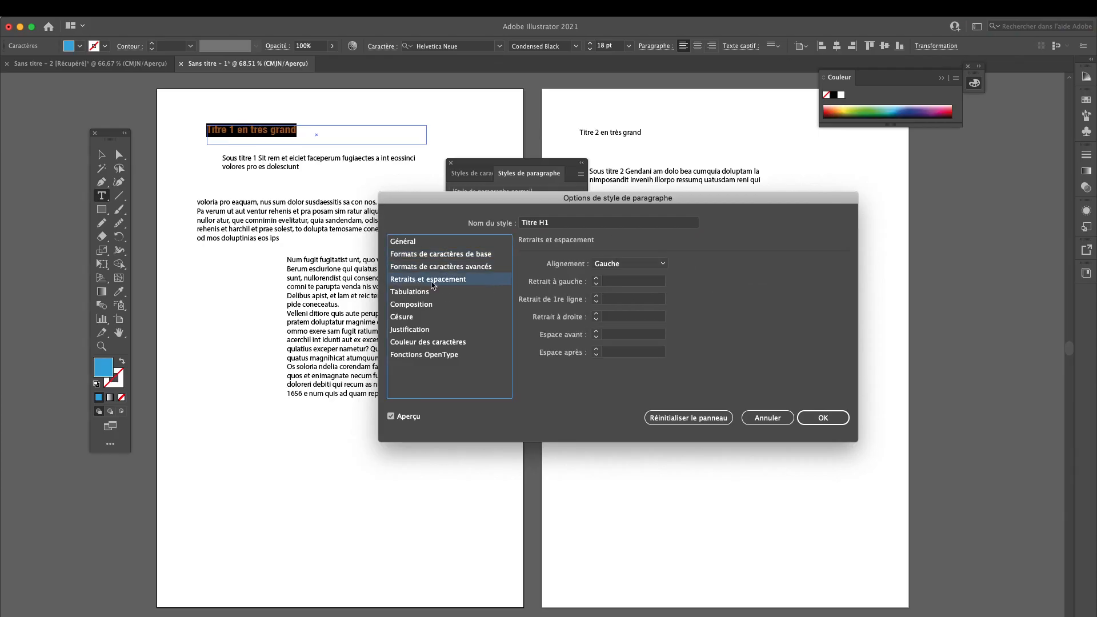
left_click(596, 280)
left_click(596, 280)
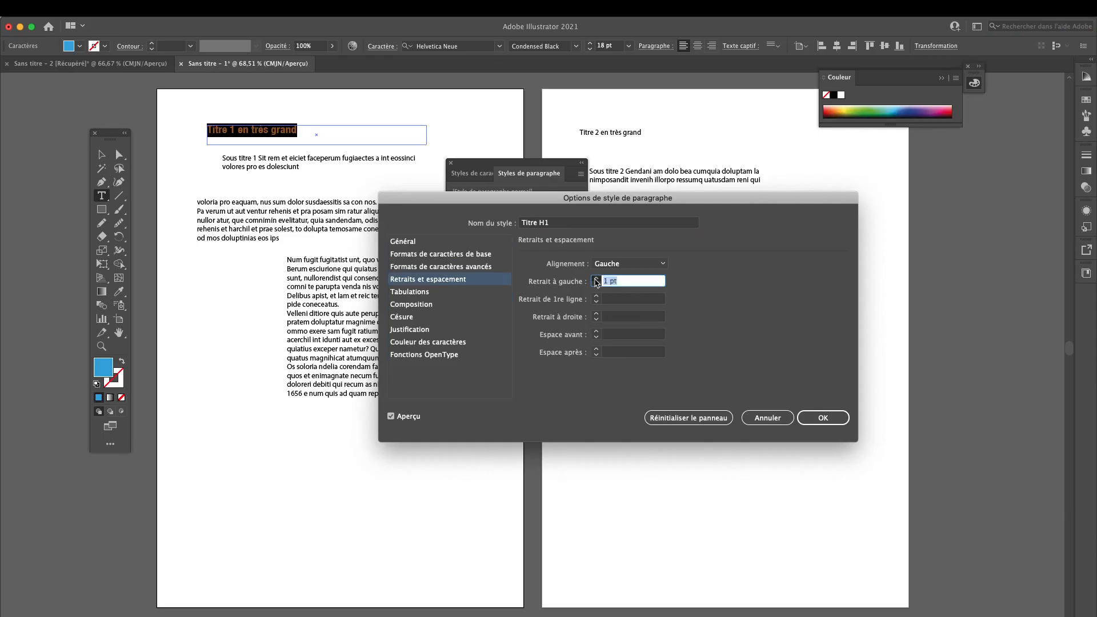
left_click(596, 279)
left_click(596, 280)
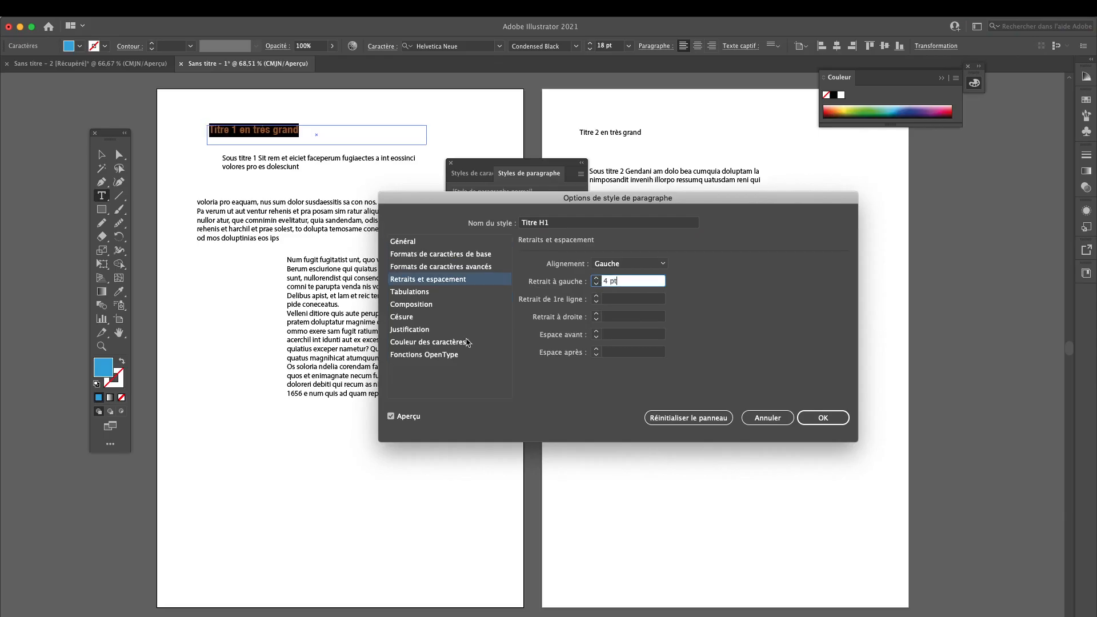
left_click(596, 279)
left_click(596, 279)
left_click(596, 279)
left_click(596, 278)
left_click(596, 279)
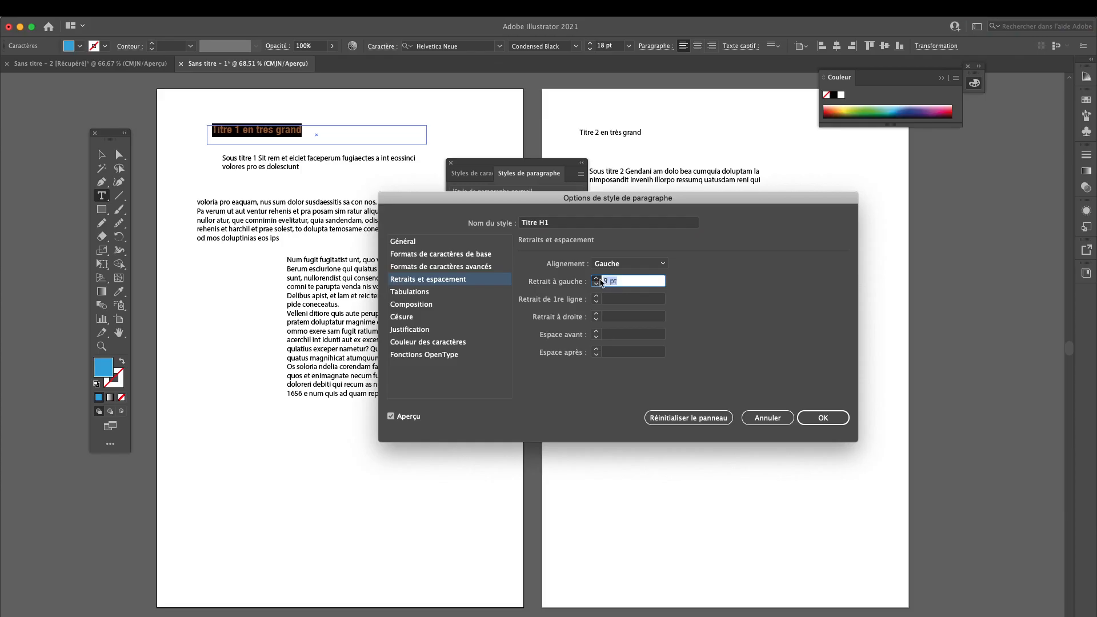
left_click(596, 279)
Set the Titre H1 style's character colour to Cyan CMJN and validate the style options
left_click(417, 293)
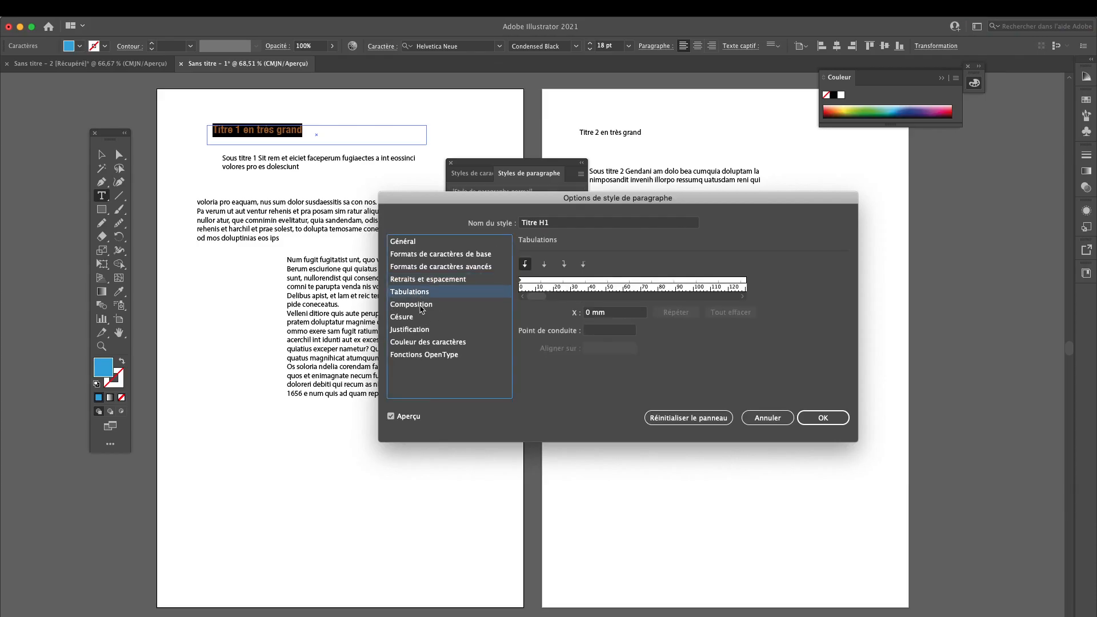
left_click(422, 306)
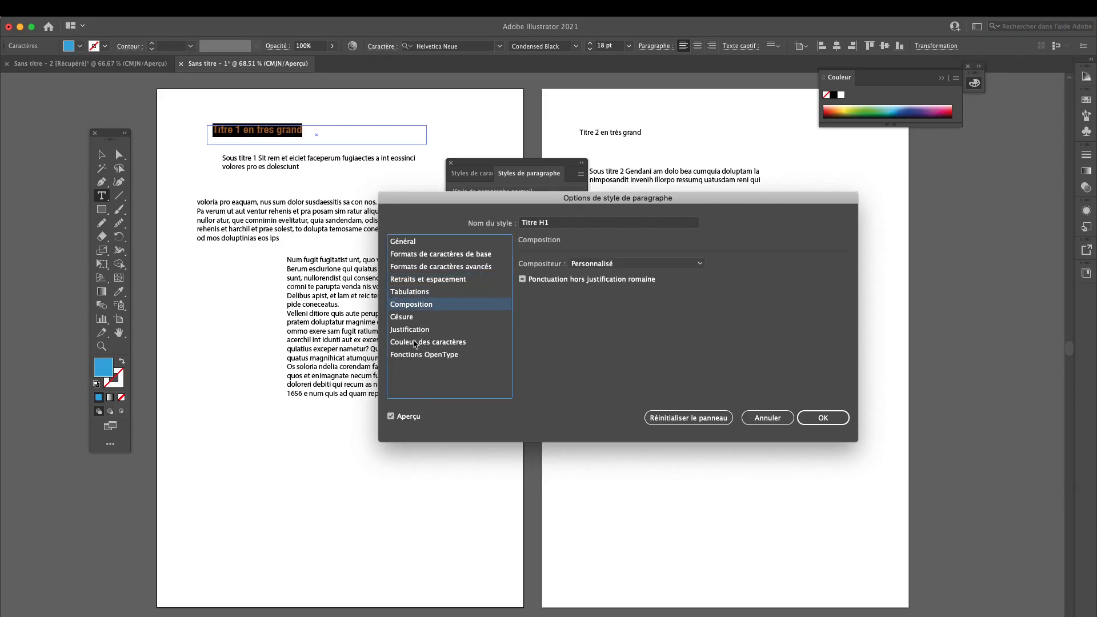
left_click(415, 343)
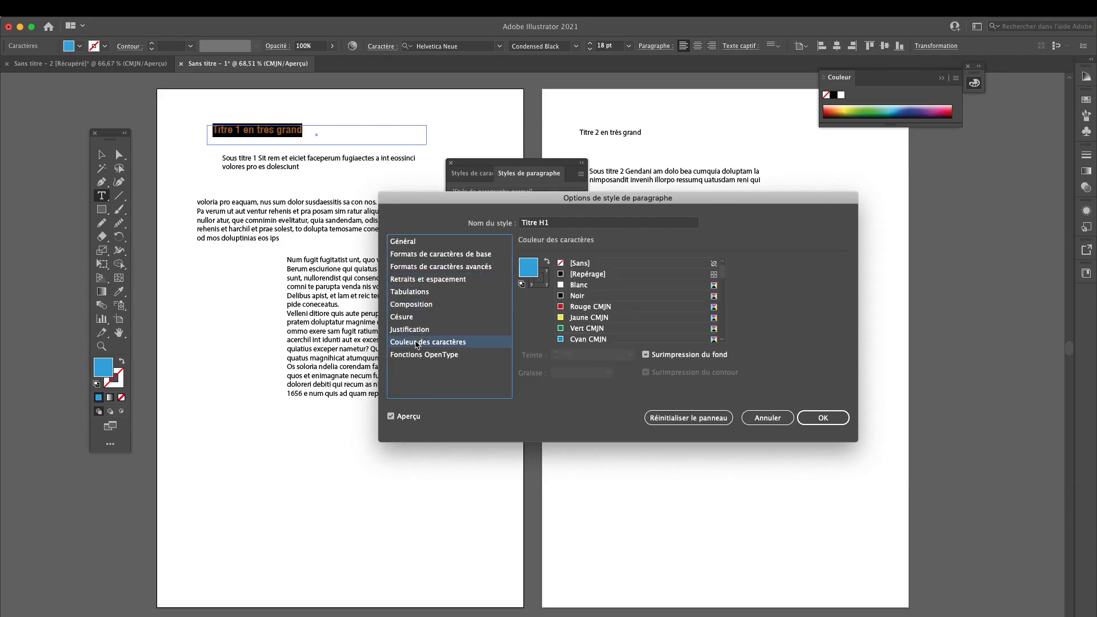
left_click(560, 330)
left_click(563, 340)
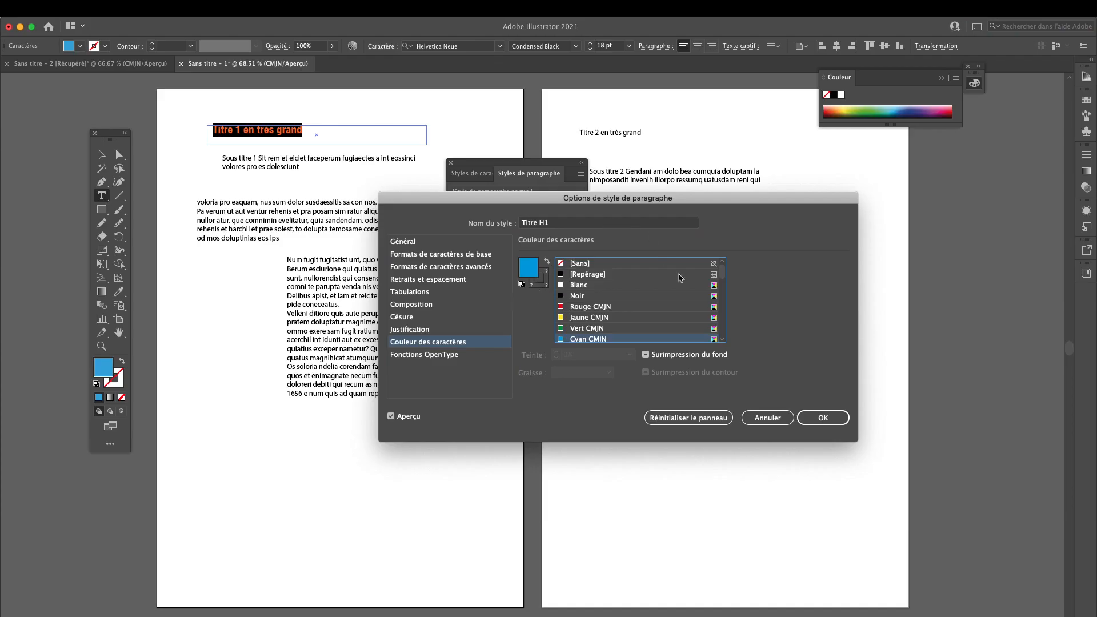
left_click(823, 418)
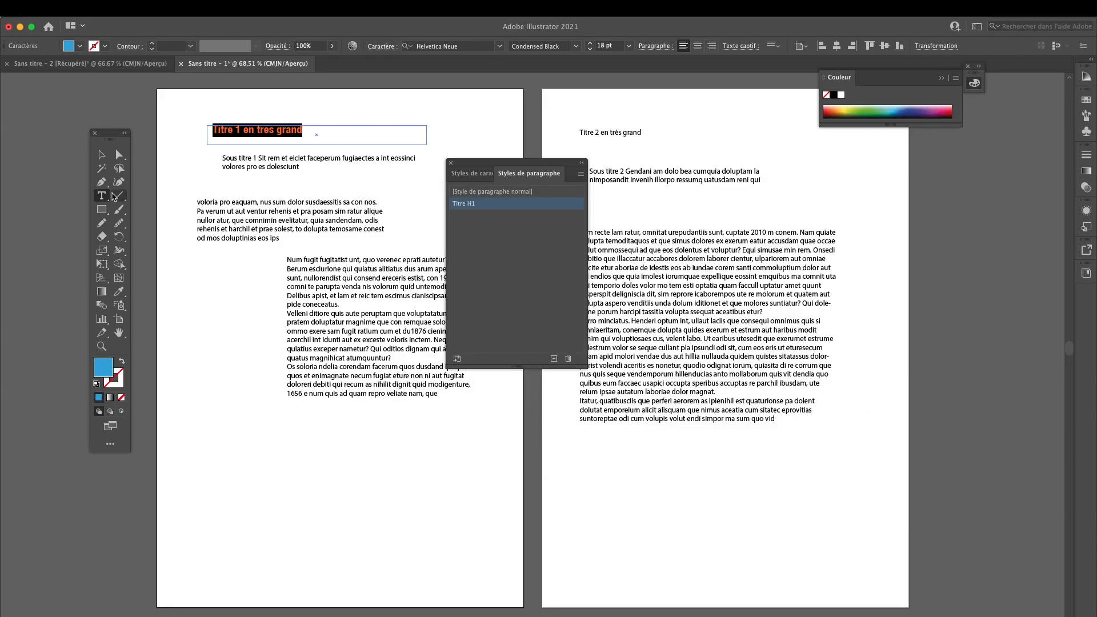
Deselect the first heading and apply the Titre H1 paragraph style to the Titre 2 heading on the second page
left_click(101, 154)
left_click(180, 182)
left_click(279, 168)
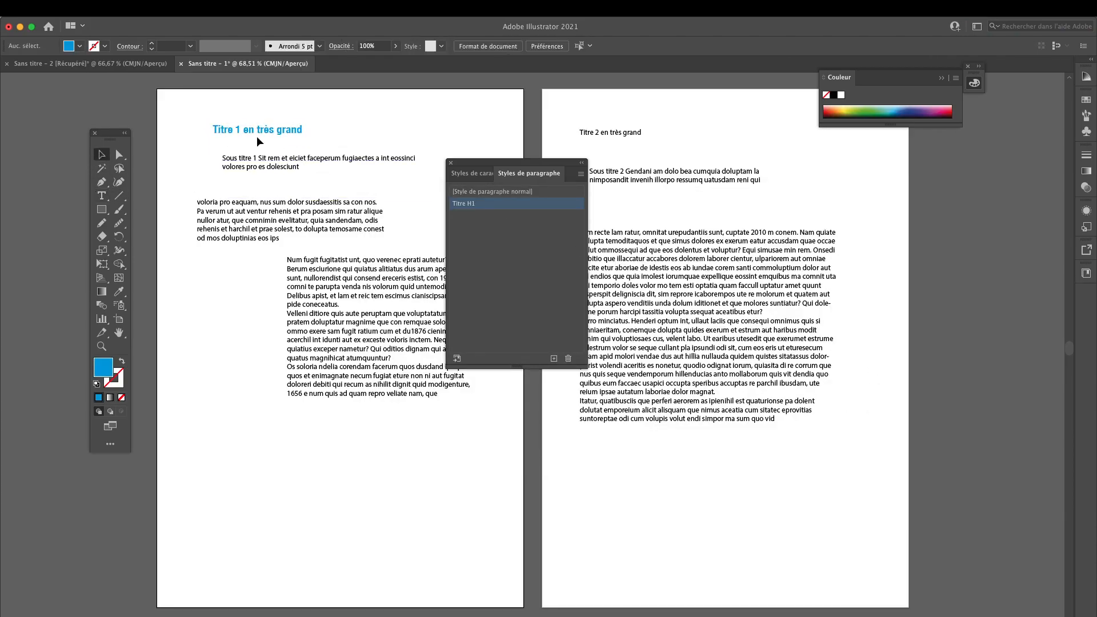
left_click(615, 136)
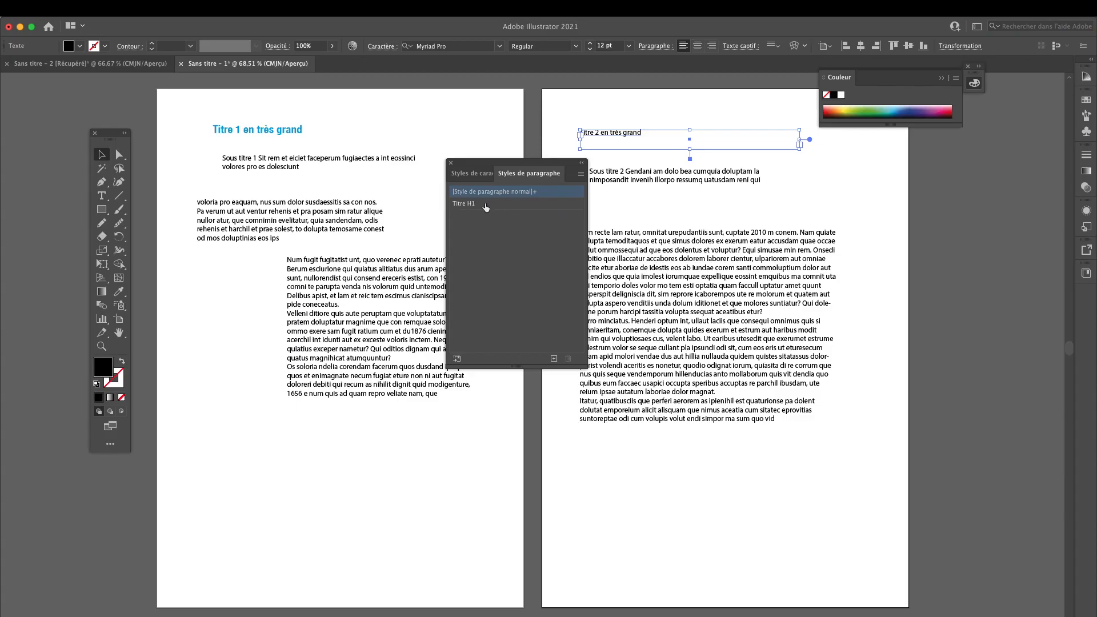
left_click(465, 204)
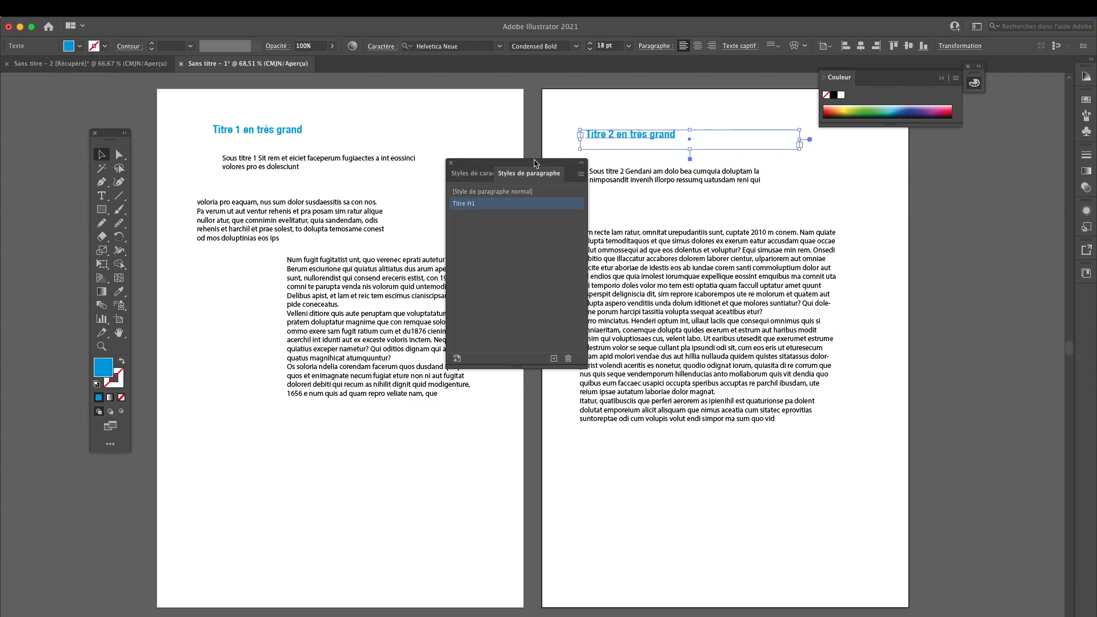
Move the paragraph styles list off the second page and align the Sous titre 1 block beneath the Titre 1 heading
left_click_drag(535, 163, 415, 212)
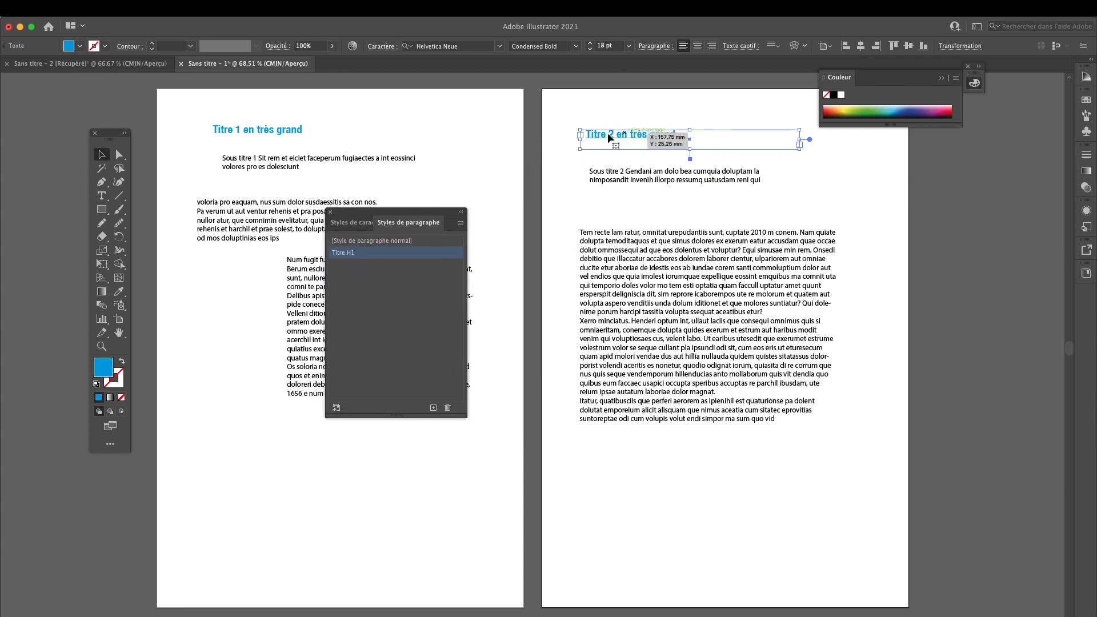
left_click(311, 117)
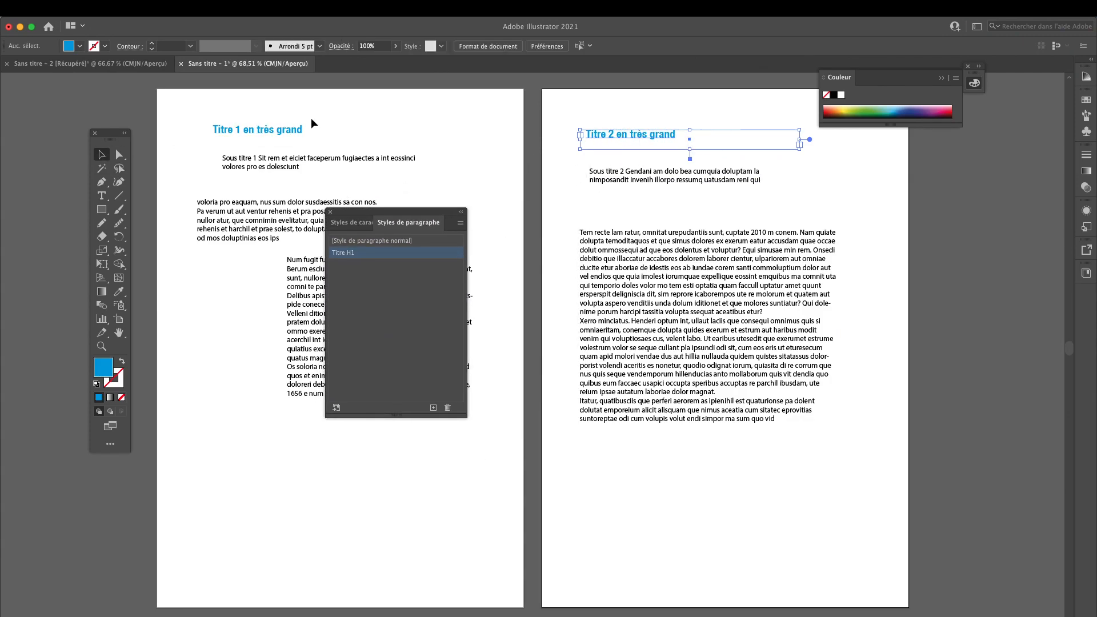
left_click_drag(286, 168, 272, 175)
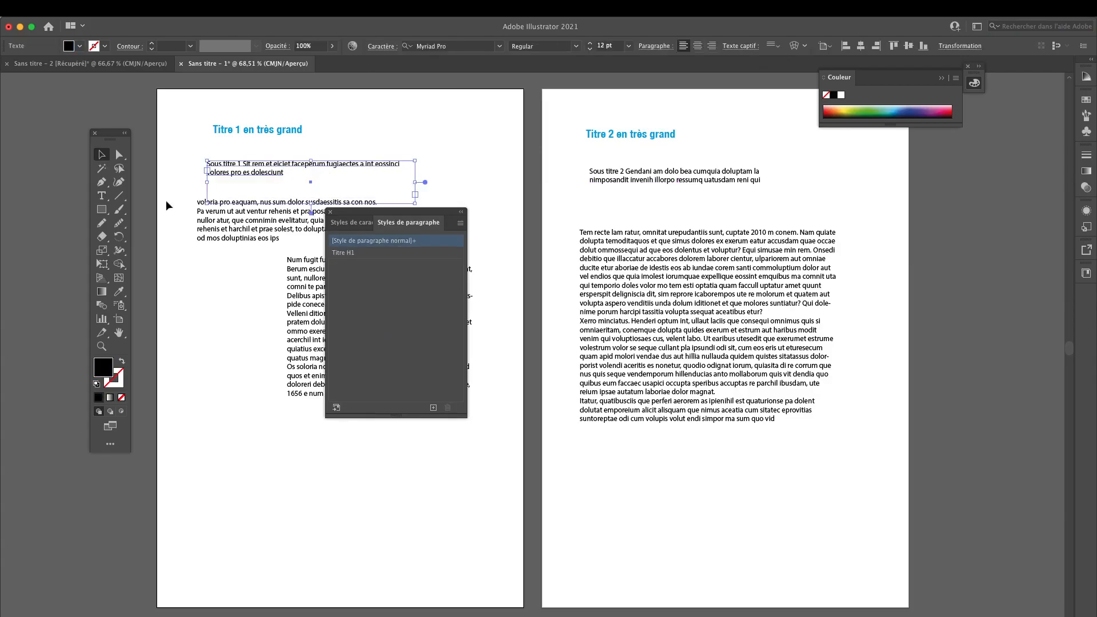
Select the whole Sous titre 1 text and set its font to Helvetica Regular
left_click(102, 196)
left_click(296, 172)
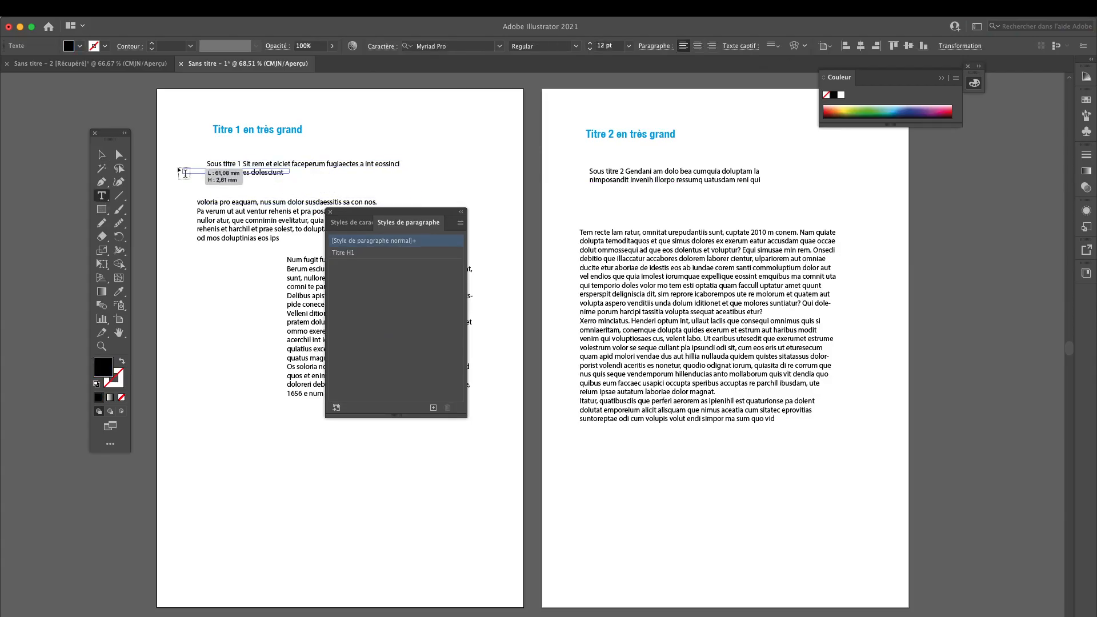
left_click(298, 171)
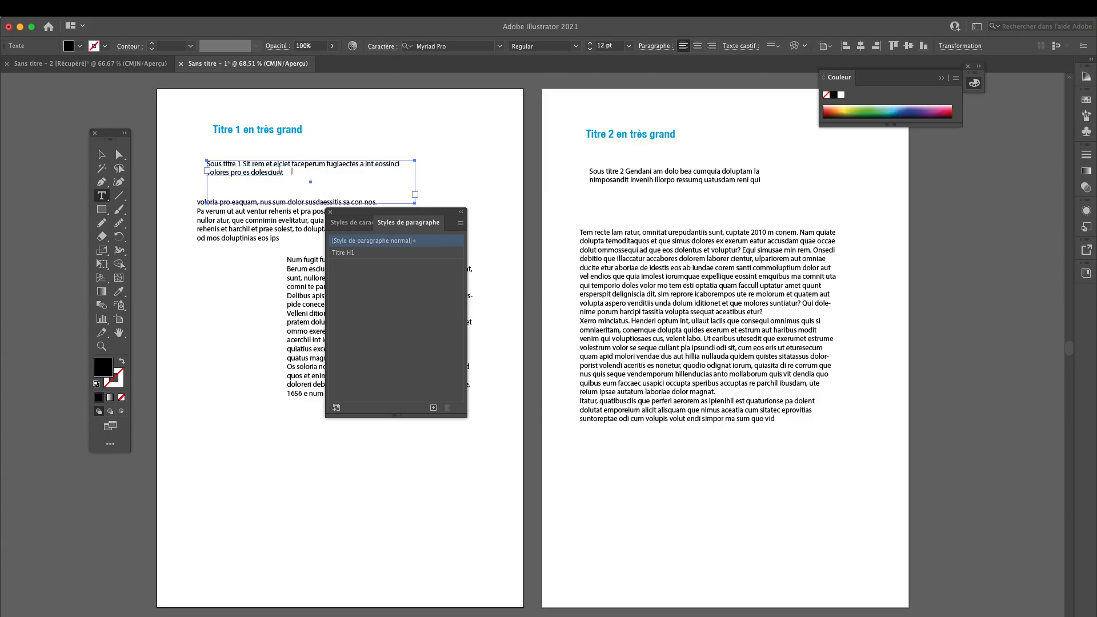
left_click_drag(285, 173, 192, 200)
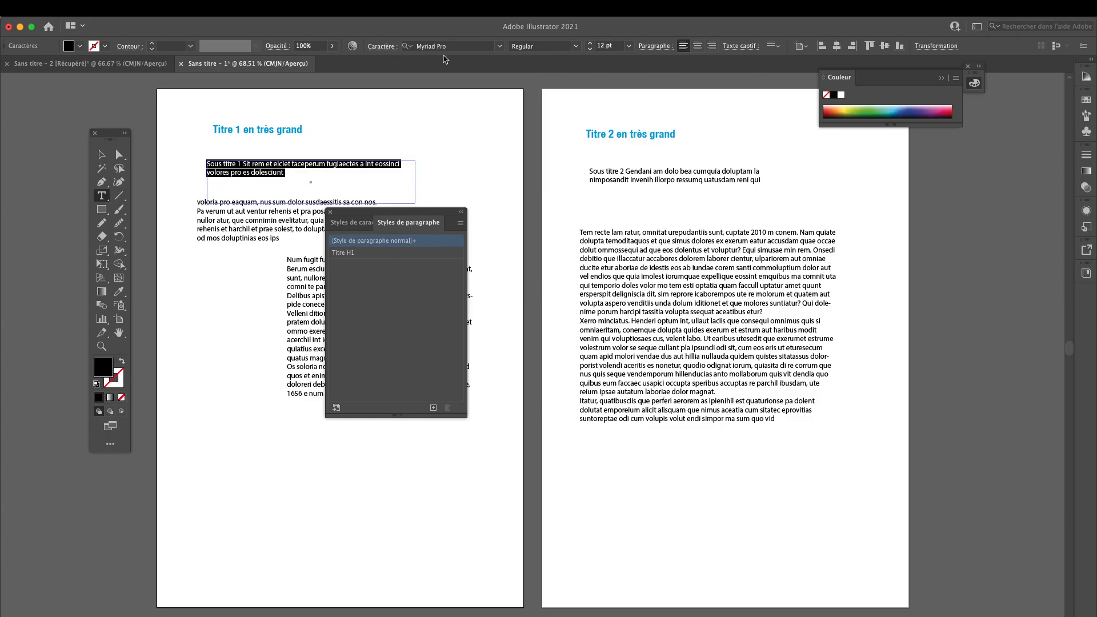
left_click(474, 46)
type("Helvetica")
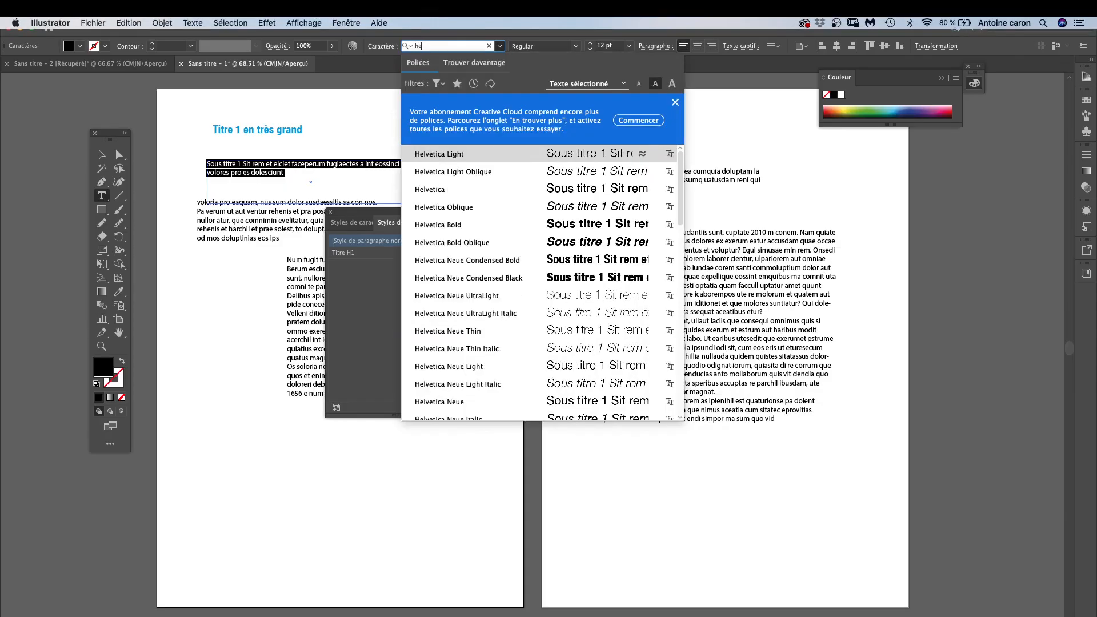
key("Tab")
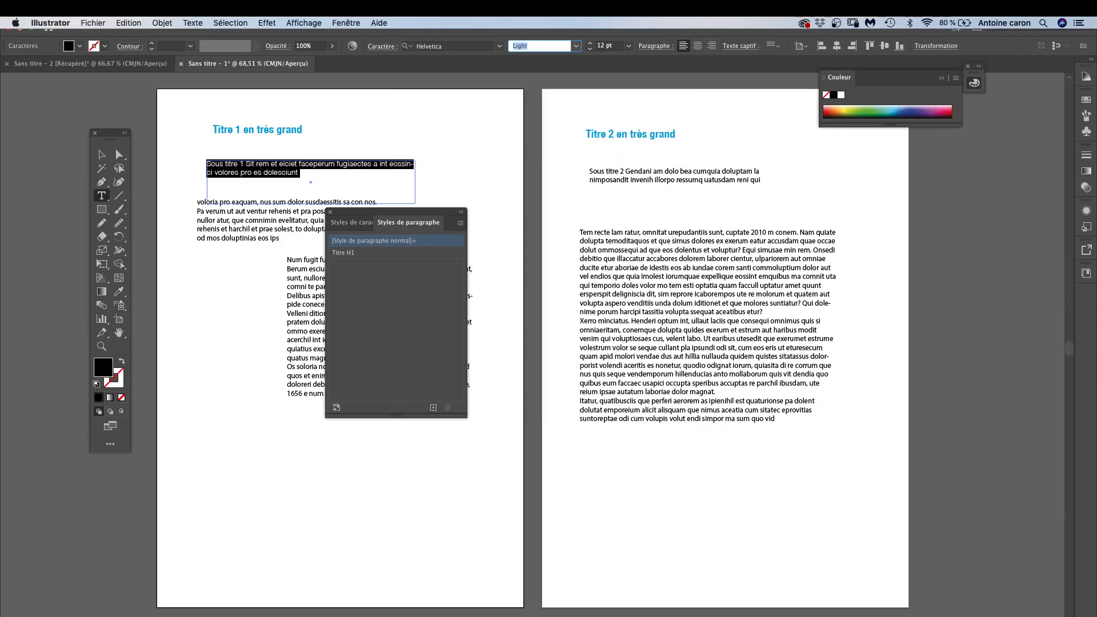
left_click(576, 45)
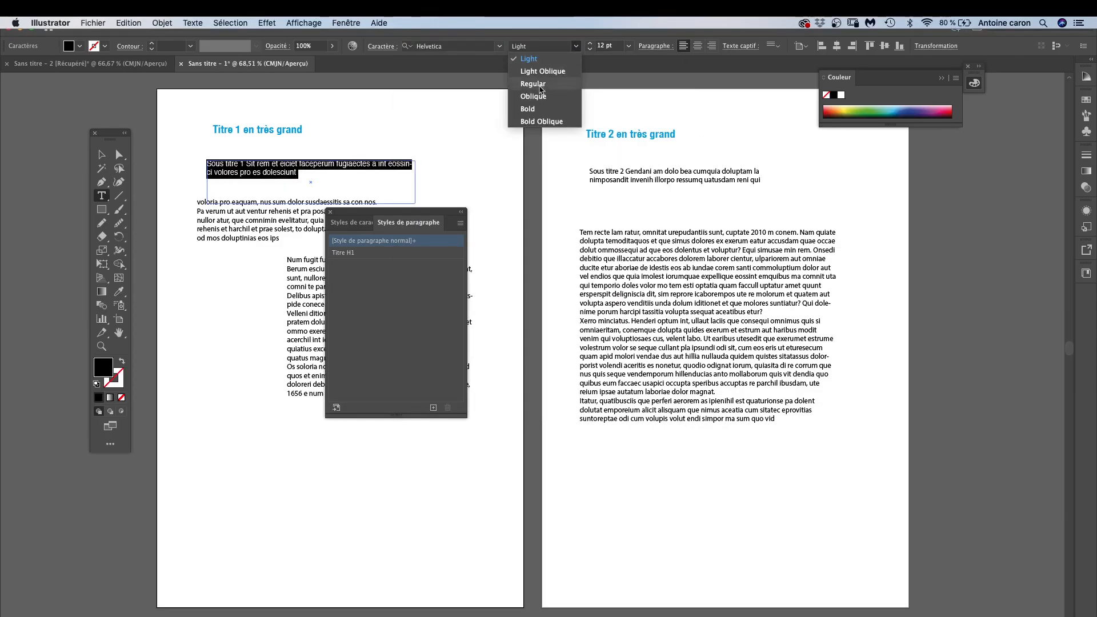
key("Return")
Set the Sous titre 1 text to 15 pt, fill it with a dark grey swatch, and leave text editing
left_click(589, 43)
left_click(589, 43)
left_click(589, 44)
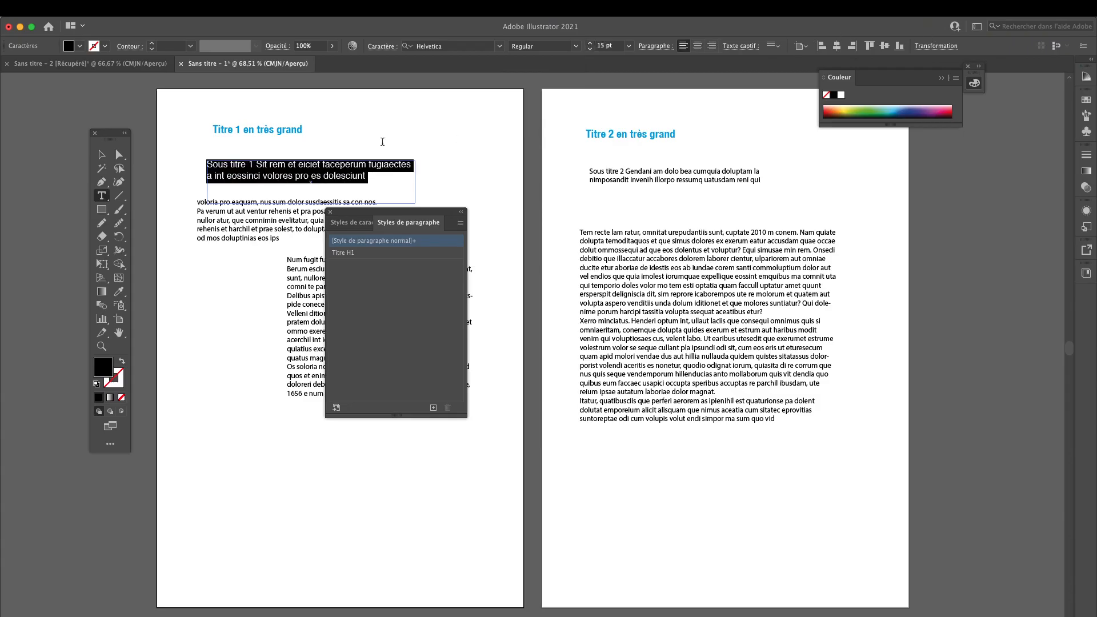
left_click(79, 46)
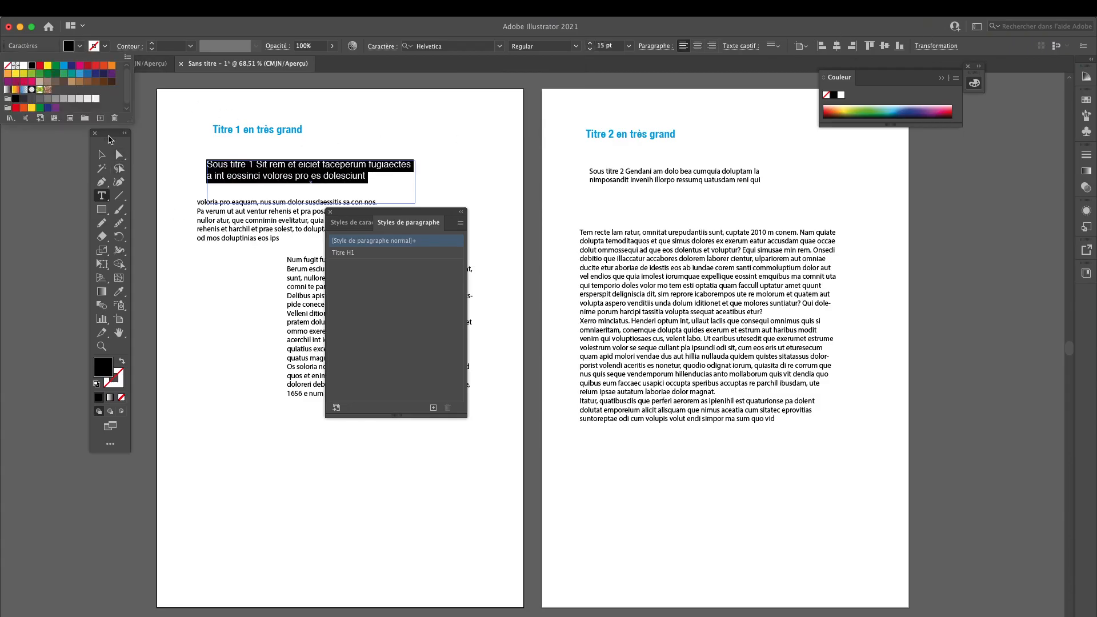
left_click(40, 98)
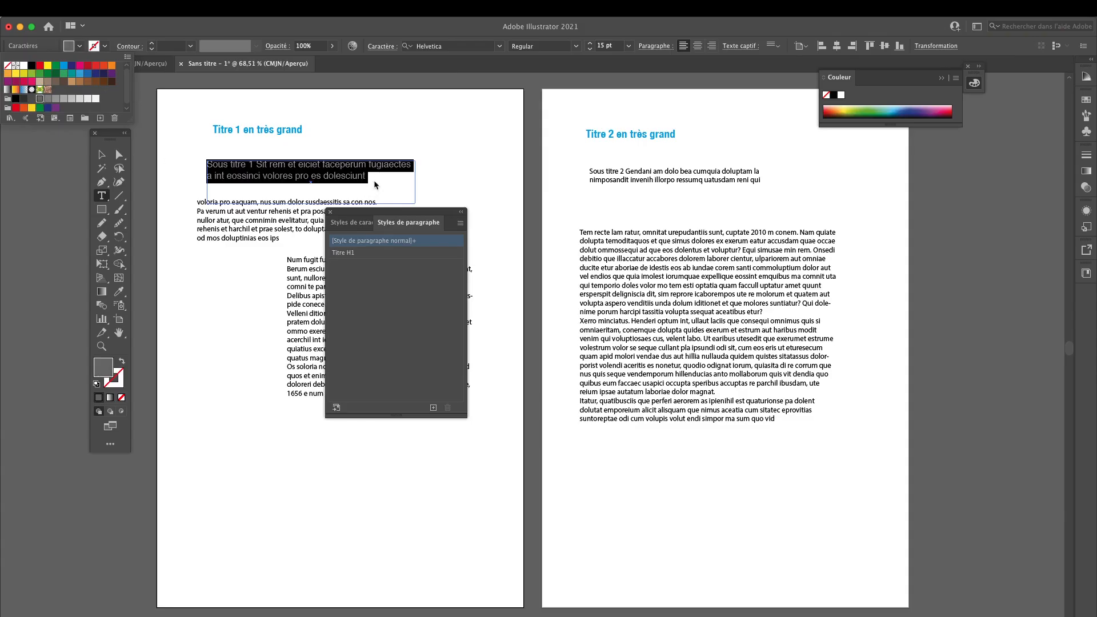
left_click(99, 154)
left_click(185, 138)
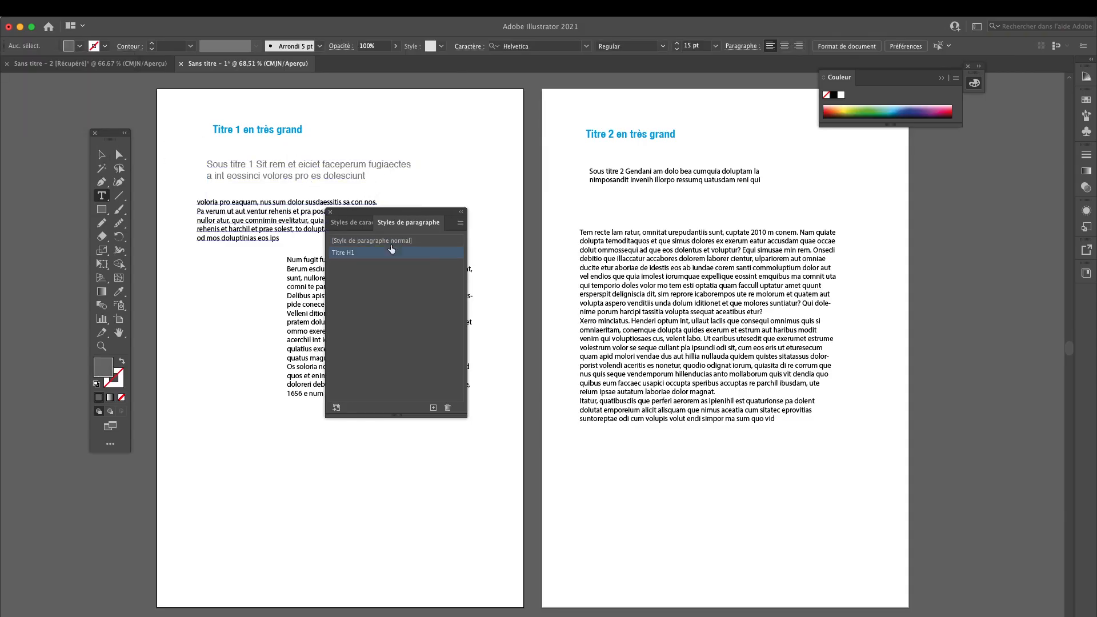
Move the Sous titre 1 frame slightly up, create a new paragraph style from it, and apply that style to the frame
left_click(101, 154)
left_click(242, 174)
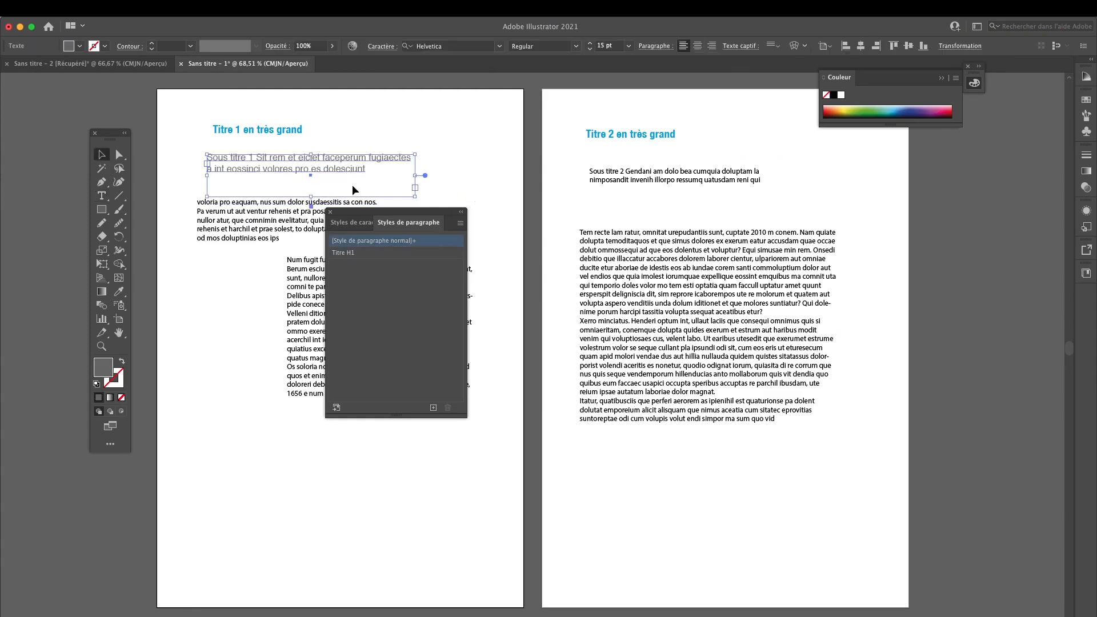
left_click(433, 407)
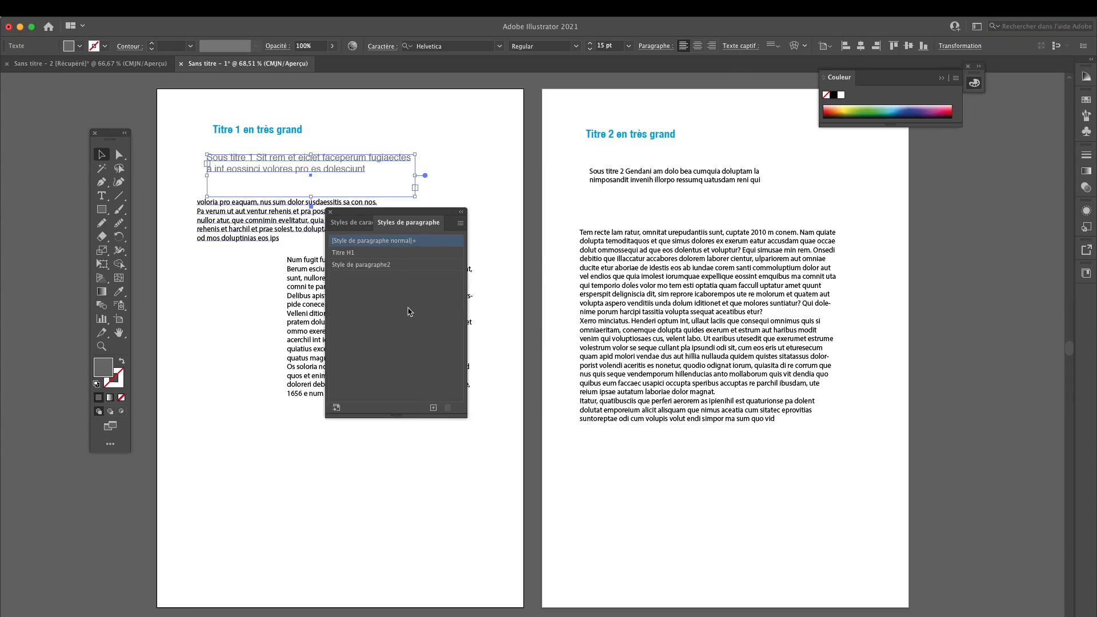
left_click(420, 264)
left_click(431, 265, "super")
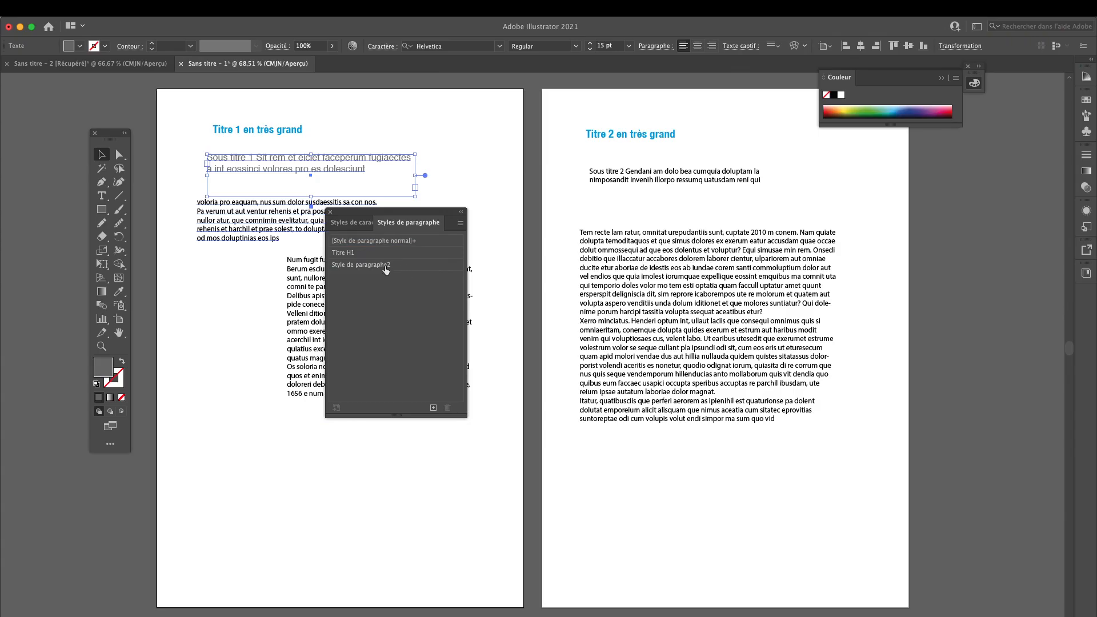
left_click(437, 264)
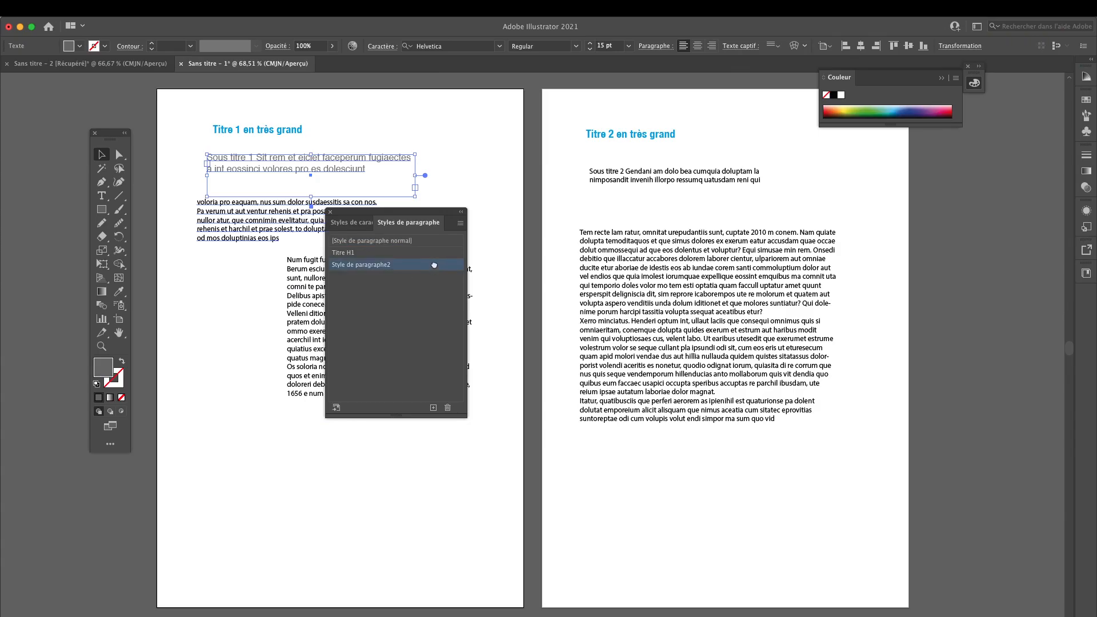
Rename the new subtitle paragraph style as Titre H2, check its character format and colour settings, and confirm
double_click(407, 271)
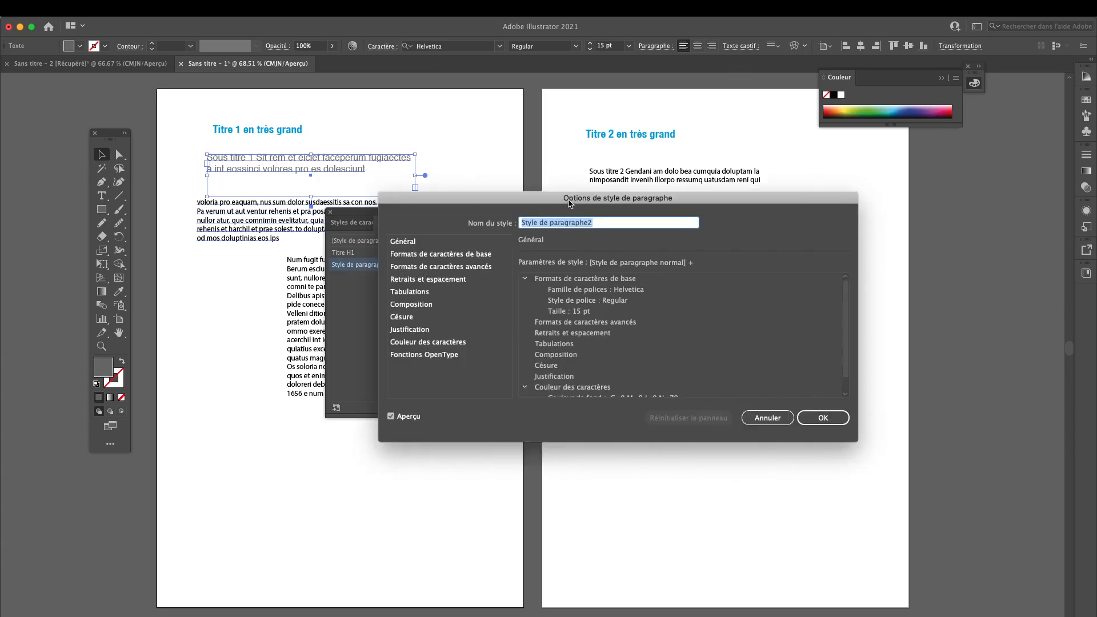
left_click_drag(569, 202, 587, 265)
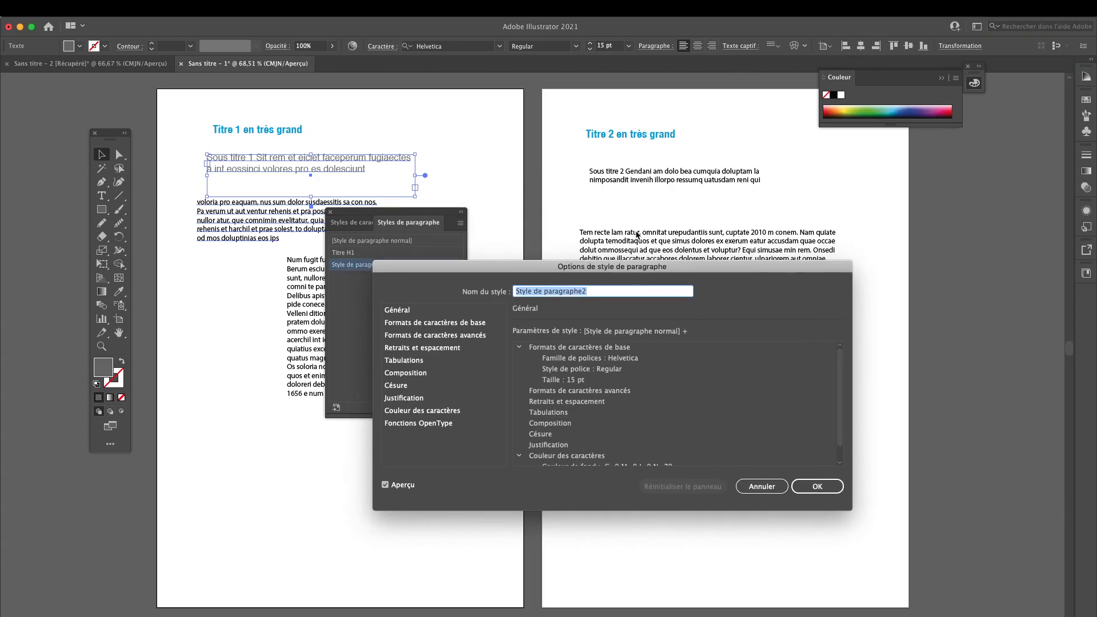
type("Titre H2")
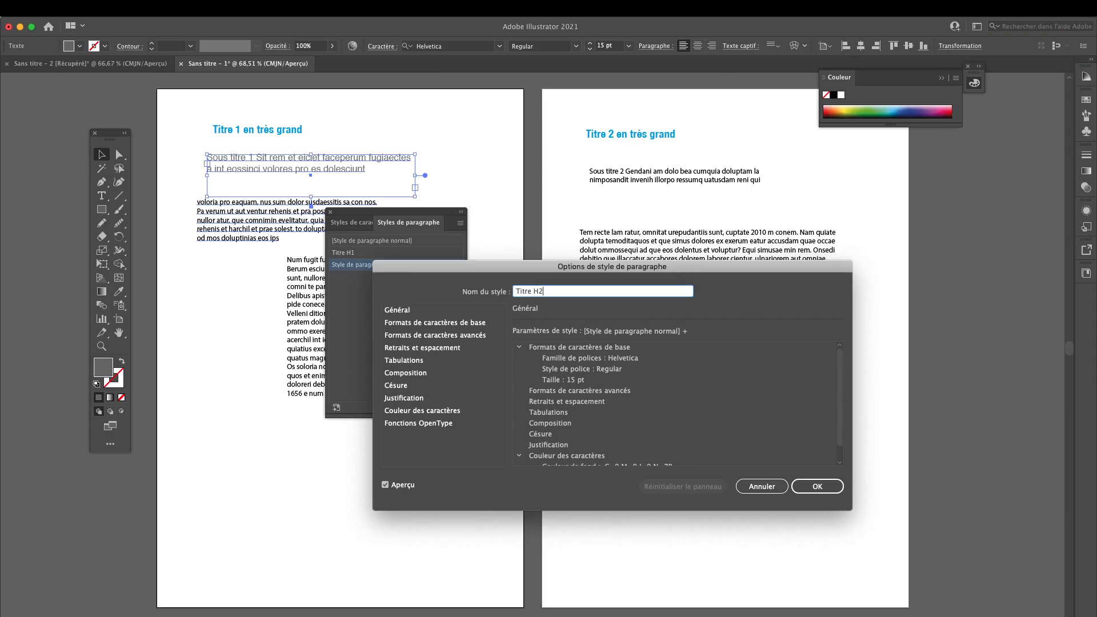
left_click(455, 324)
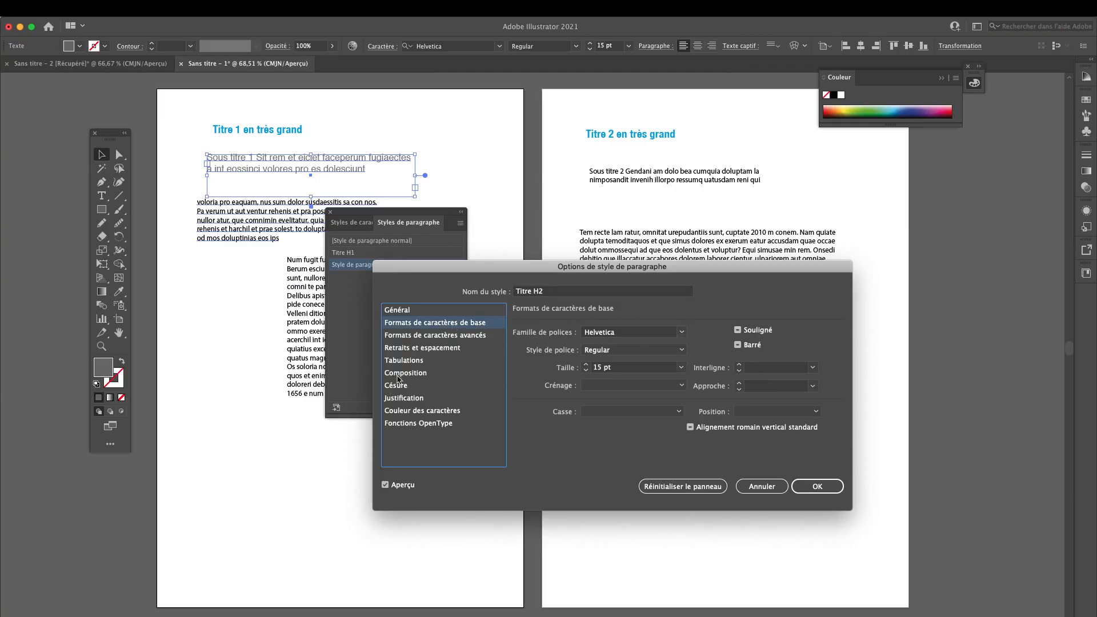
left_click(404, 411)
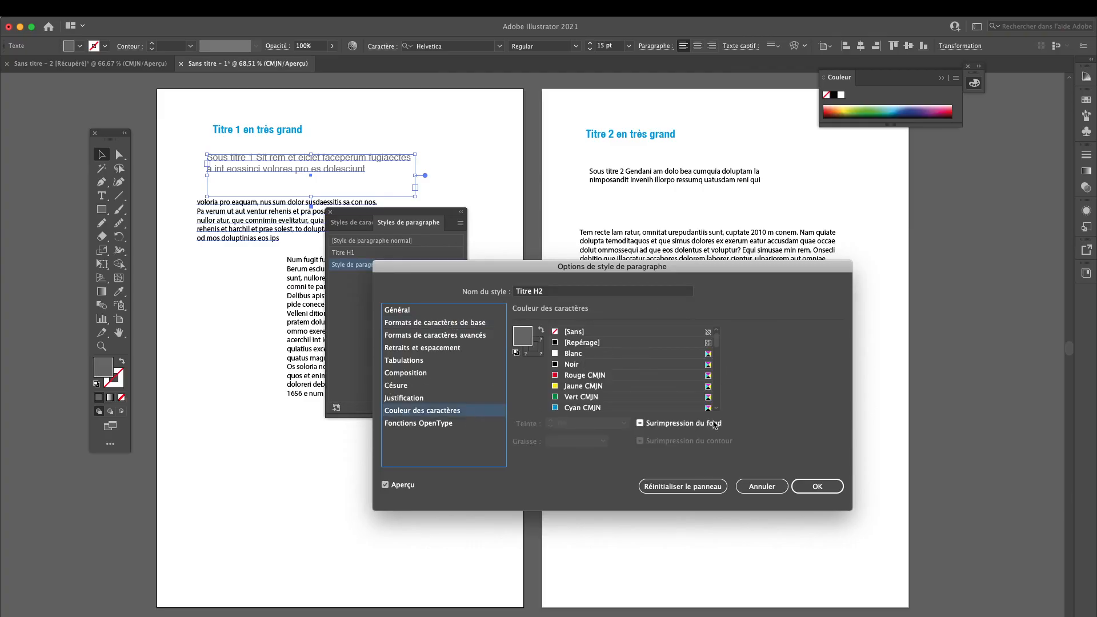
left_click(419, 308)
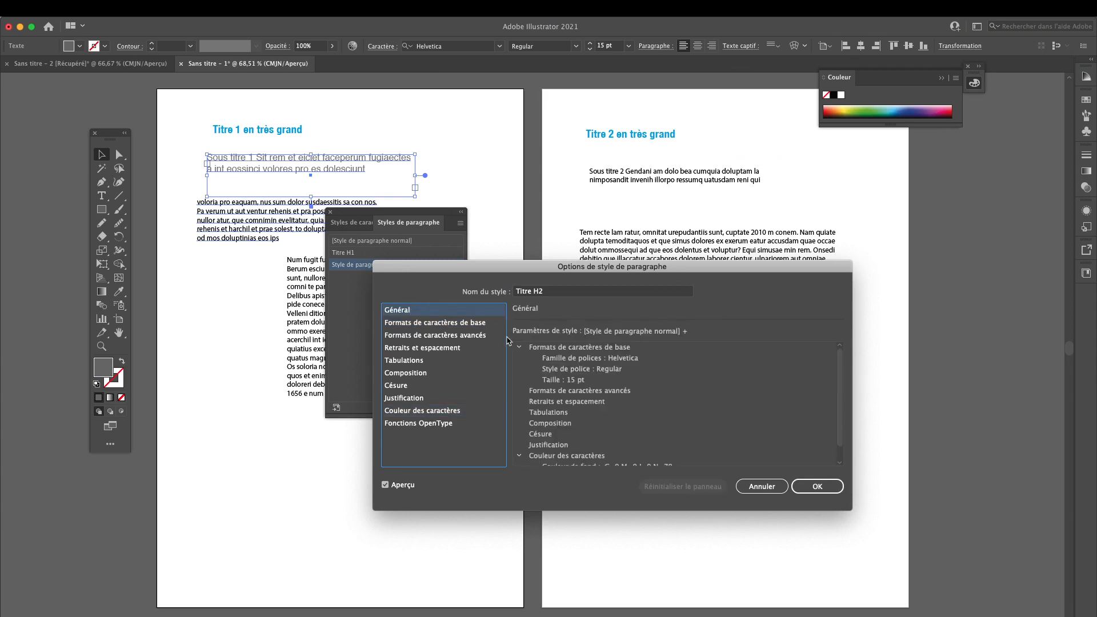
left_click(826, 485)
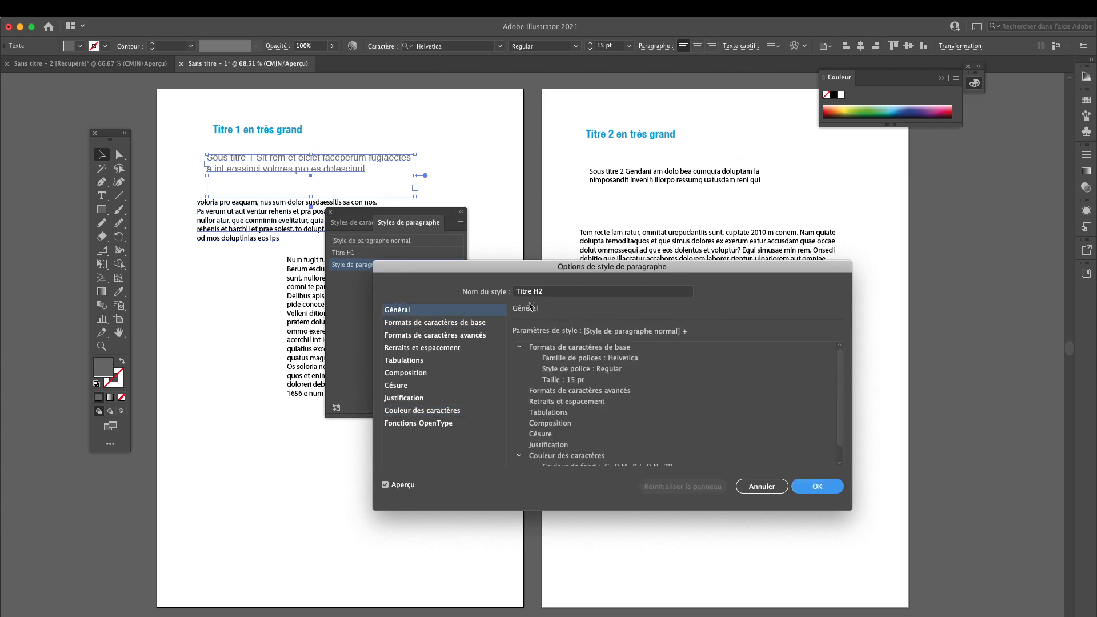
Apply the Titre H2 style to the Sous titre 2 frame and widen the frame to nearly the page's right edge
left_click(665, 181)
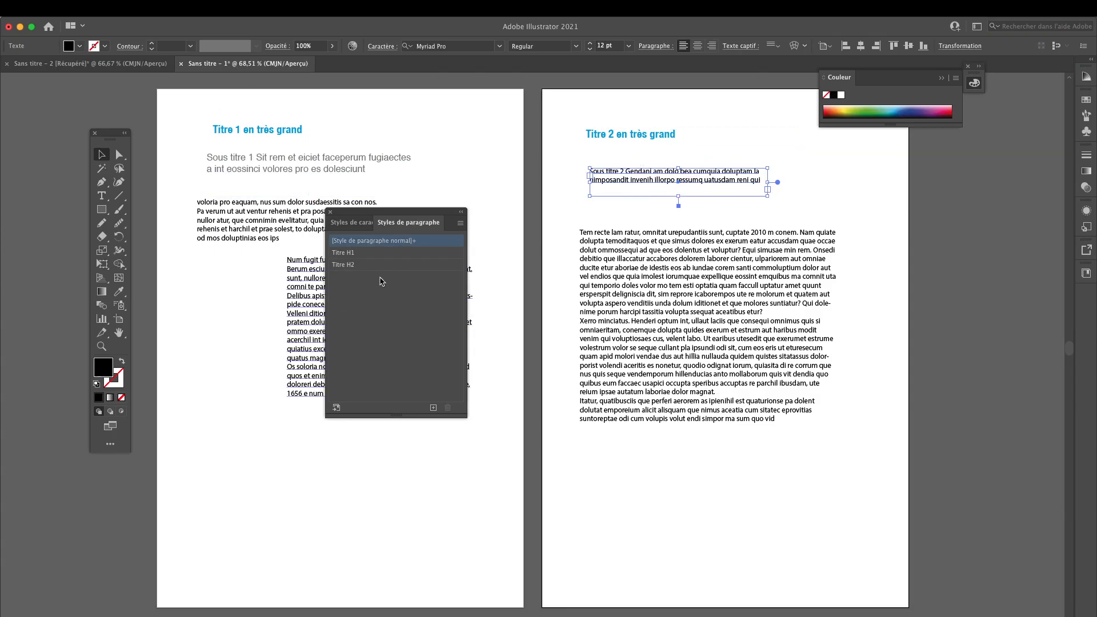
left_click(349, 266)
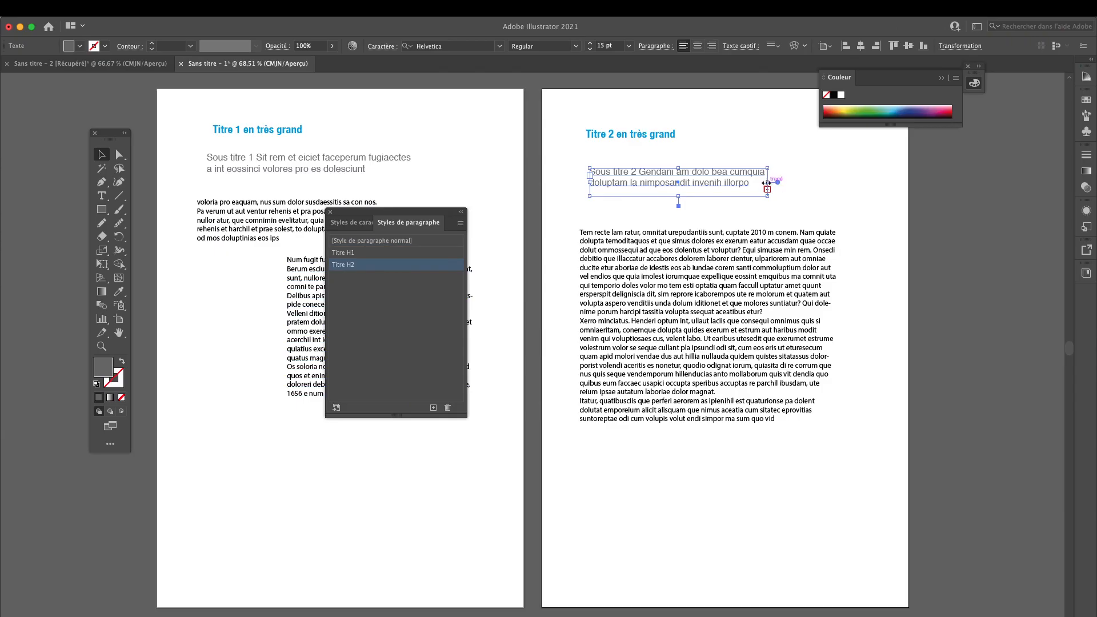
left_click_drag(767, 182, 859, 183)
left_click(879, 203)
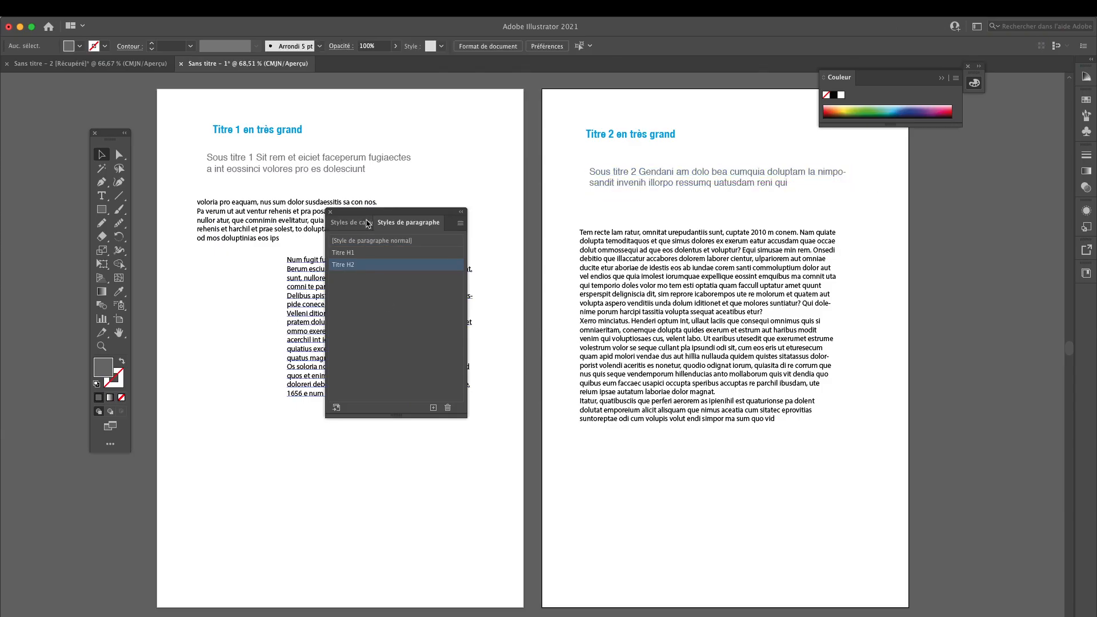
Move the styles list off the first page and set the whole first body text beneath Sous titre 1 to Helvetica Light
left_click_drag(394, 212, 670, 331)
left_click(248, 221)
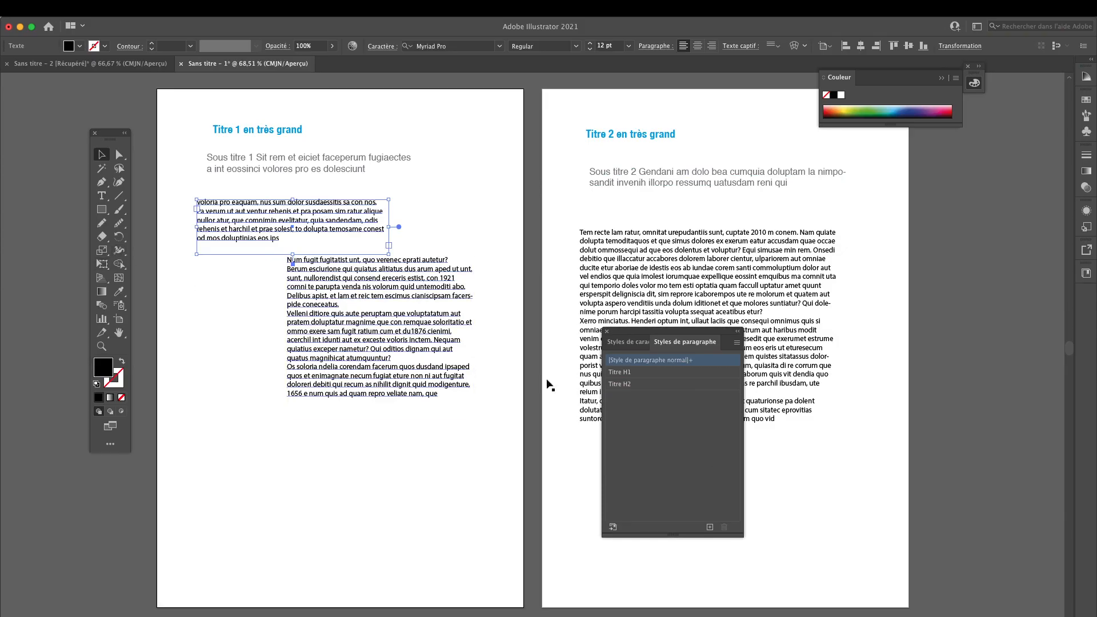
left_click(102, 195)
left_click(288, 243)
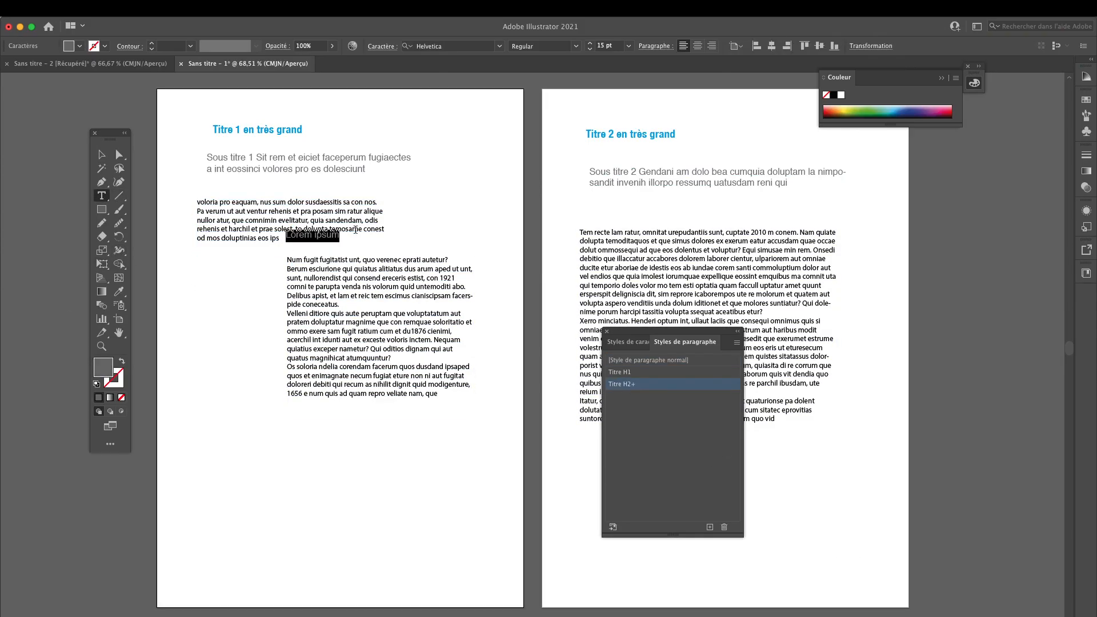
key("super+z")
left_click(276, 238)
key("super+a")
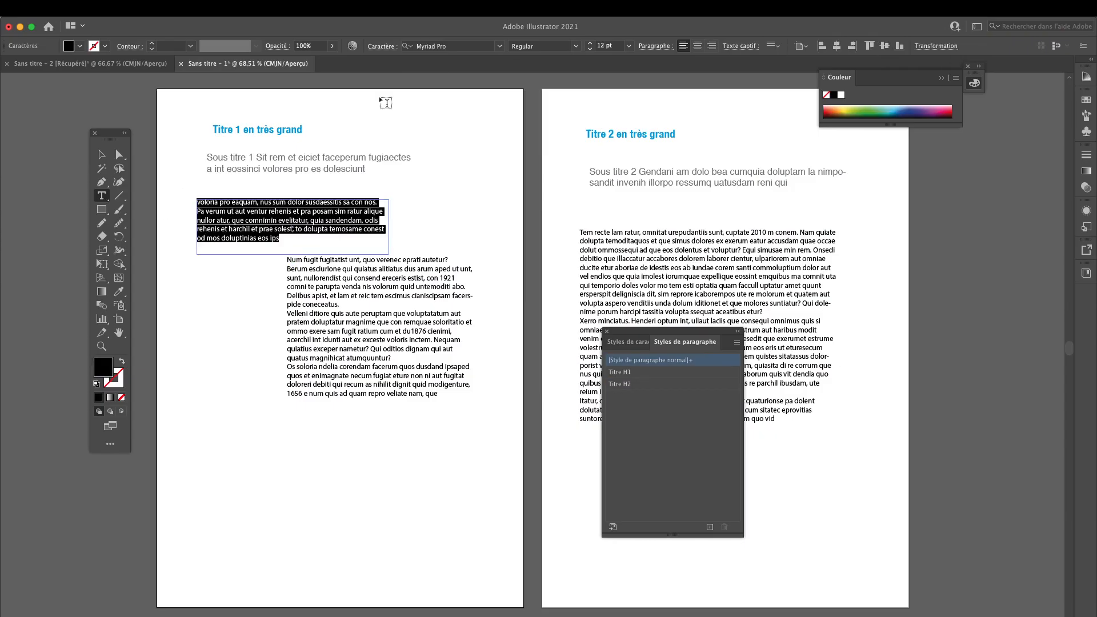
left_click(445, 45)
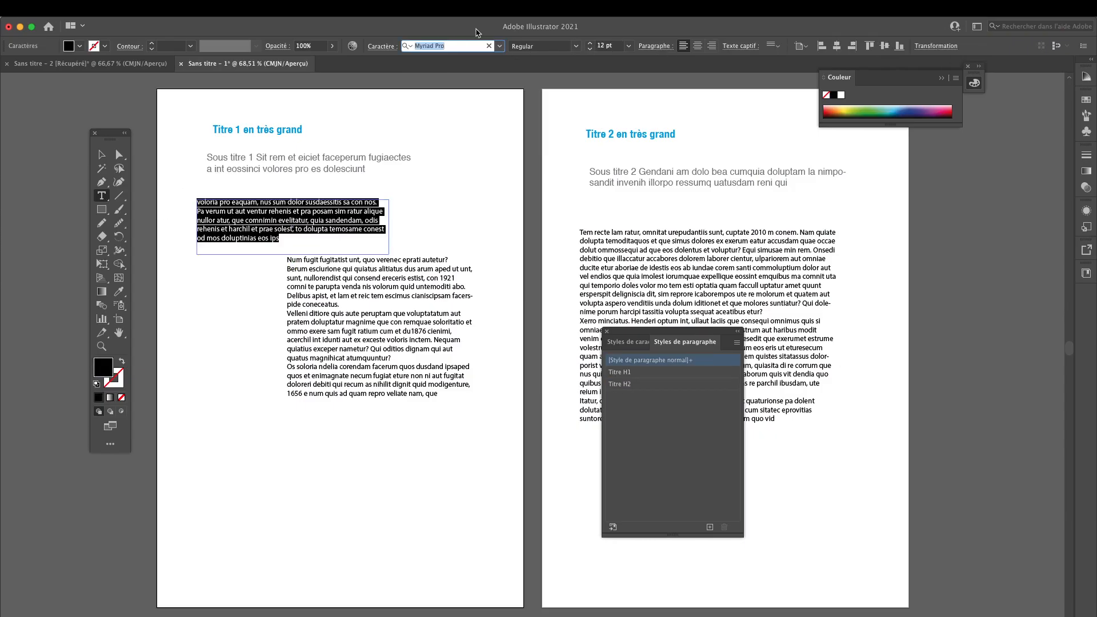
type("Helvetica Light")
key("Tab")
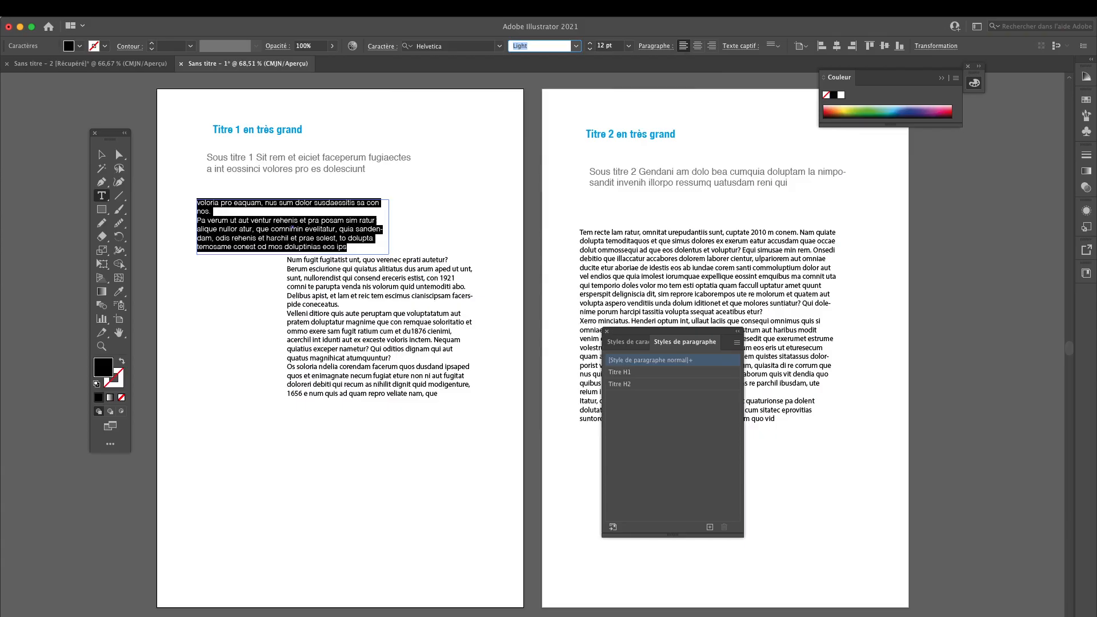
left_click(101, 155)
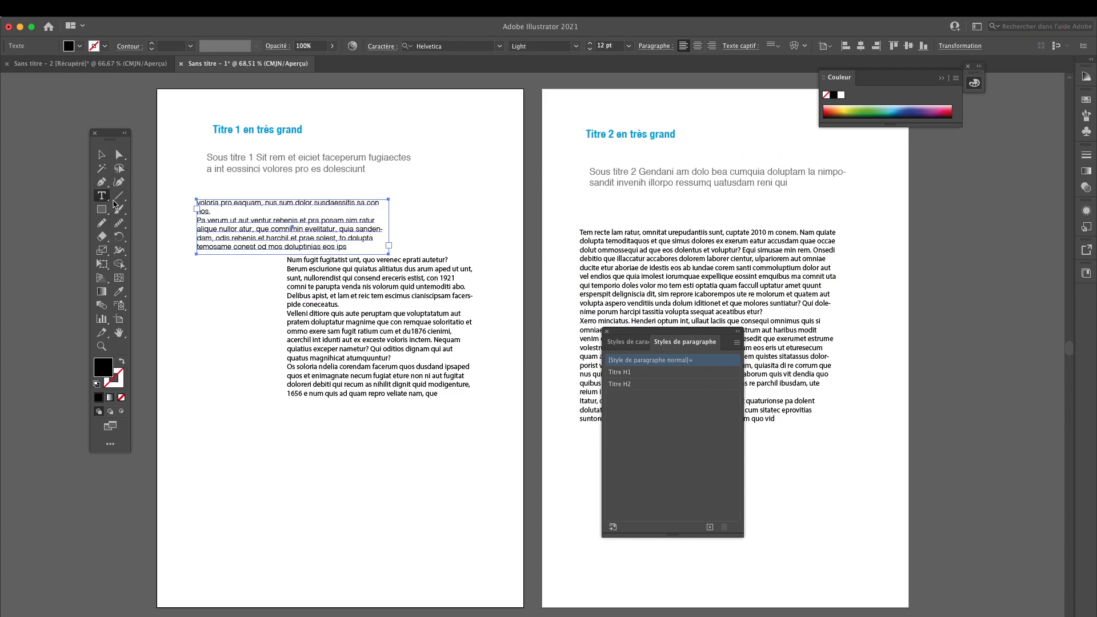
Create a new paragraph style from the first body text and name it corpus
left_click(709, 526)
left_click(710, 396)
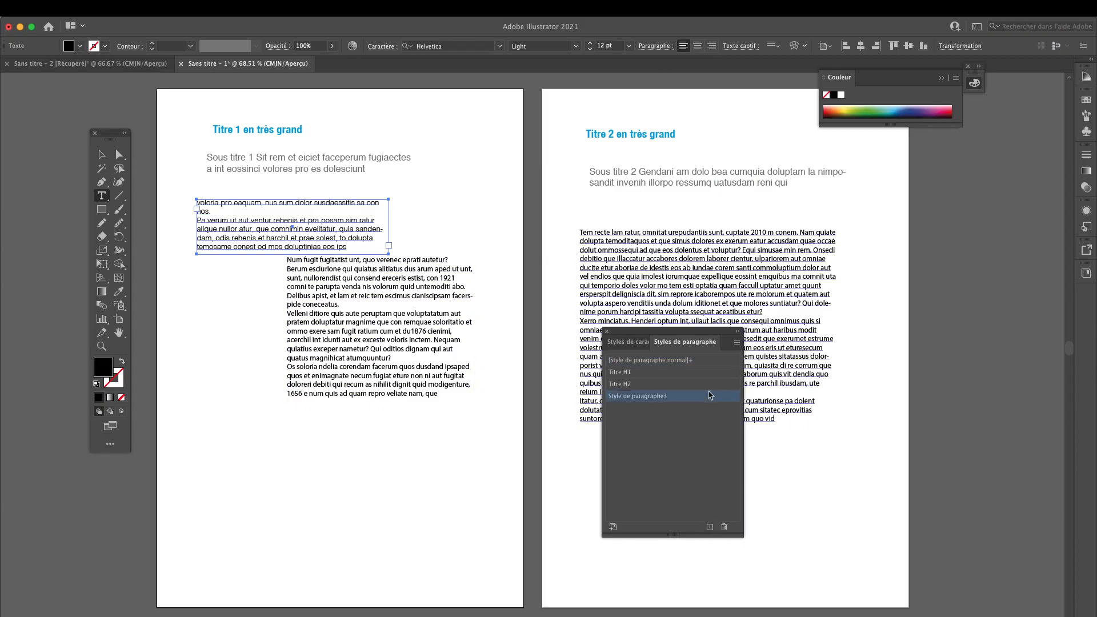
double_click(692, 398)
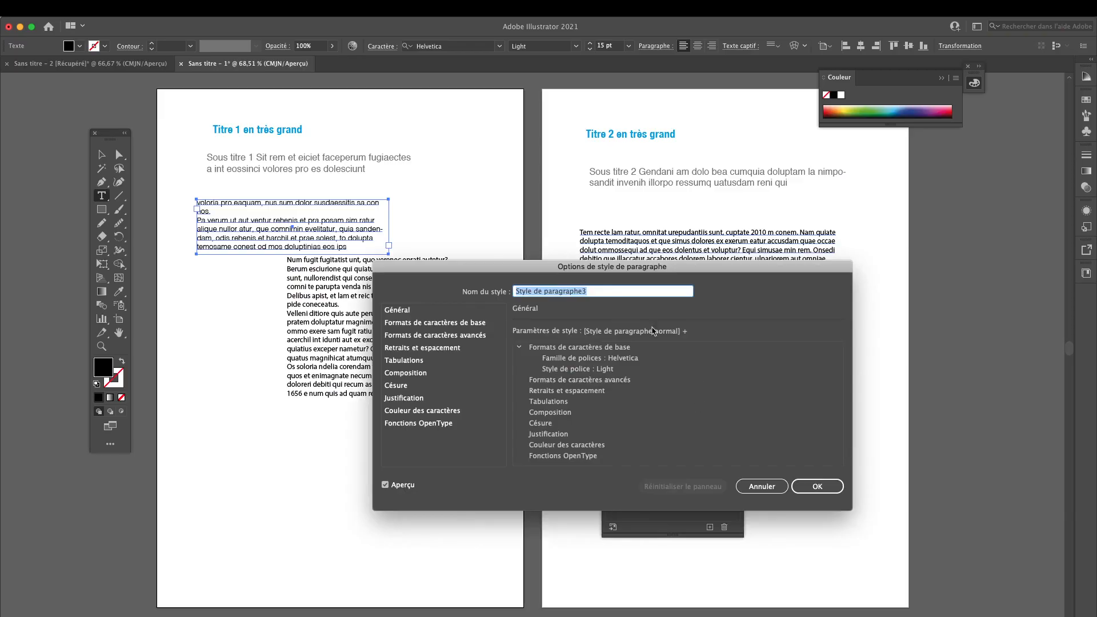
type("corpus")
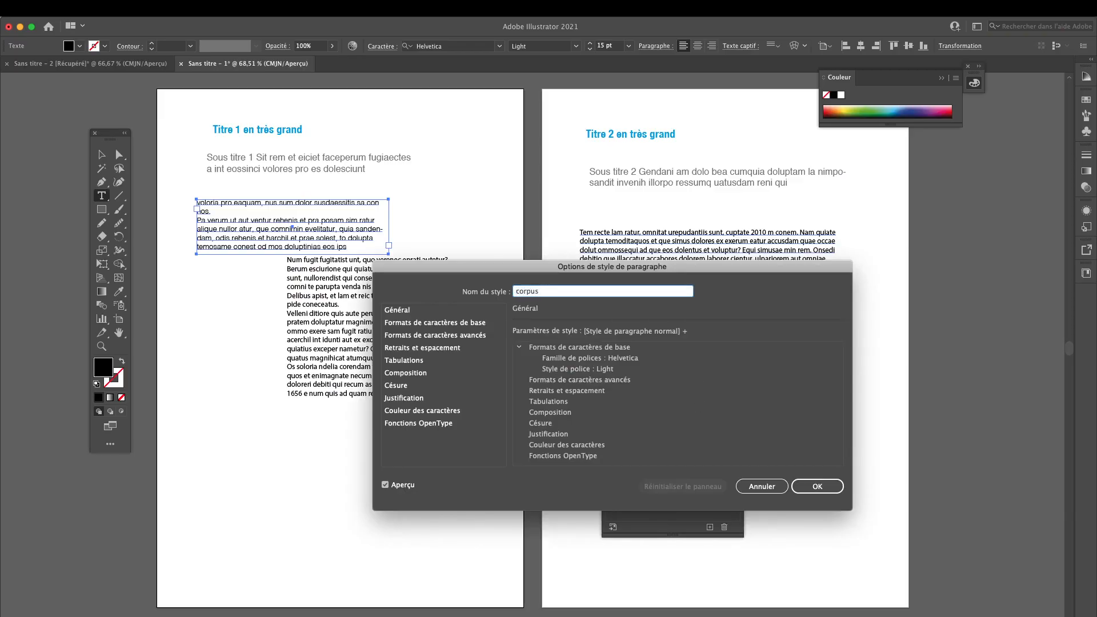
key("Tab")
Set the corpus style's font size to 12 pt in its basic character formats and confirm the style options
left_click(442, 323)
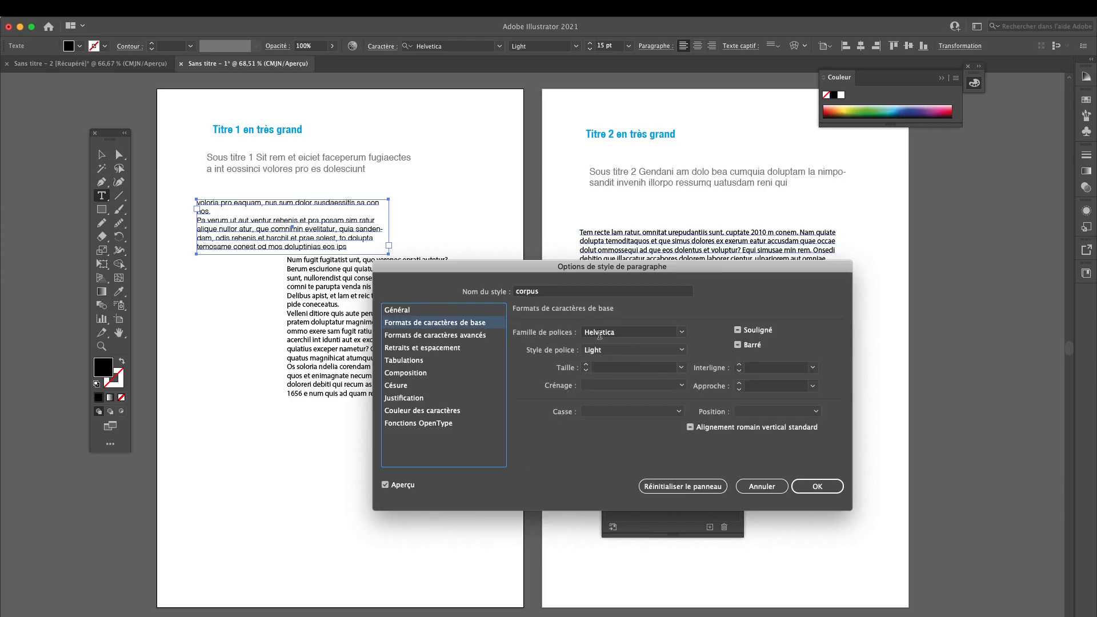
left_click(635, 370)
left_click(681, 367)
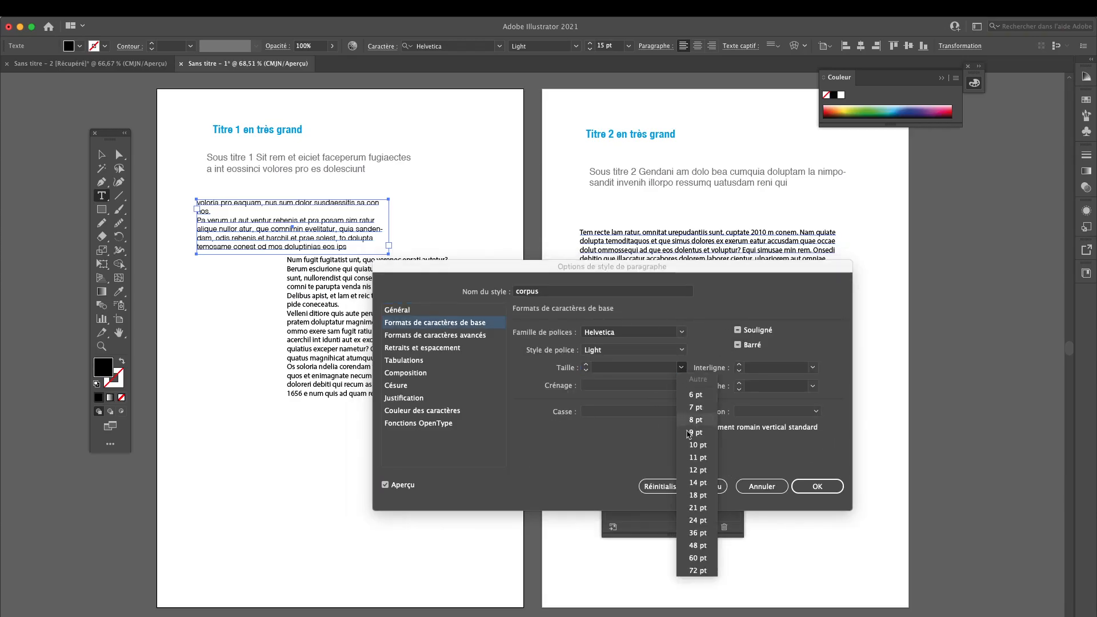
left_click(697, 470)
left_click(822, 486)
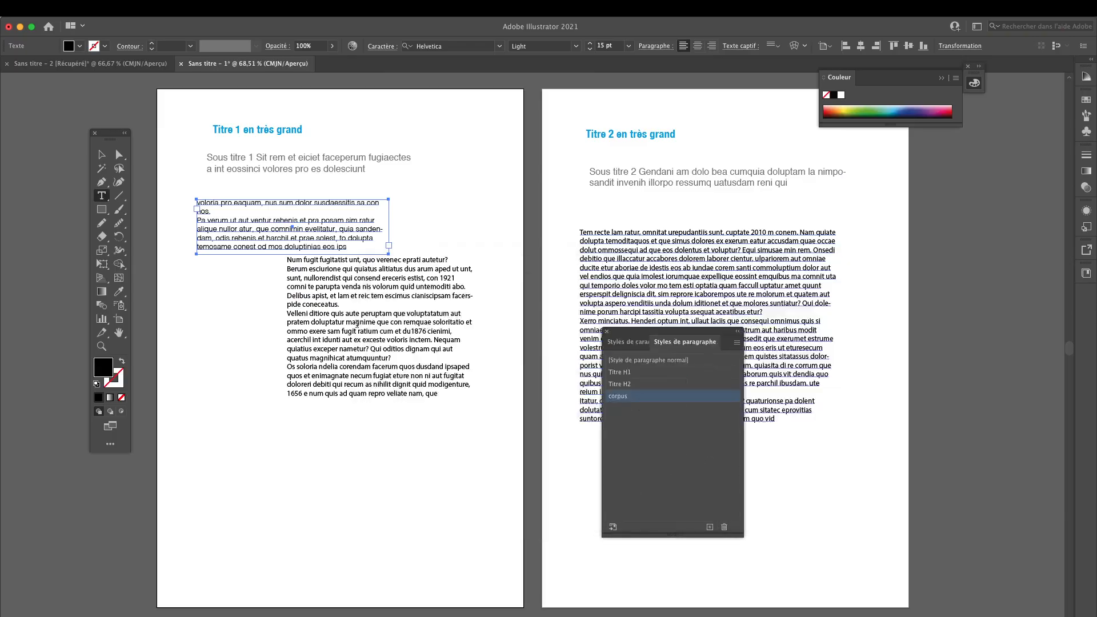
Move the first body frame slightly up and right, and apply the corpus style to the other body frames on both pages
left_click(101, 154)
mouse_move(262, 233)
left_mouse_down()
mouse_move(279, 222)
mouse_move(271, 224)
left_mouse_up()
left_click(370, 309)
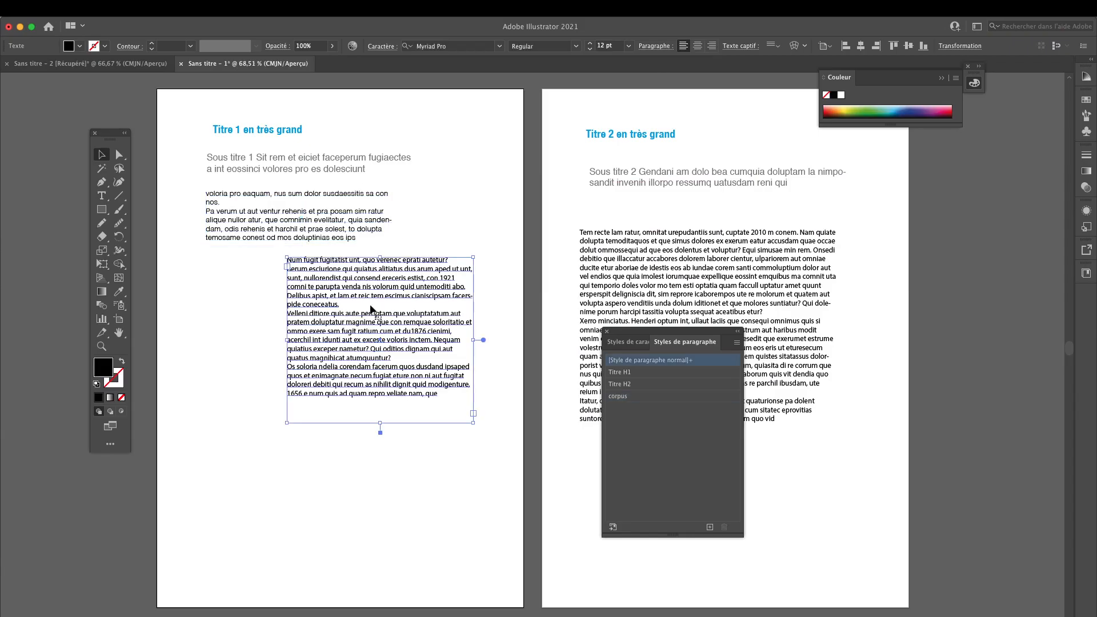
left_click(654, 404)
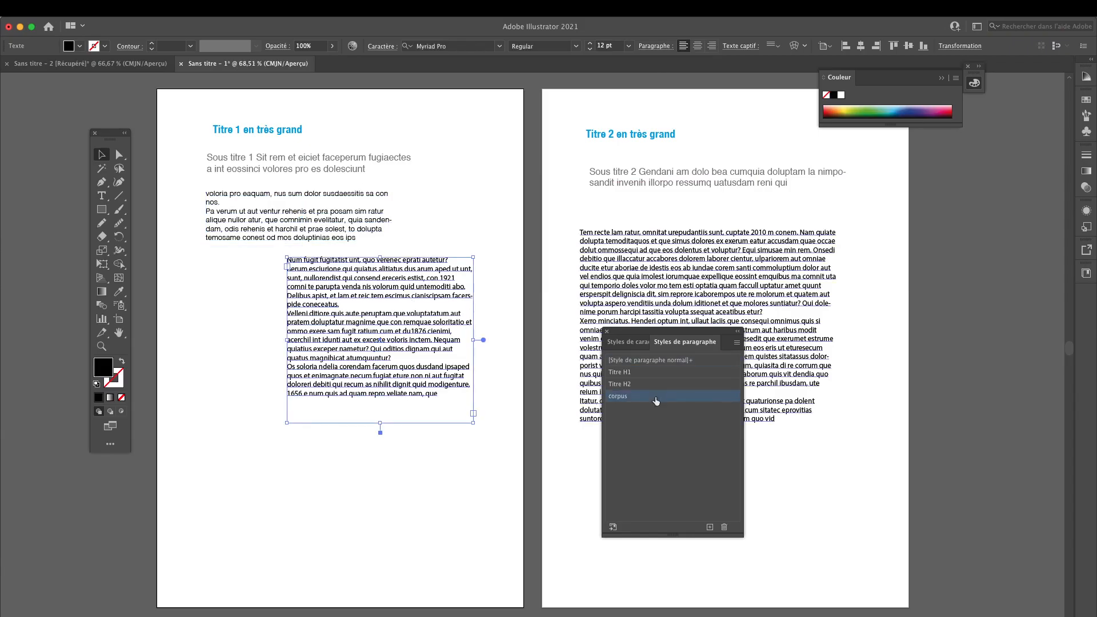
left_click(689, 252)
left_click(625, 397)
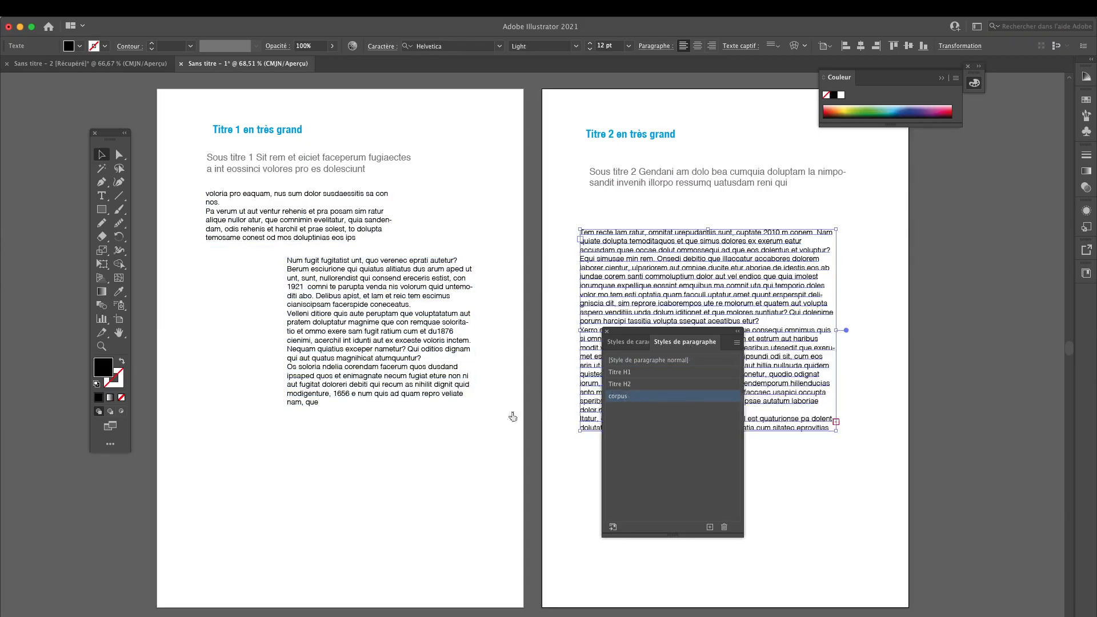
Separate the paragraph and character style lists, move both clear of the text, and extend the second page's body frame downward
left_click_drag(651, 337, 883, 411)
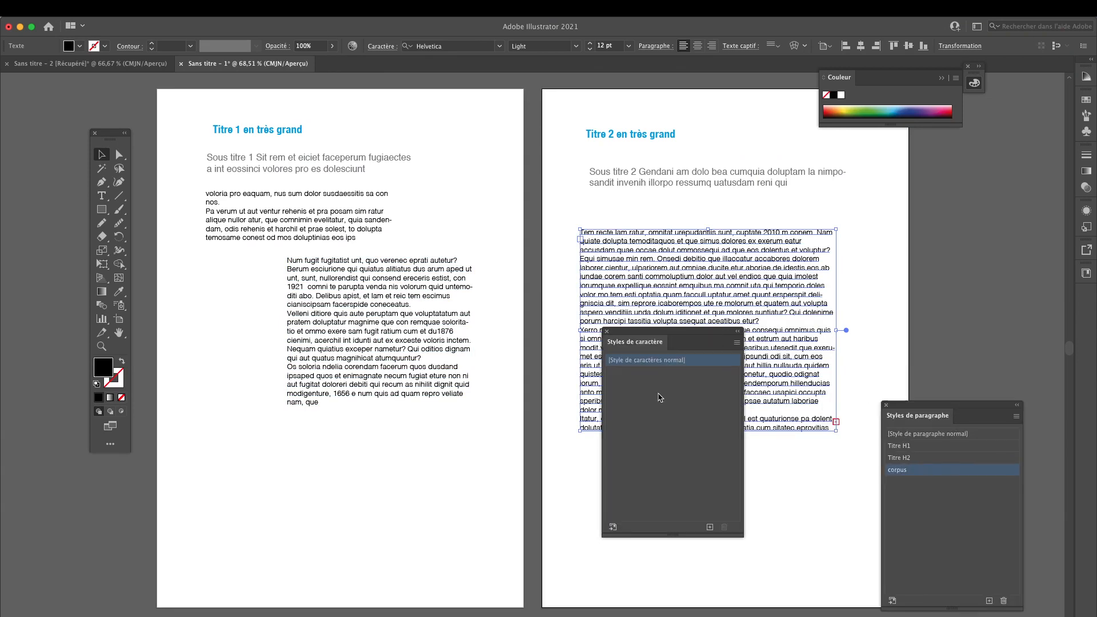
left_click_drag(652, 336, 394, 451)
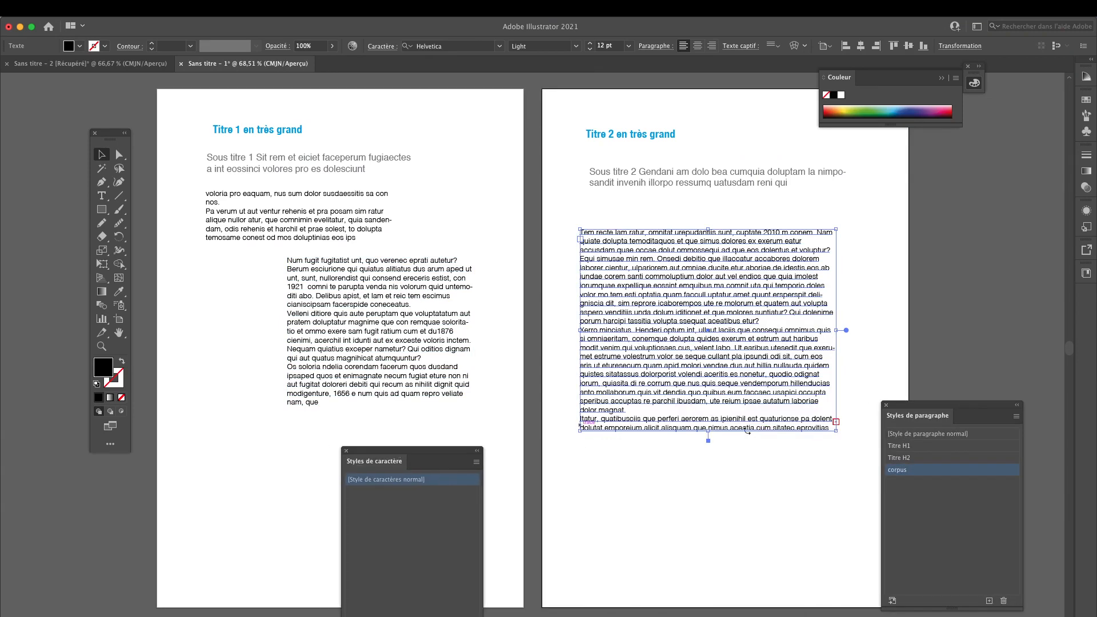
left_click_drag(704, 435, 707, 498)
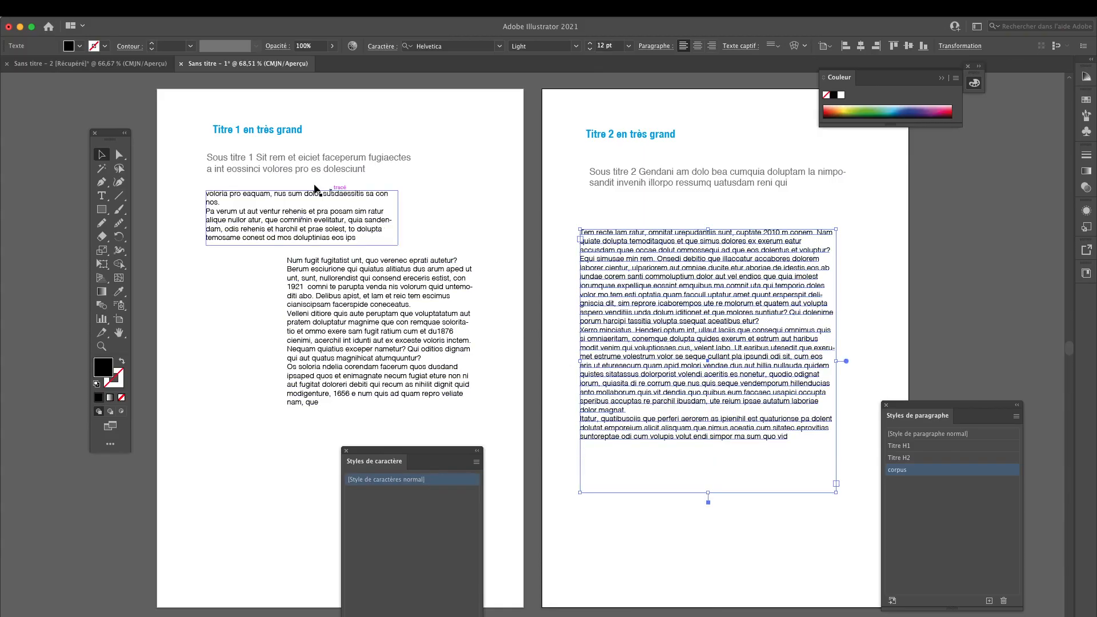
Shift both headings and the Sous titre 1 frame upward, and align the lower body frame beneath the first one, widening it
mouse_move(248, 132)
left_mouse_down()
mouse_move(221, 118)
mouse_move(228, 127)
left_mouse_up()
left_click_drag(648, 134, 642, 124)
left_click_drag(256, 161, 247, 153)
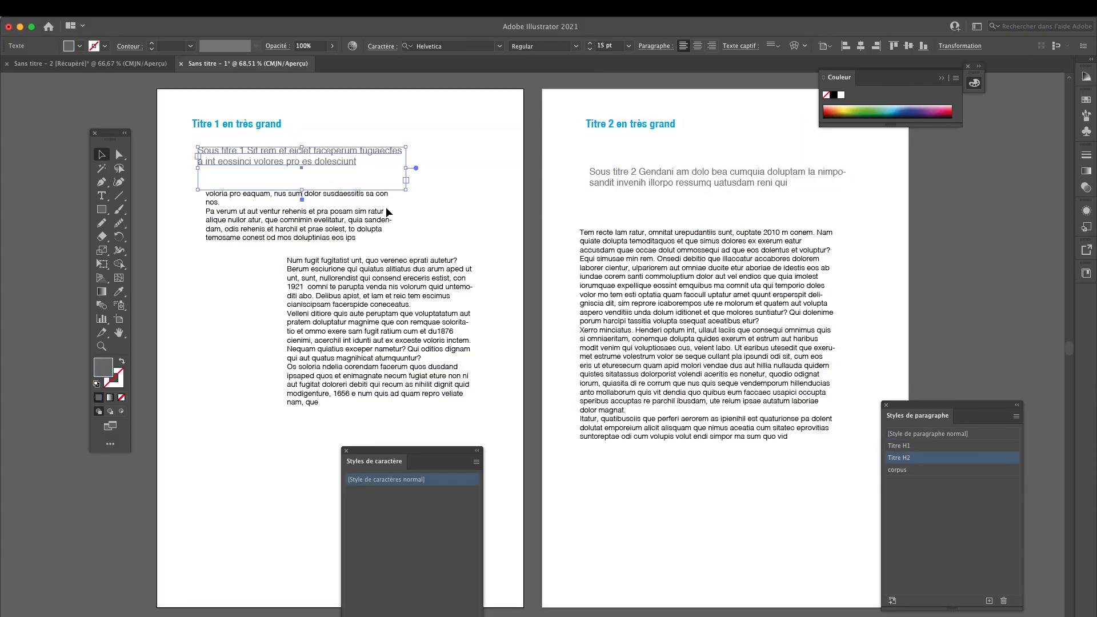
left_click_drag(380, 324, 318, 341)
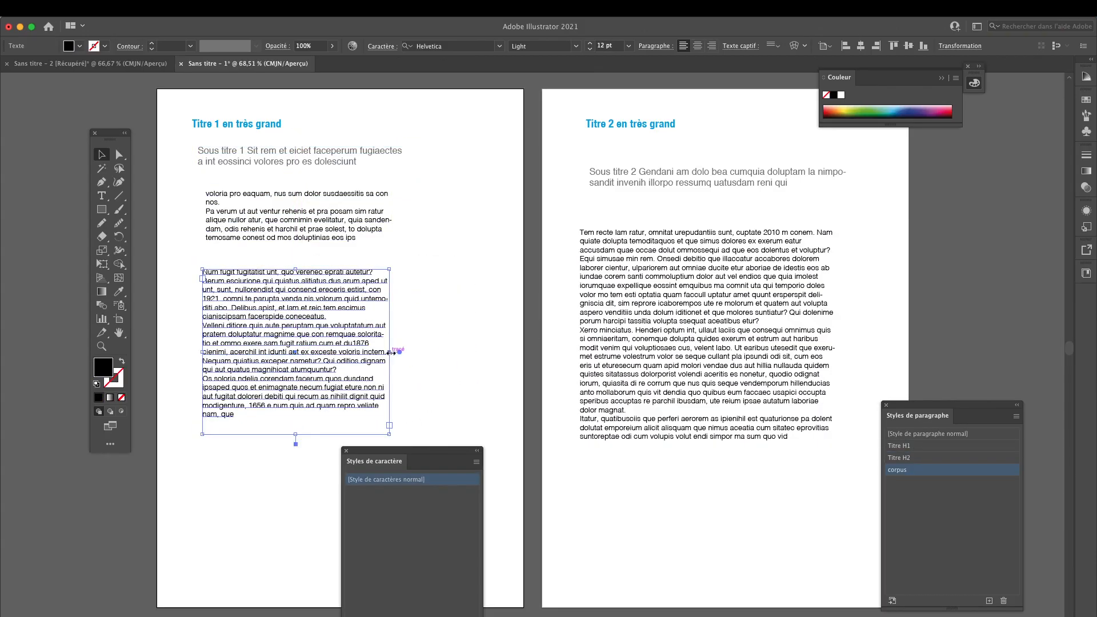
left_click_drag(391, 352, 513, 352)
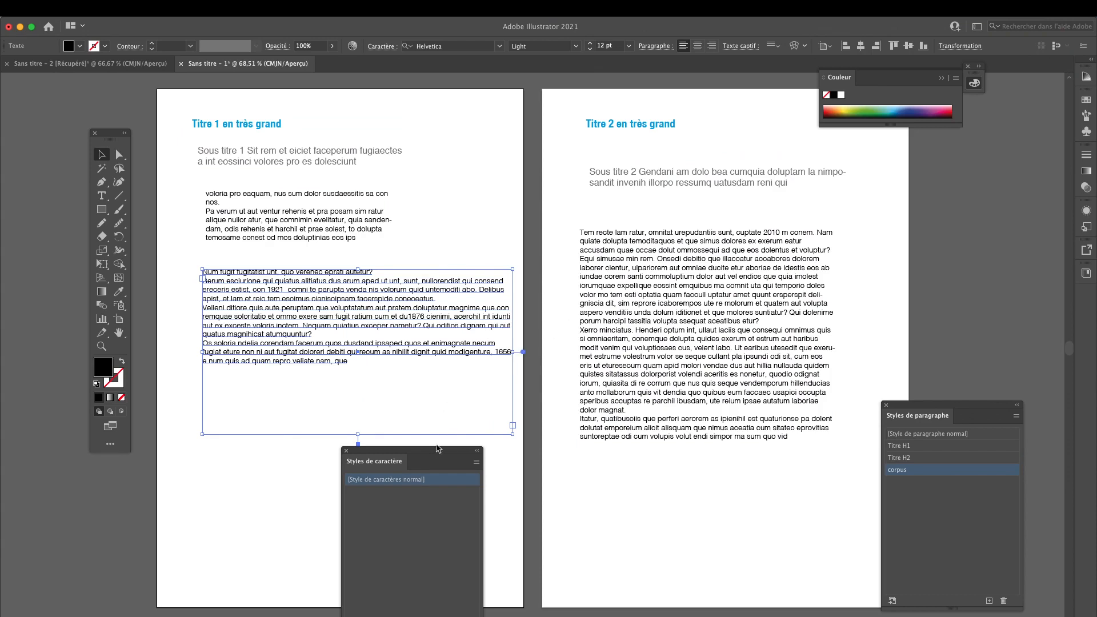
Open the Titre H1 style options, cancel them, undo the style's application to the lower body frame, and deselect it
left_click_drag(988, 407, 884, 271)
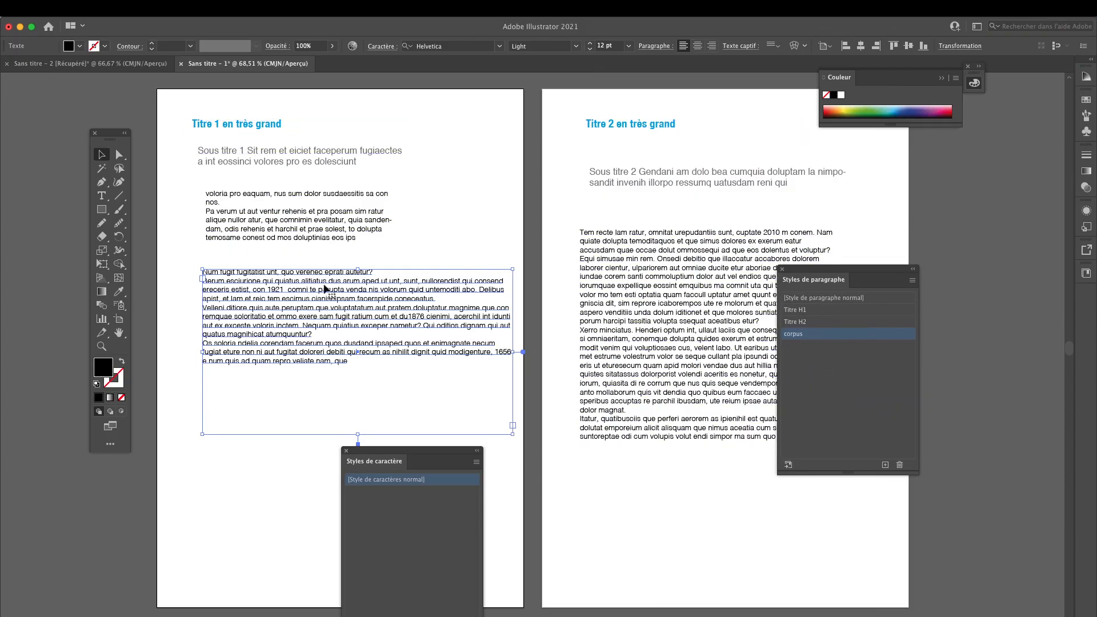
left_click(837, 310)
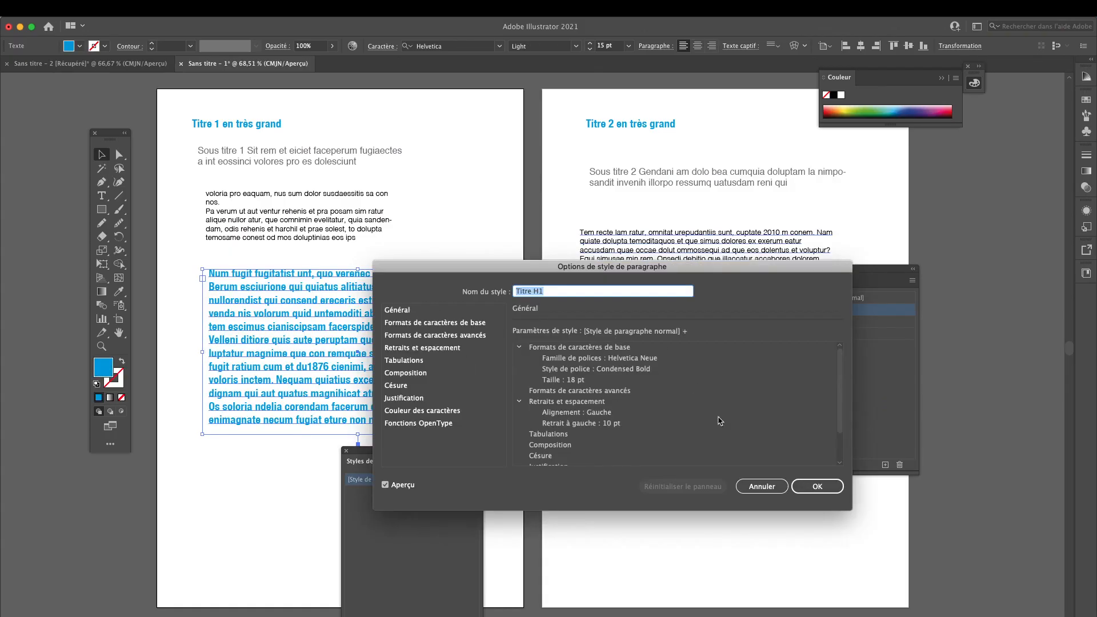
key("Escape")
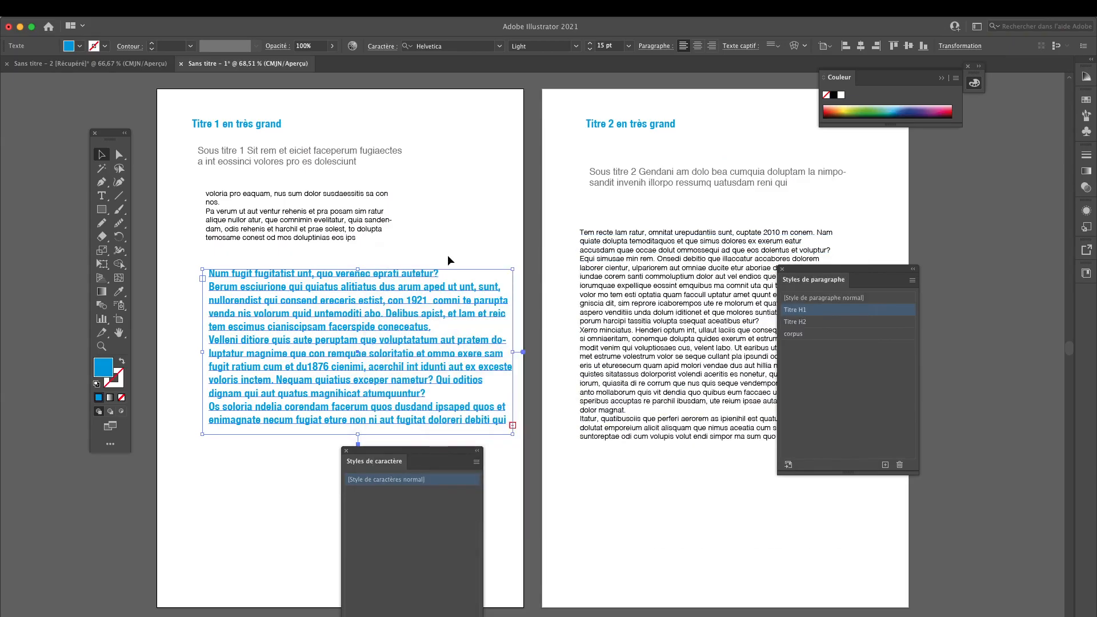
key("super+z")
left_click(530, 224)
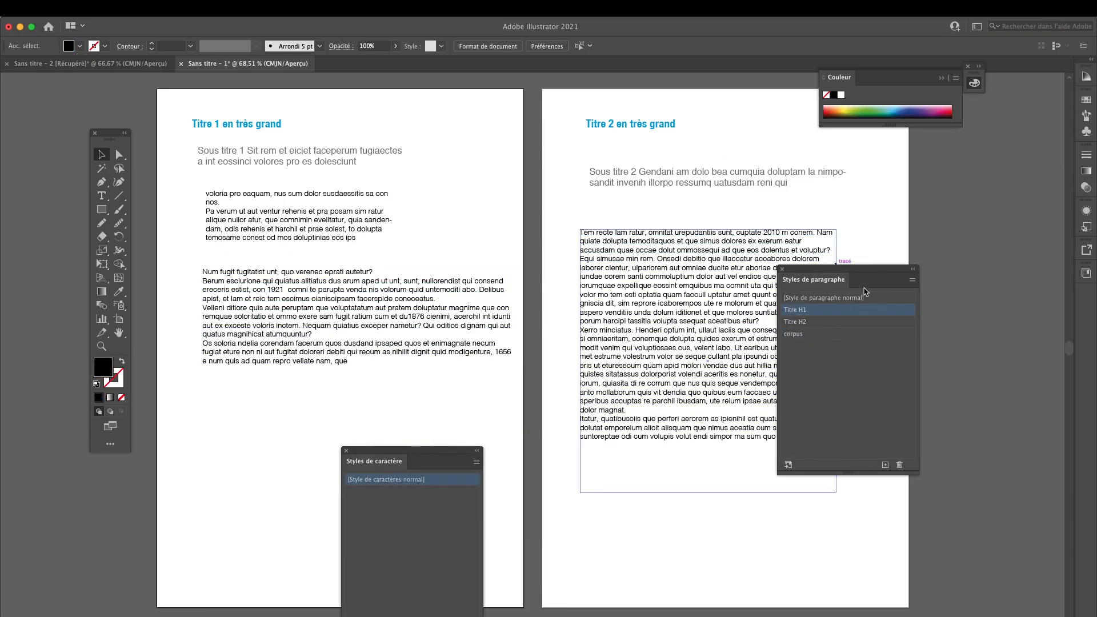
Set the character colour of the Titre H1 paragraph style to Rouge CMJN
double_click(818, 314)
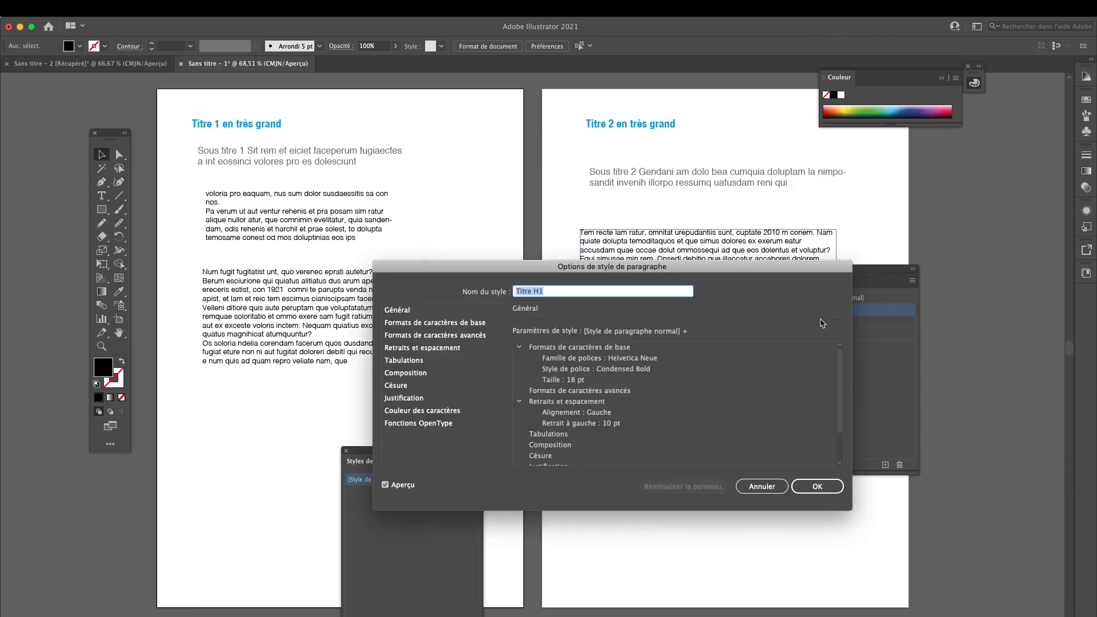
left_click(433, 414)
left_click(585, 376)
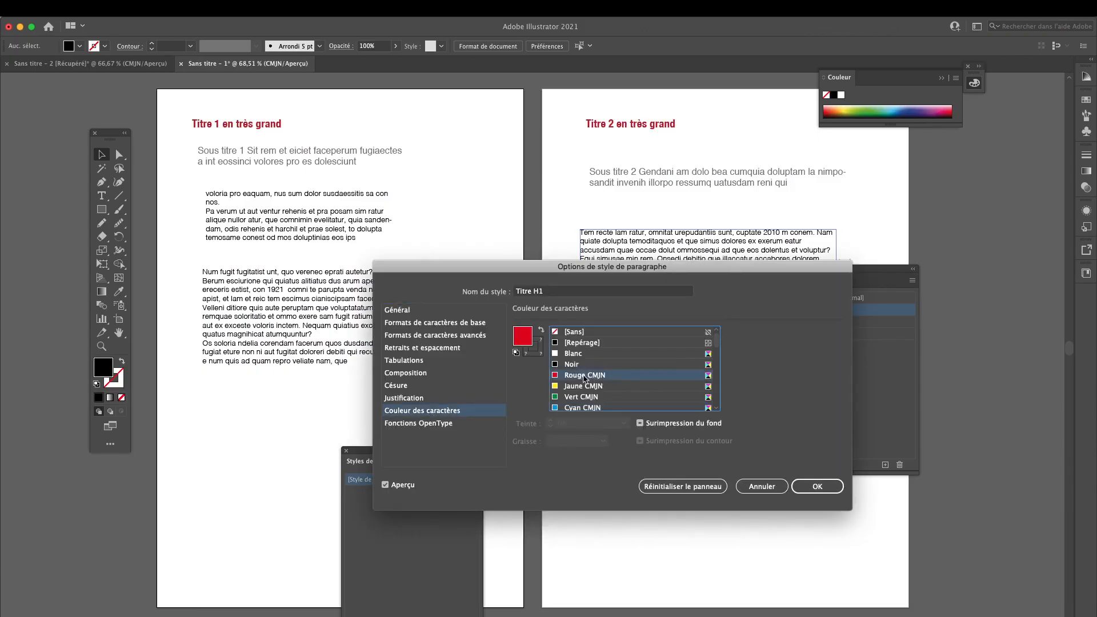
left_click(817, 486)
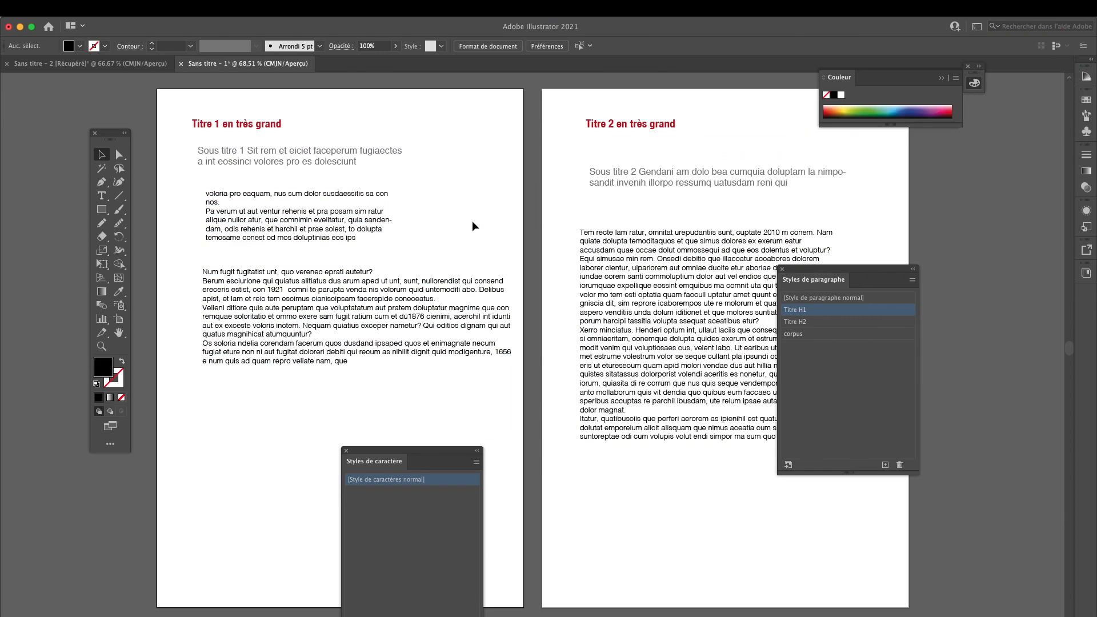
Set the font size of the corpus paragraph style to 10 pt
left_click(700, 284)
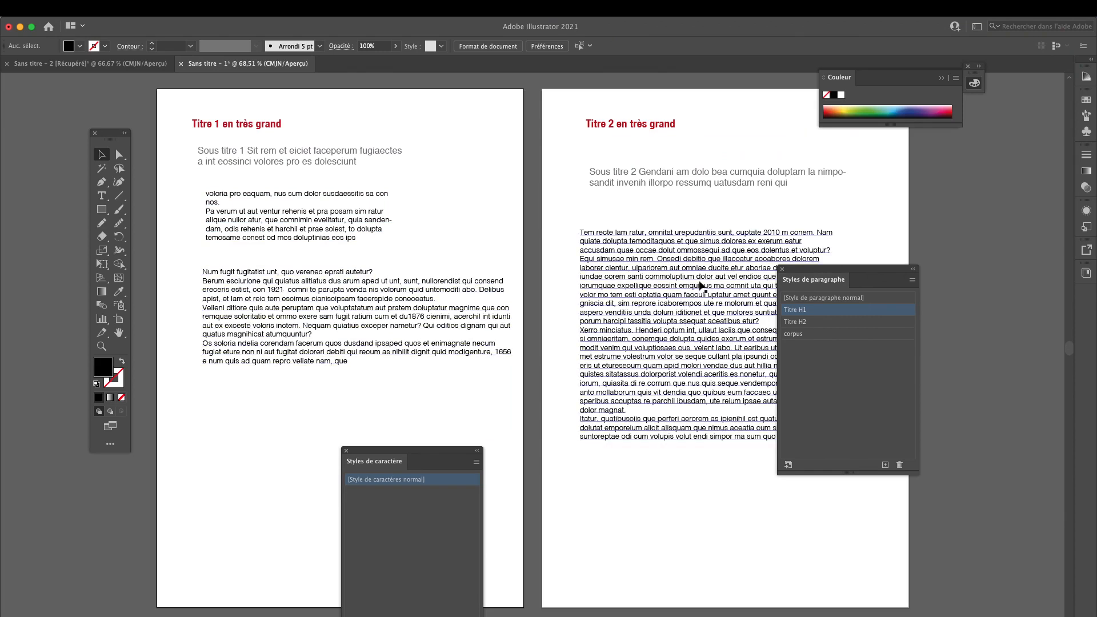
left_click(828, 335)
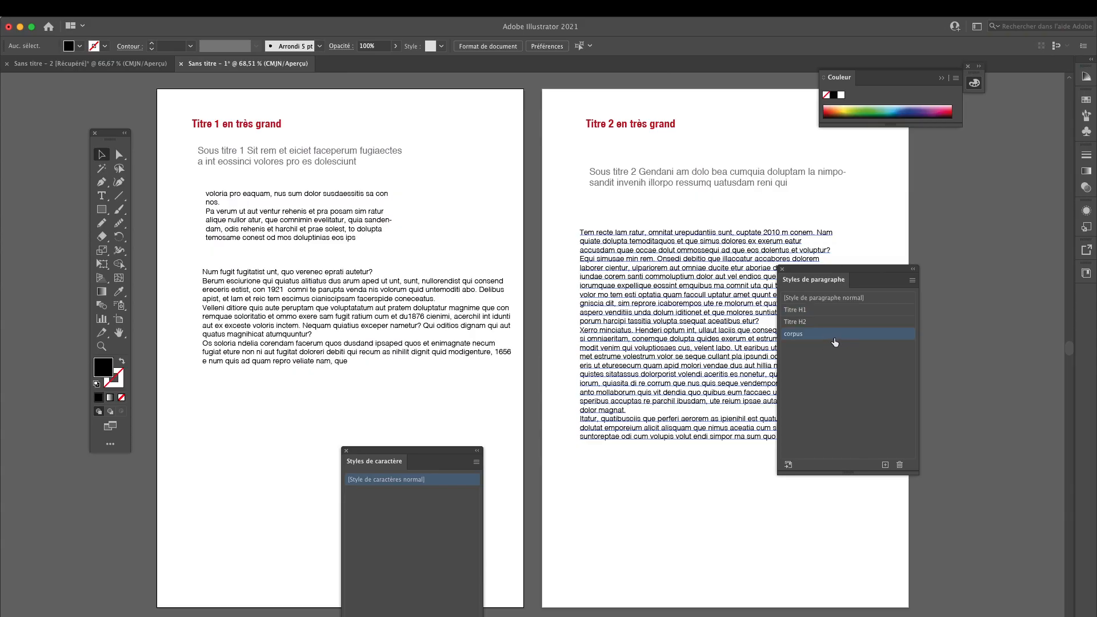
double_click(837, 336)
left_click(500, 324)
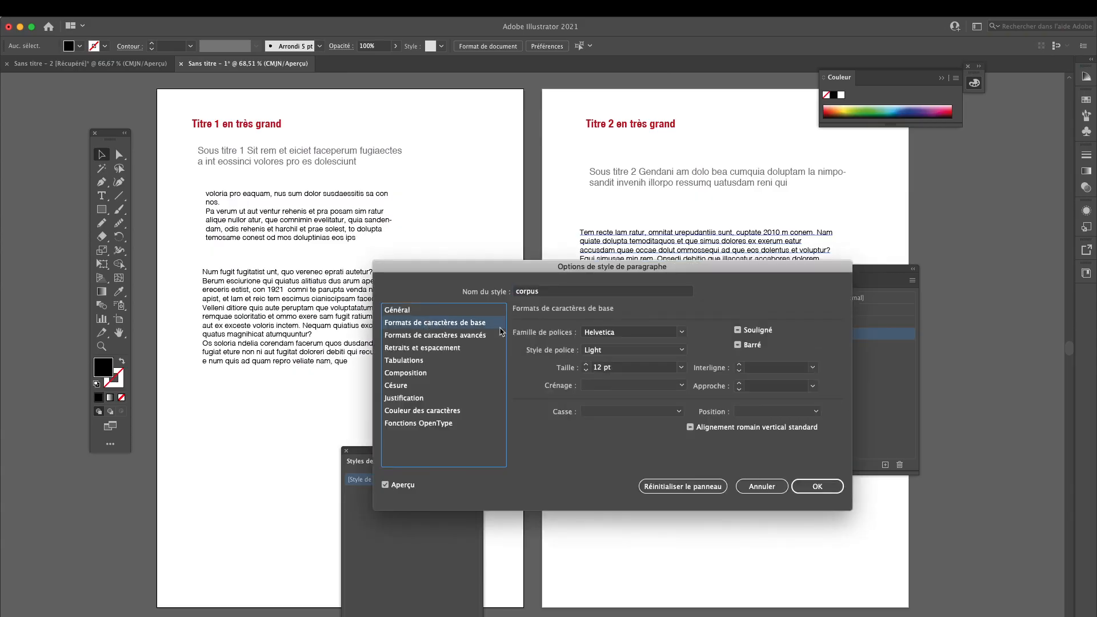
left_click(586, 370)
left_click(585, 371)
left_click(828, 487)
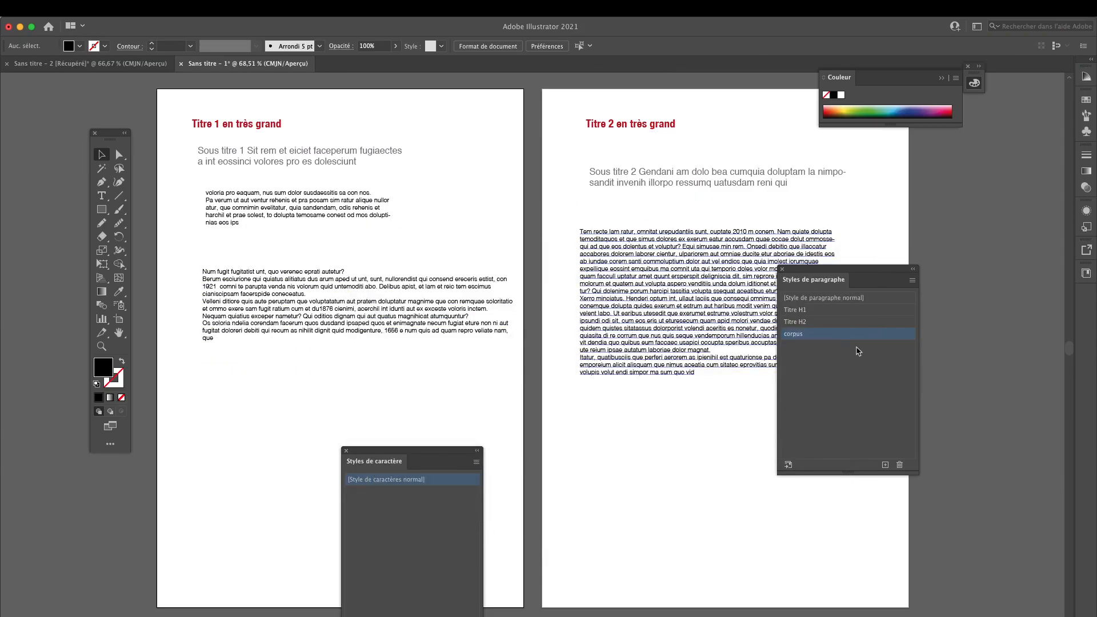
Set the leading of the corpus paragraph style to 21 pt
double_click(856, 339)
left_click(445, 323)
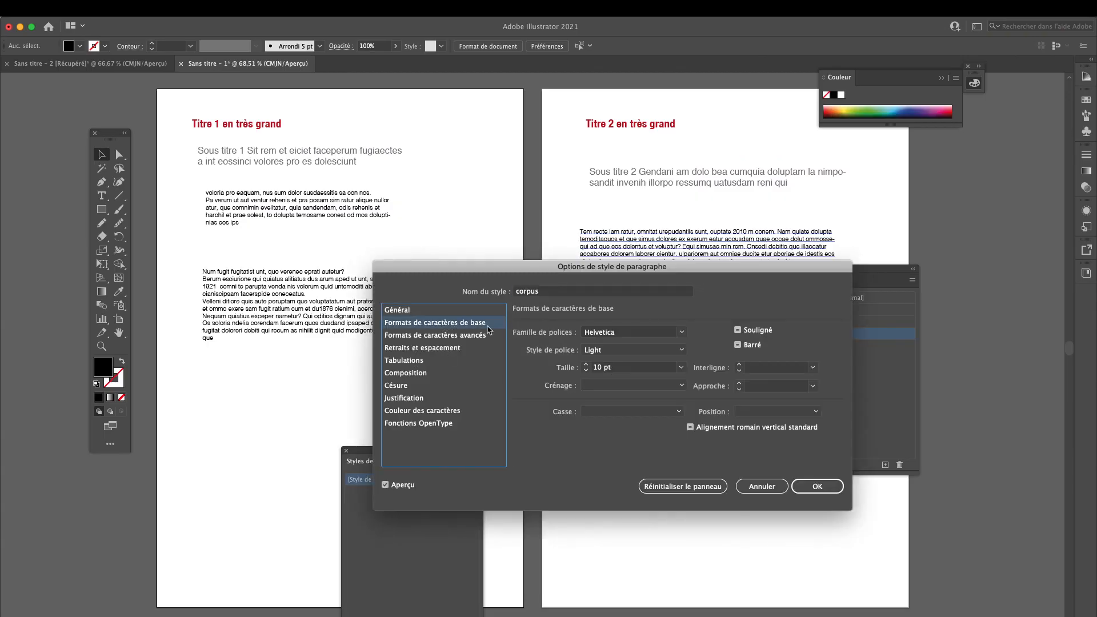
left_click(813, 368)
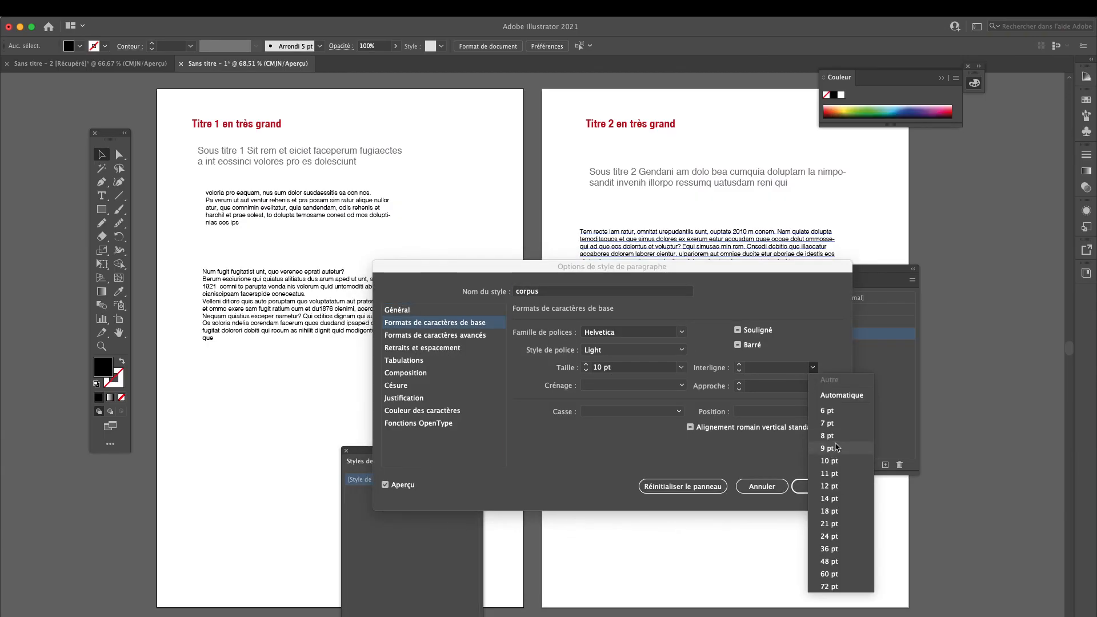
left_click(841, 395)
double_click(768, 367)
type("2")
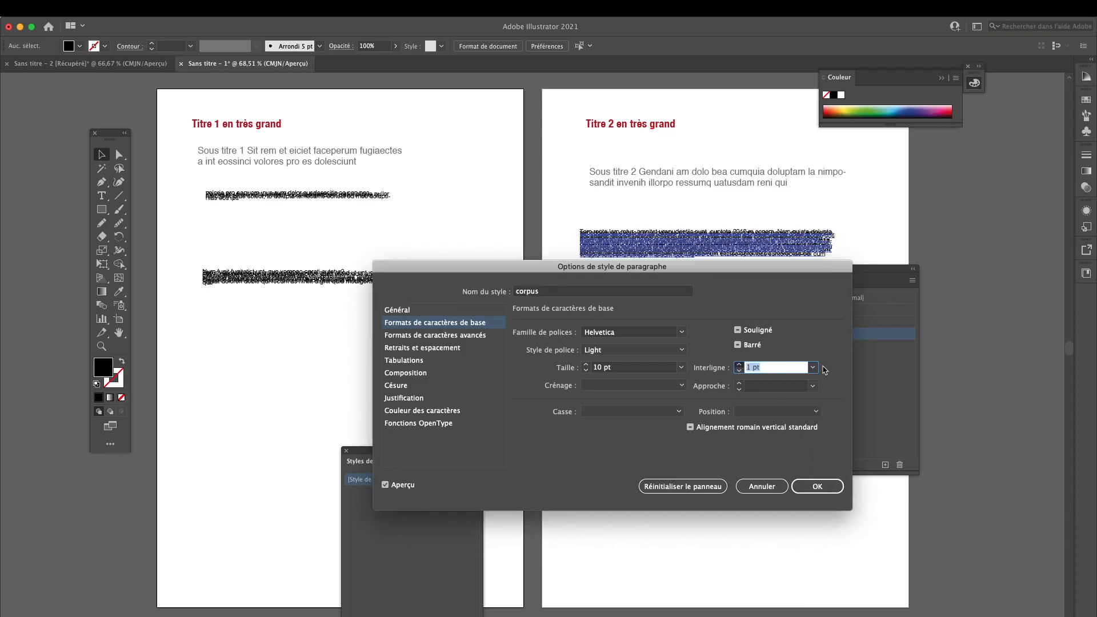
left_click(738, 365)
left_click(738, 365)
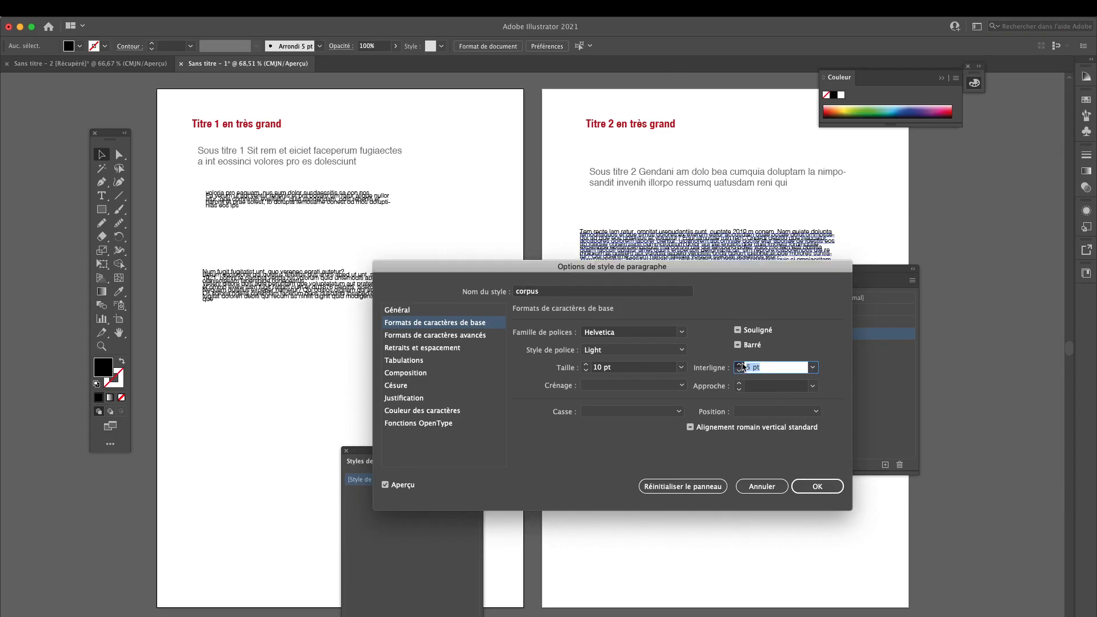
left_click(738, 365)
left_click(738, 365)
left_click(738, 365)
left_click(738, 364)
left_click(739, 364)
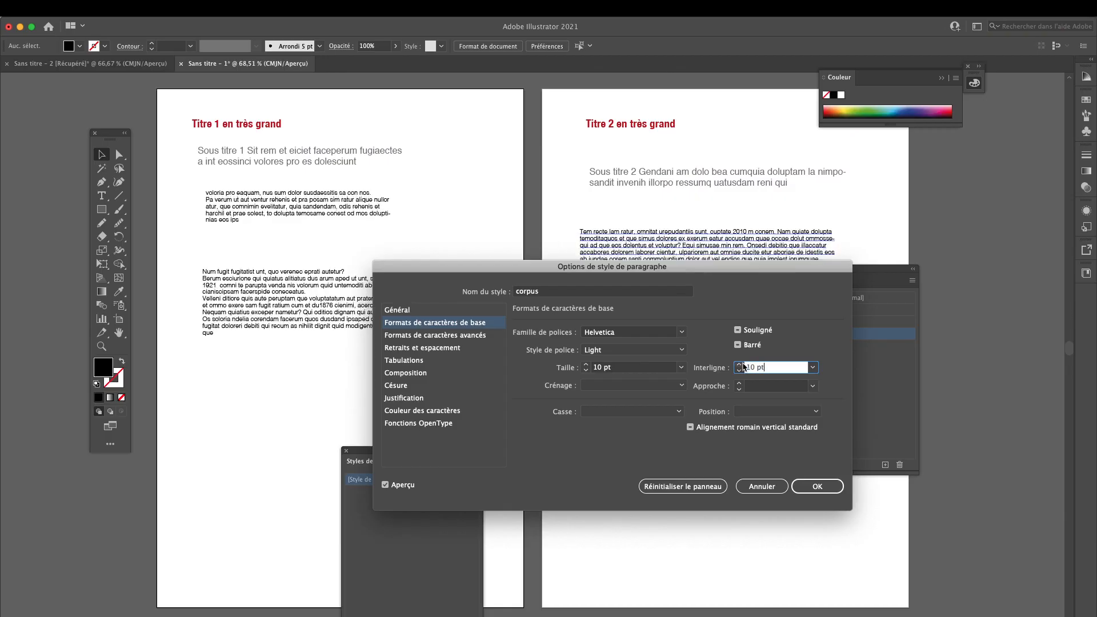
left_click(738, 364)
left_click(739, 365)
left_click(739, 365)
left_click(738, 365)
left_click(738, 364)
left_click(738, 365)
left_click(738, 364)
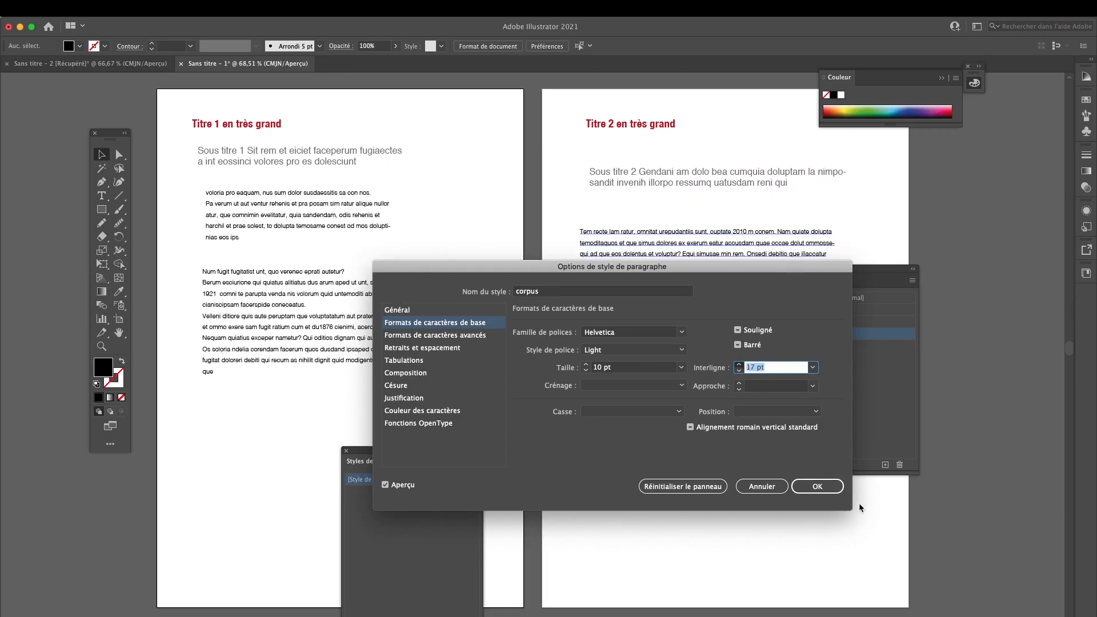
left_click(739, 364)
left_click(739, 364)
left_click(738, 364)
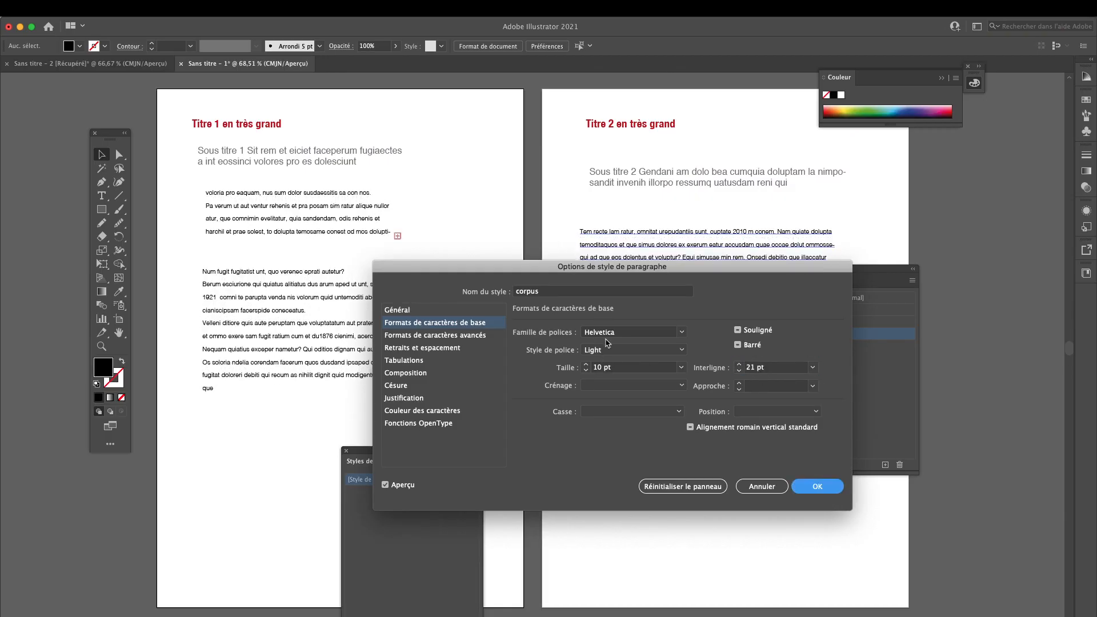
key("Return")
Extend the first page's upper body frame downward and widen it to the right so its overset text fits
left_click(141, 231)
left_click(277, 232)
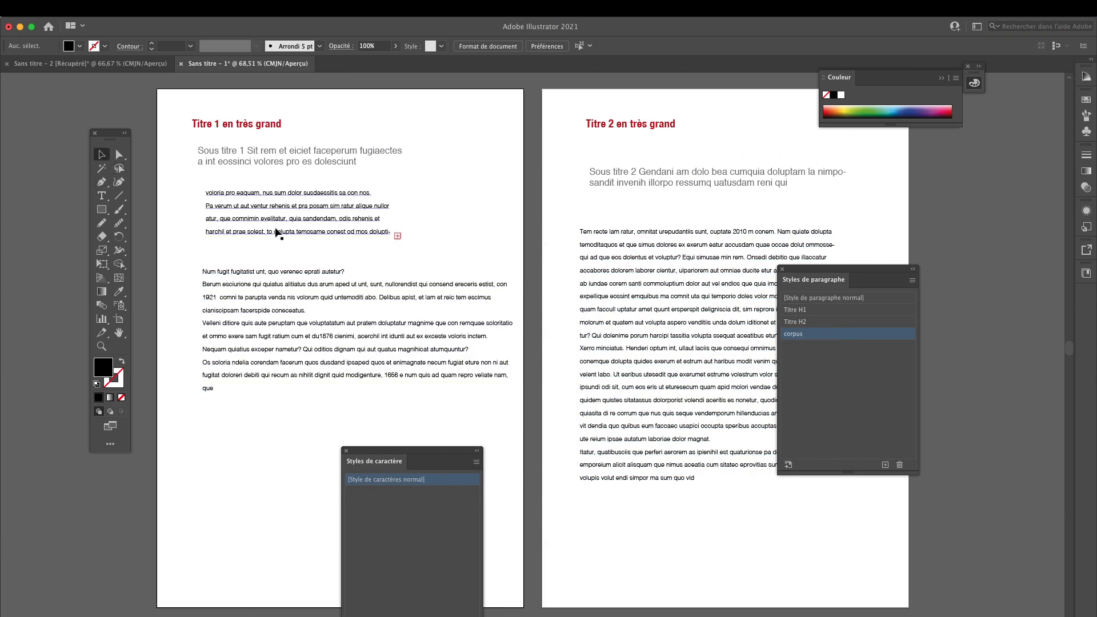
left_click(277, 233)
left_click_drag(303, 245, 303, 262)
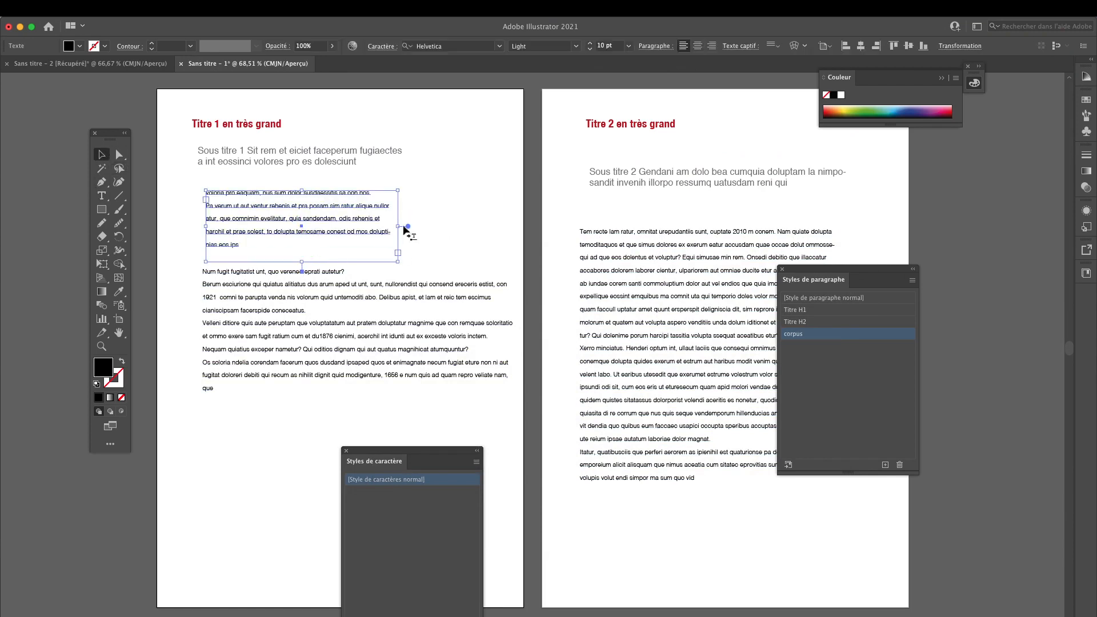
left_click_drag(397, 226, 459, 226)
left_click(274, 442)
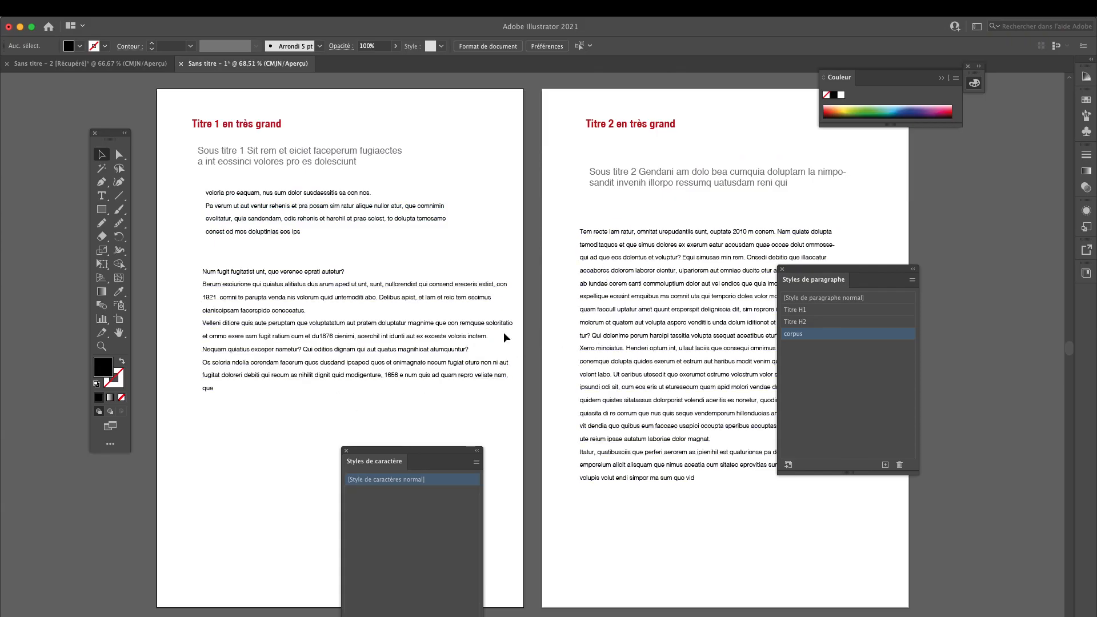
Move the second page's body frame right and slightly up, and shift the character style list slightly up and left
left_click_drag(409, 396, 369, 390)
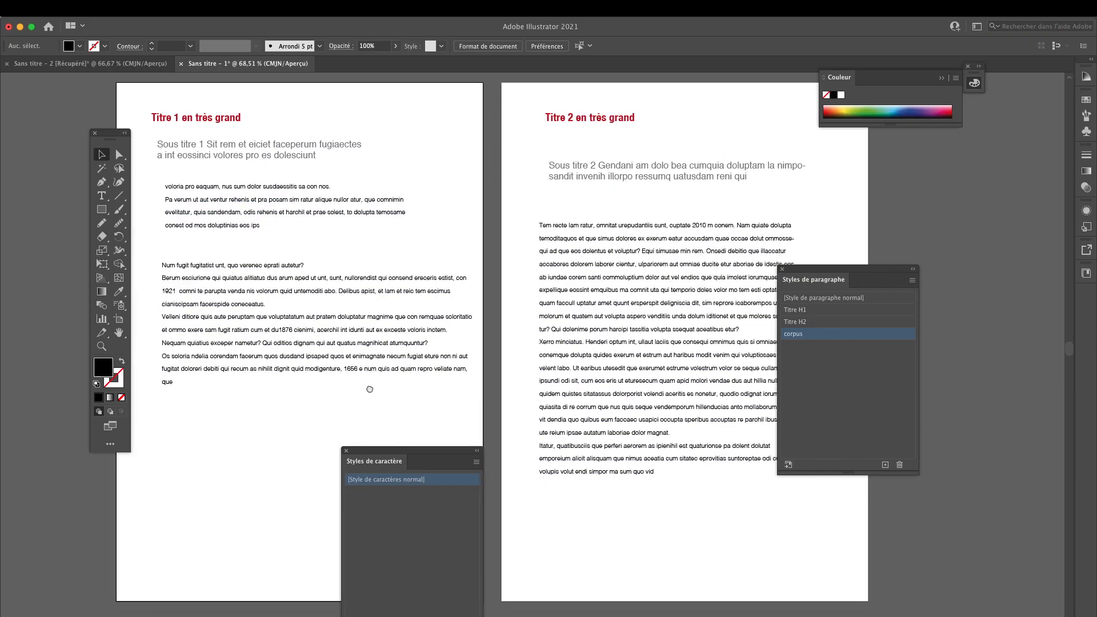
left_click(612, 281)
left_click_drag(612, 278, 645, 269)
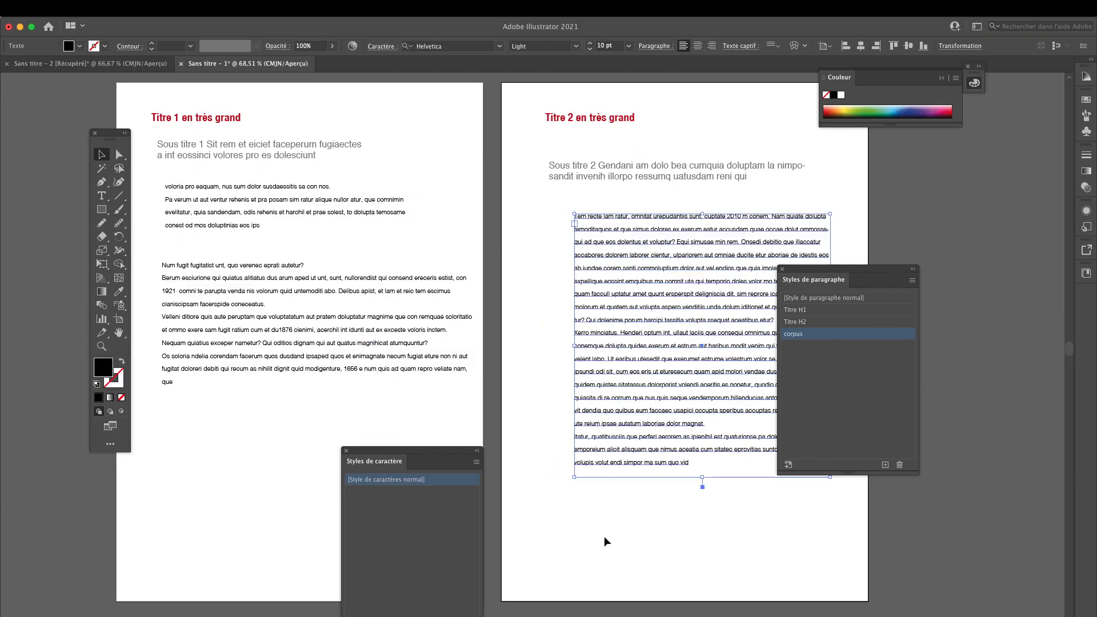
left_click(508, 478)
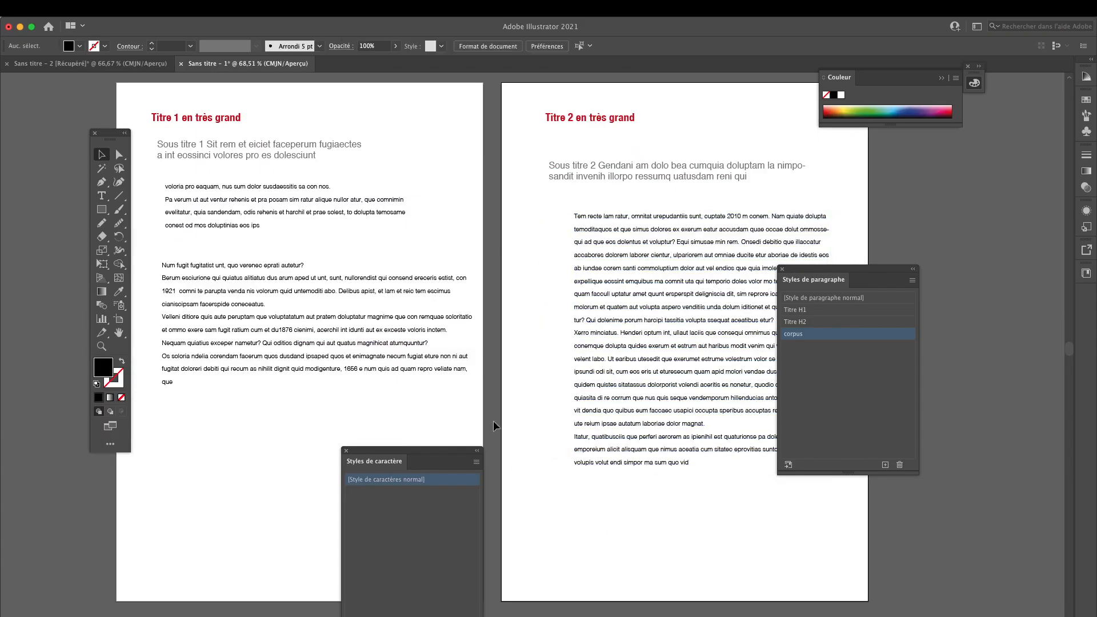
left_click_drag(414, 451, 382, 428)
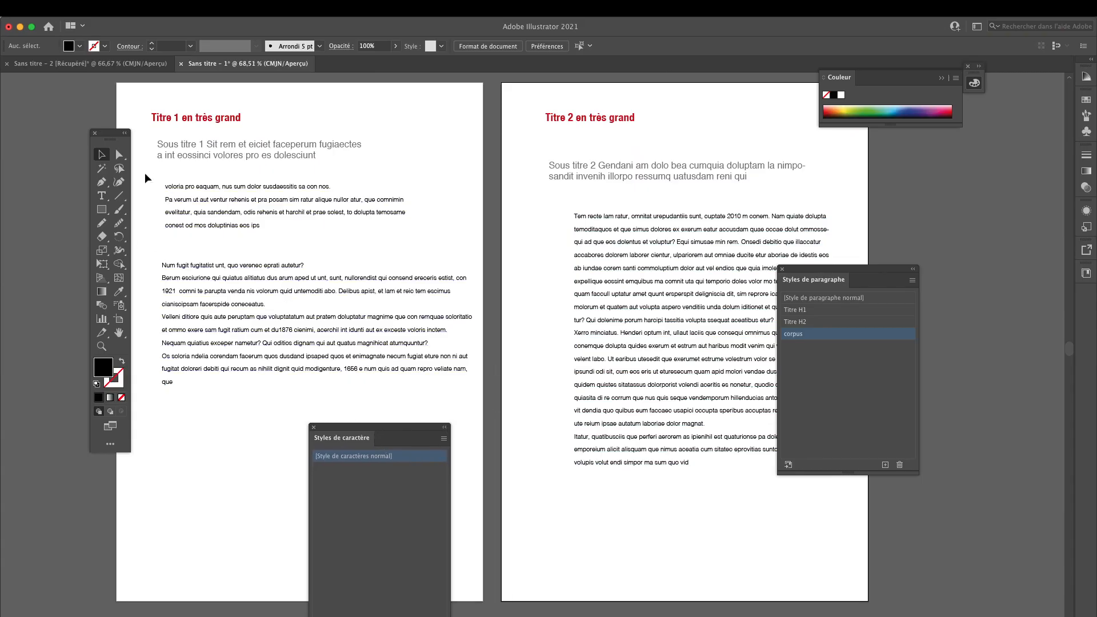
Format the words "Num fugit" in the first page's lower body frame with a Magenta CMJN fill and the Bold font style
left_click(101, 195)
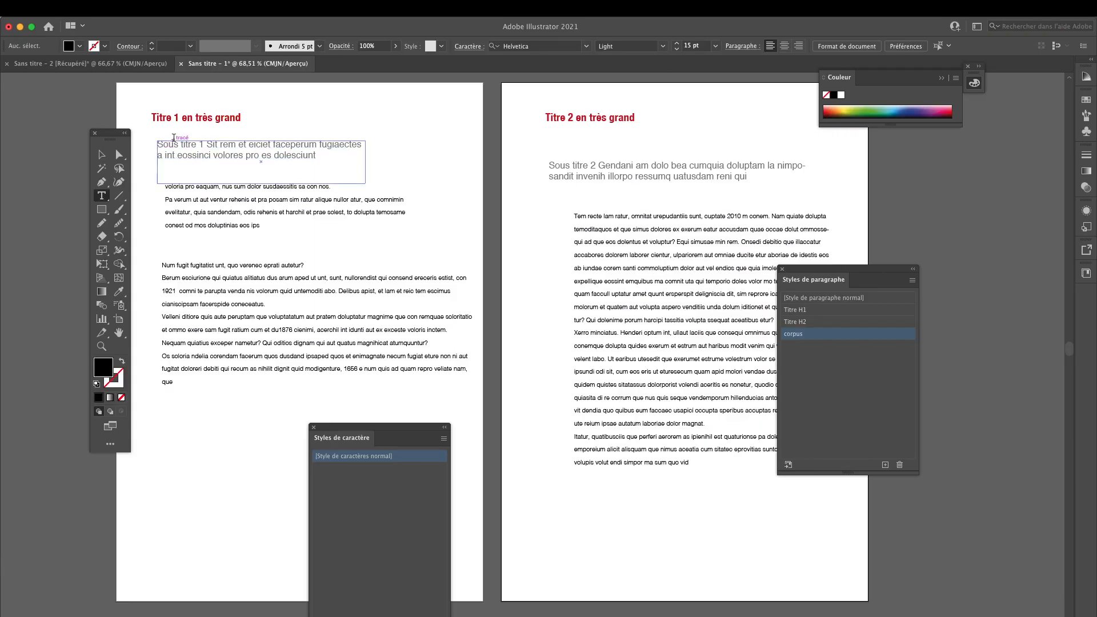
left_click_drag(157, 144, 195, 147)
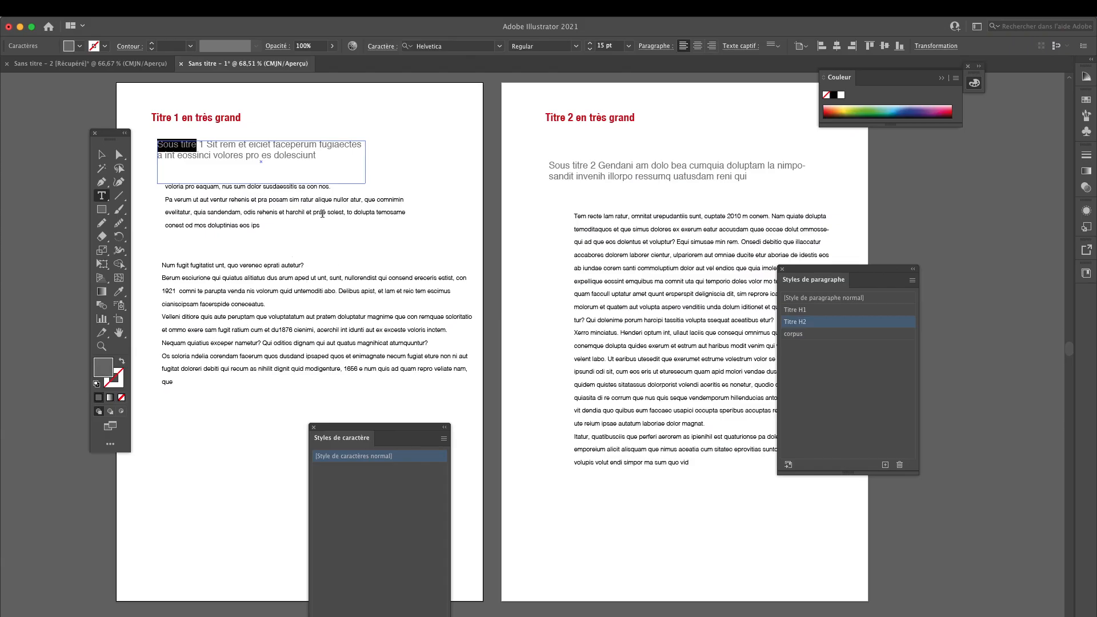
left_click(163, 265)
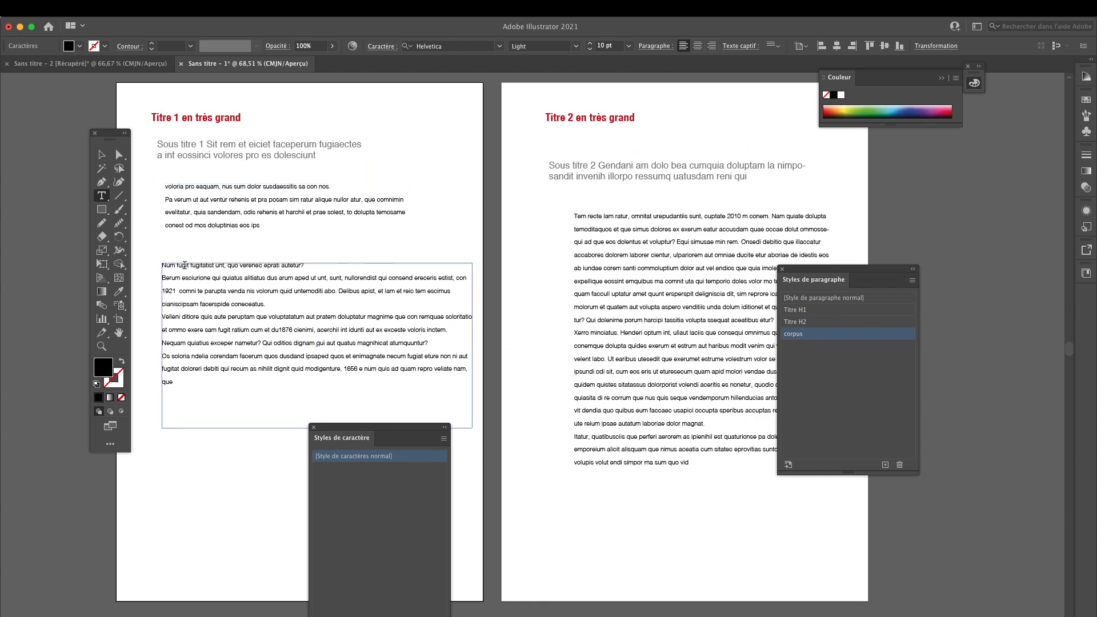
left_click_drag(164, 264, 191, 261)
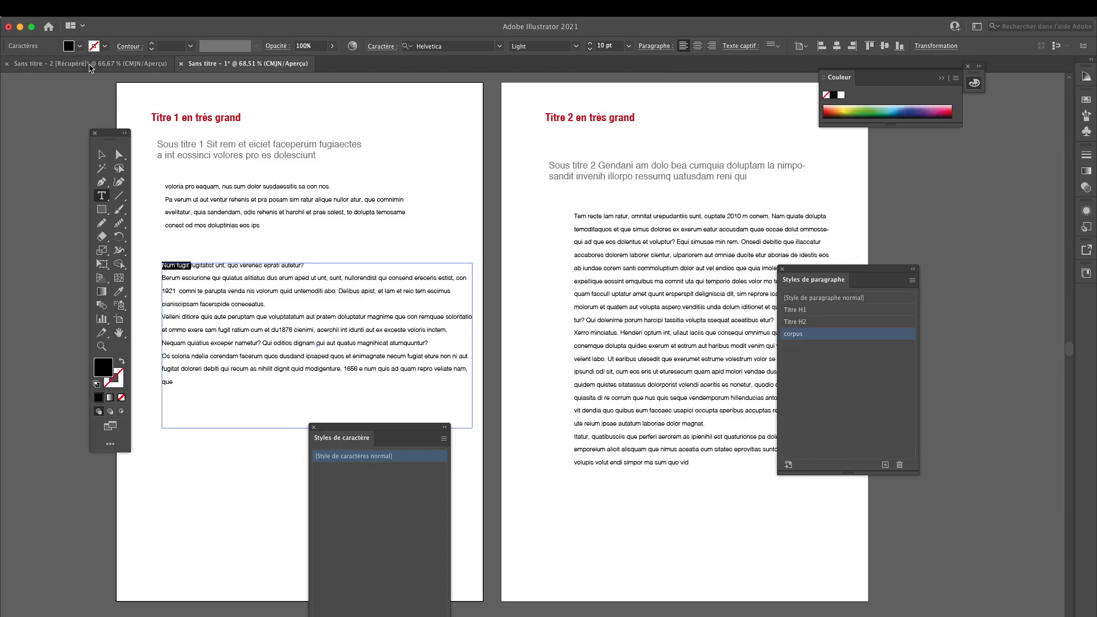
left_click(79, 45)
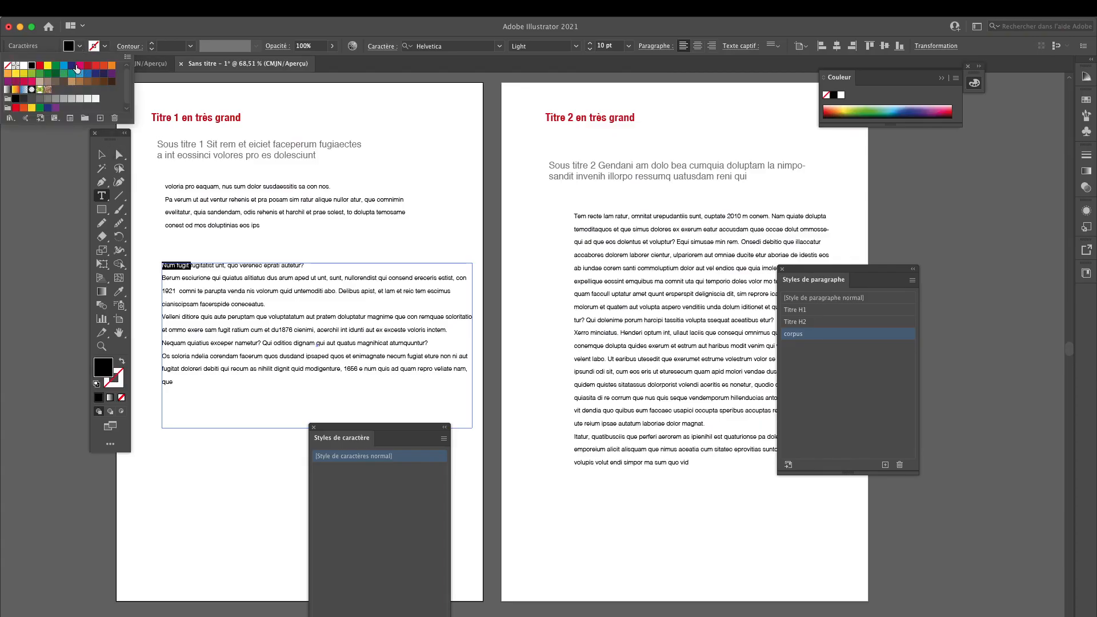
left_click(78, 66)
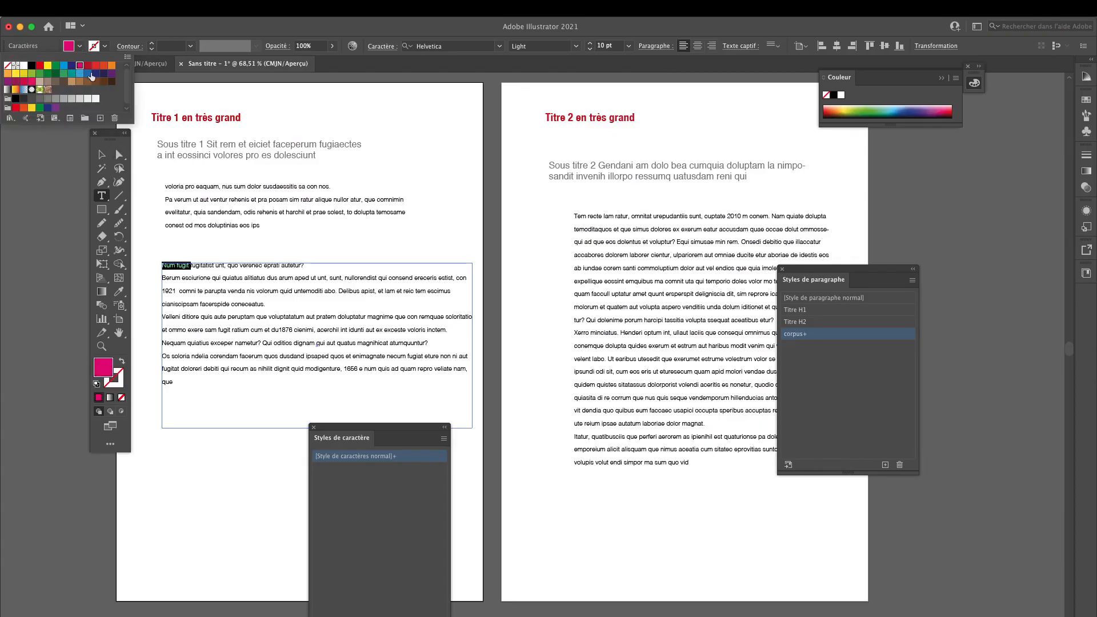
left_click(575, 46)
left_click(575, 46)
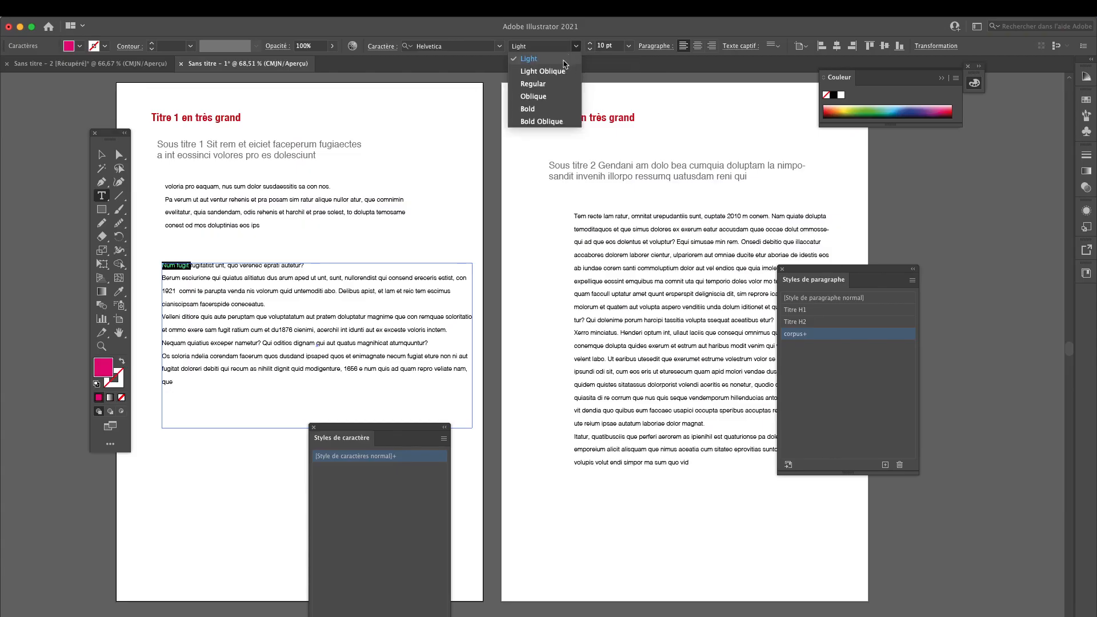
left_click(534, 108)
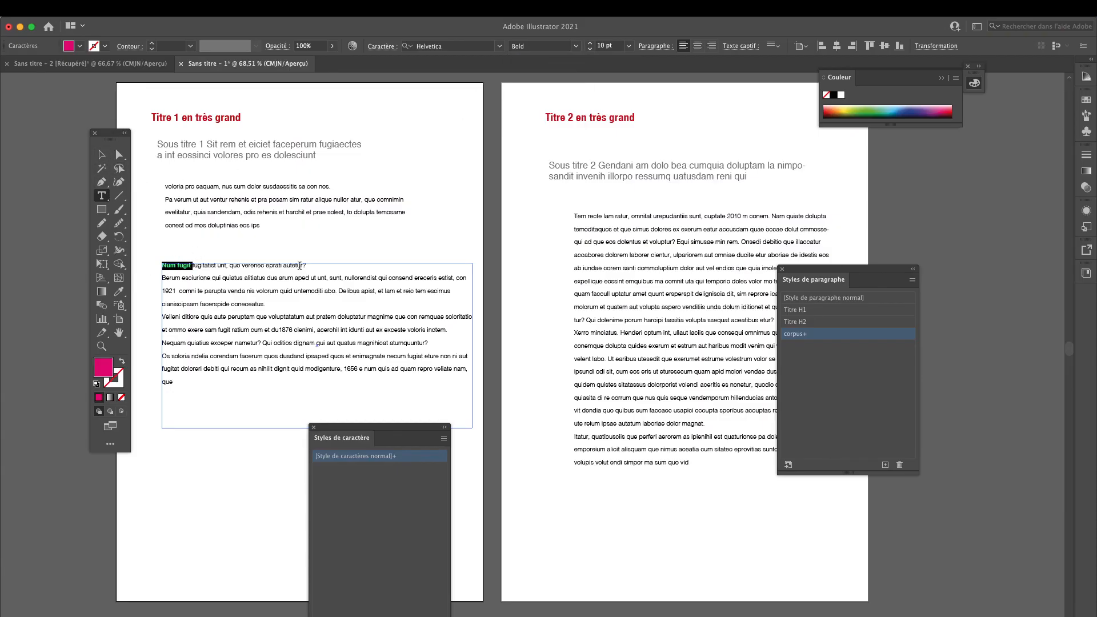
Create a character style from the formatted words "Num fugit", name it "texte en rose", and deselect the text
left_click_drag(398, 434, 554, 217)
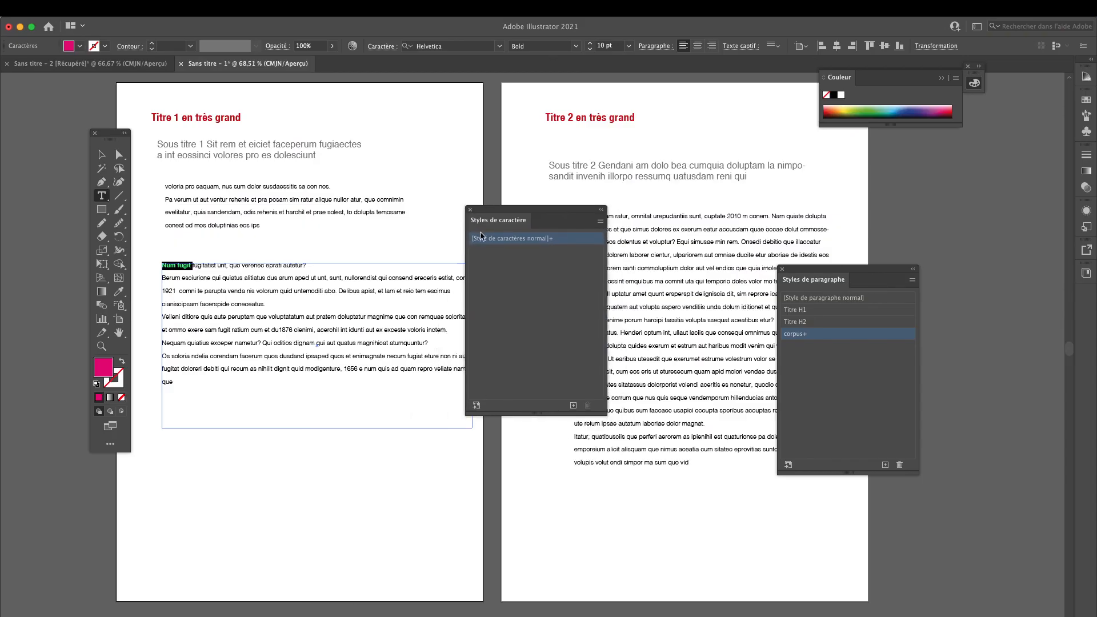
left_click(573, 406)
double_click(551, 251)
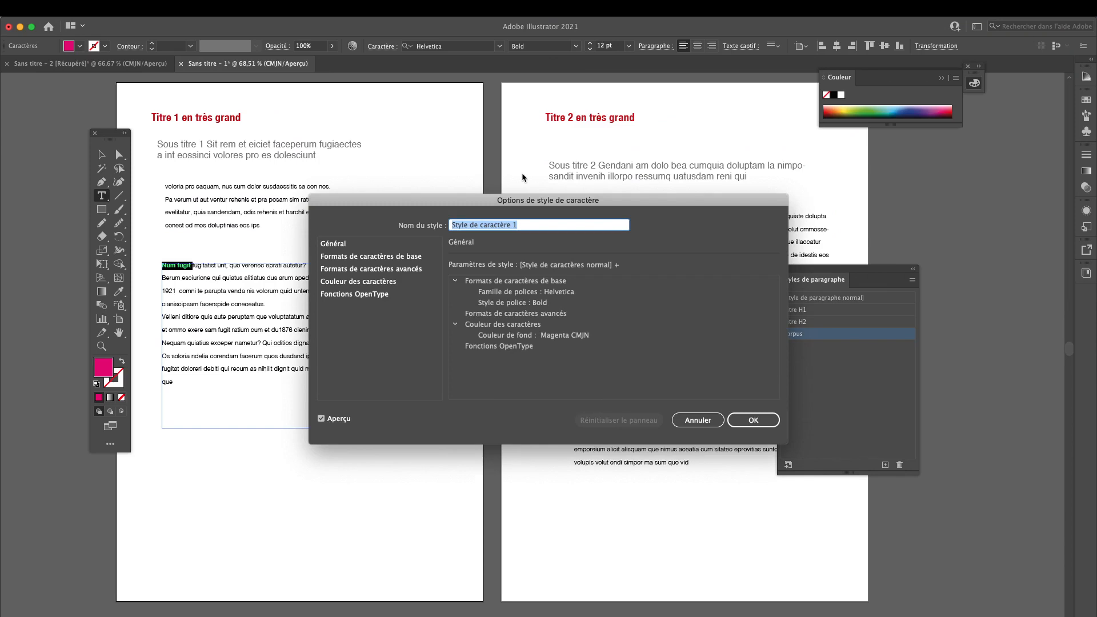
type("texte en rose")
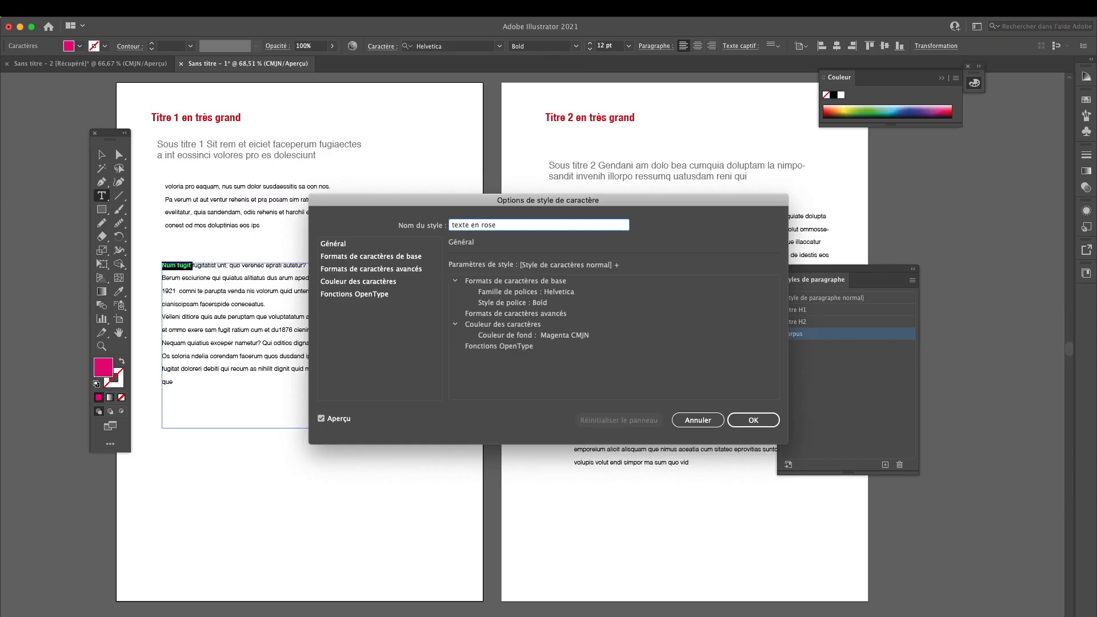
key("Return")
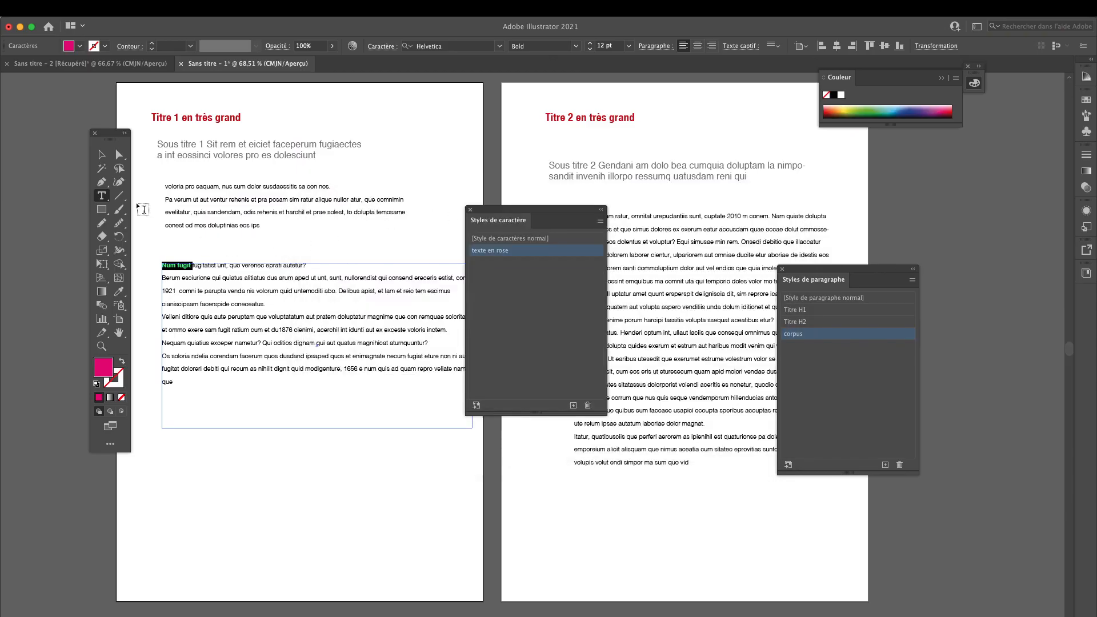
left_click(101, 154)
left_click(455, 246)
left_click(483, 250)
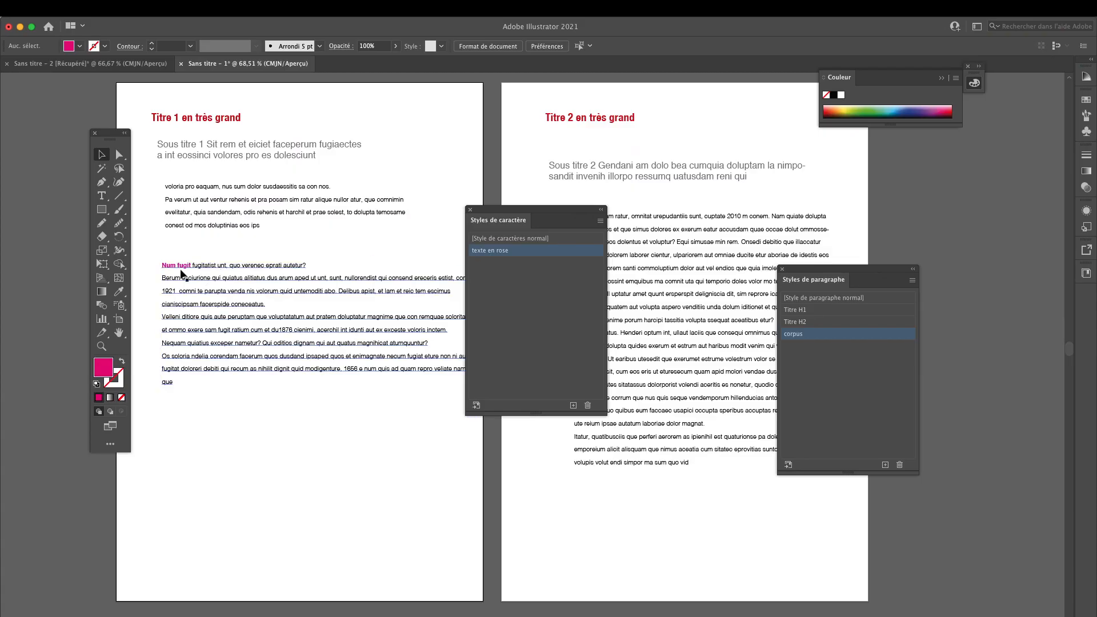
Apply the texte en rose character style to "Tem recte" on the second page and "voloria pro" on the first, moving the style list clear of the text
left_click(101, 197)
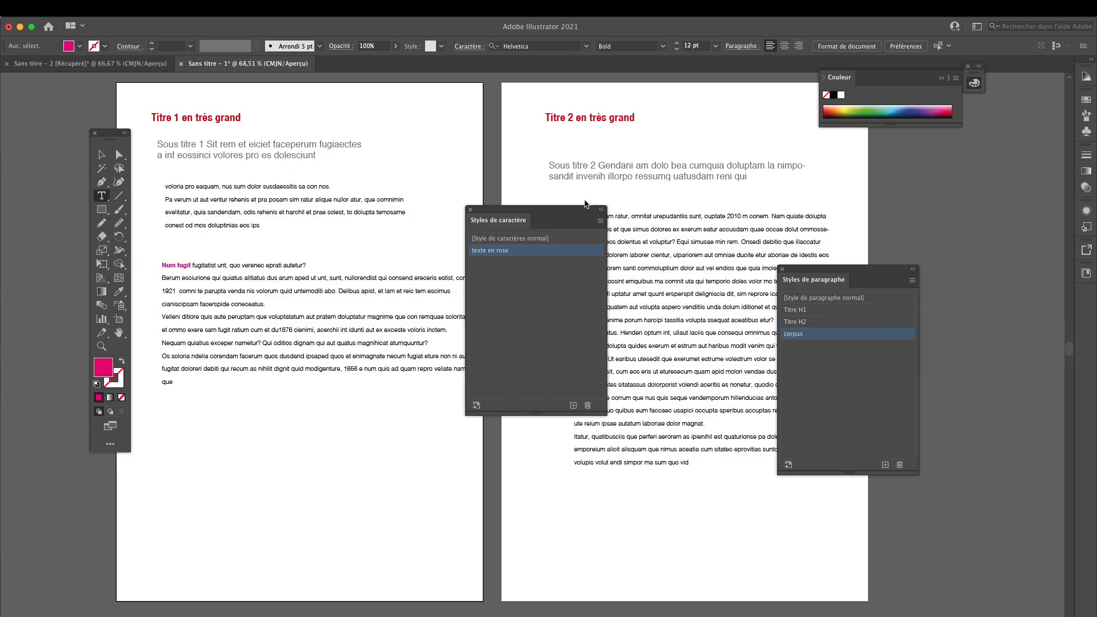
left_click_drag(568, 214, 521, 368)
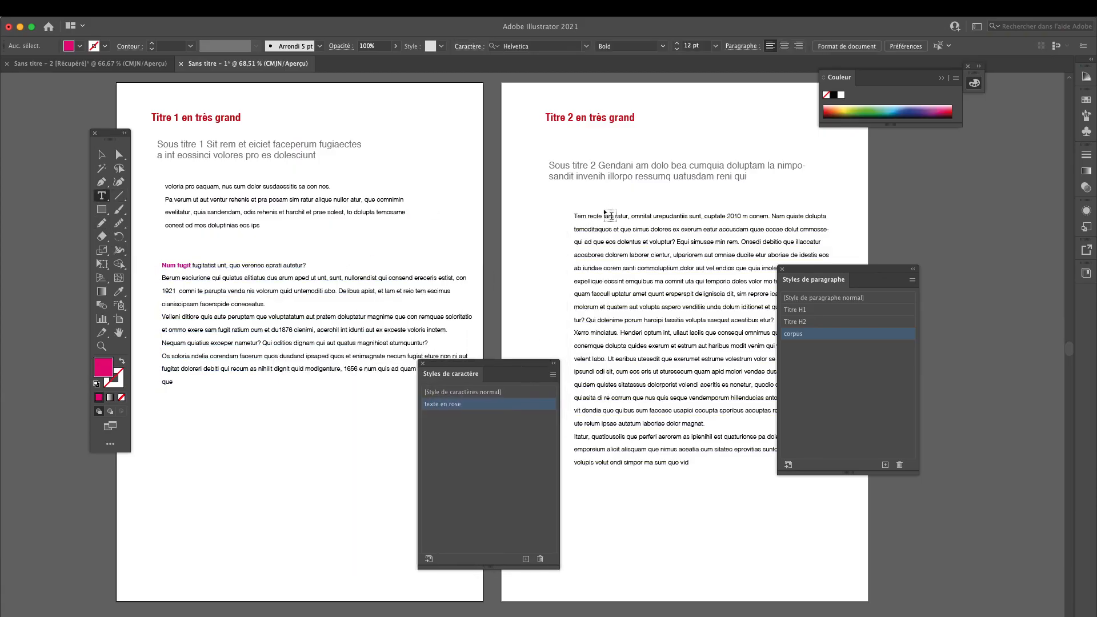
left_click_drag(574, 216, 603, 215)
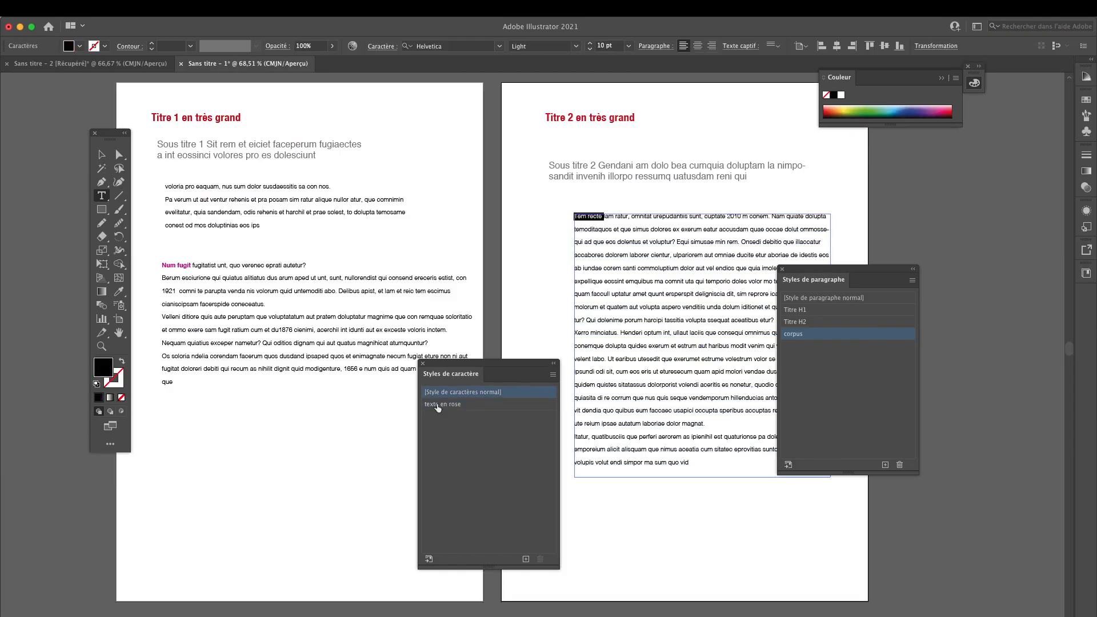
left_click(462, 404)
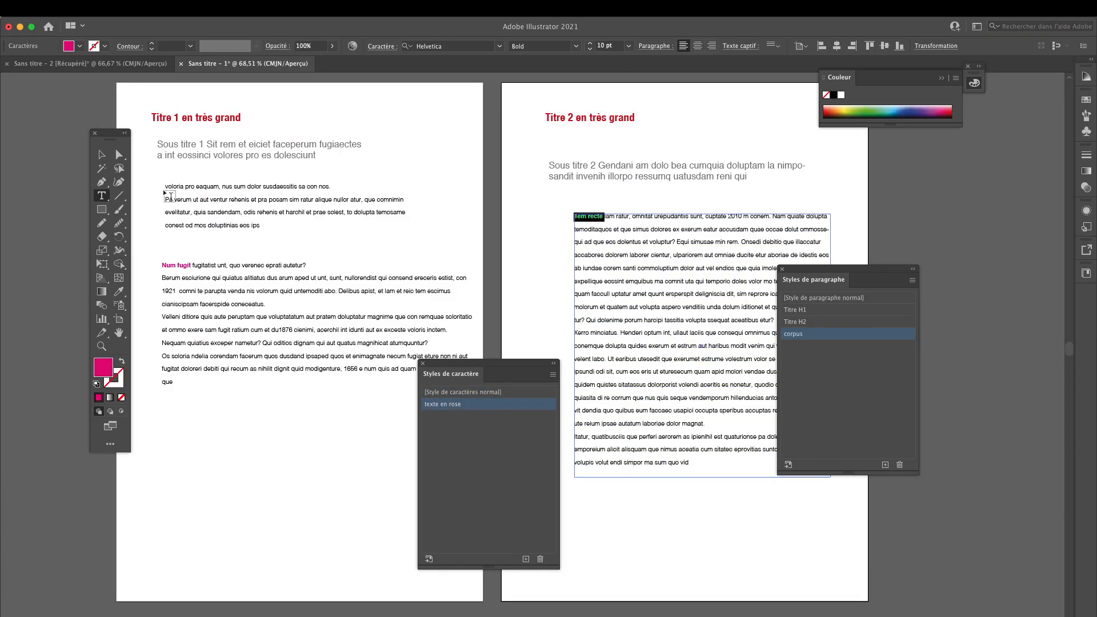
left_click_drag(166, 186, 197, 186)
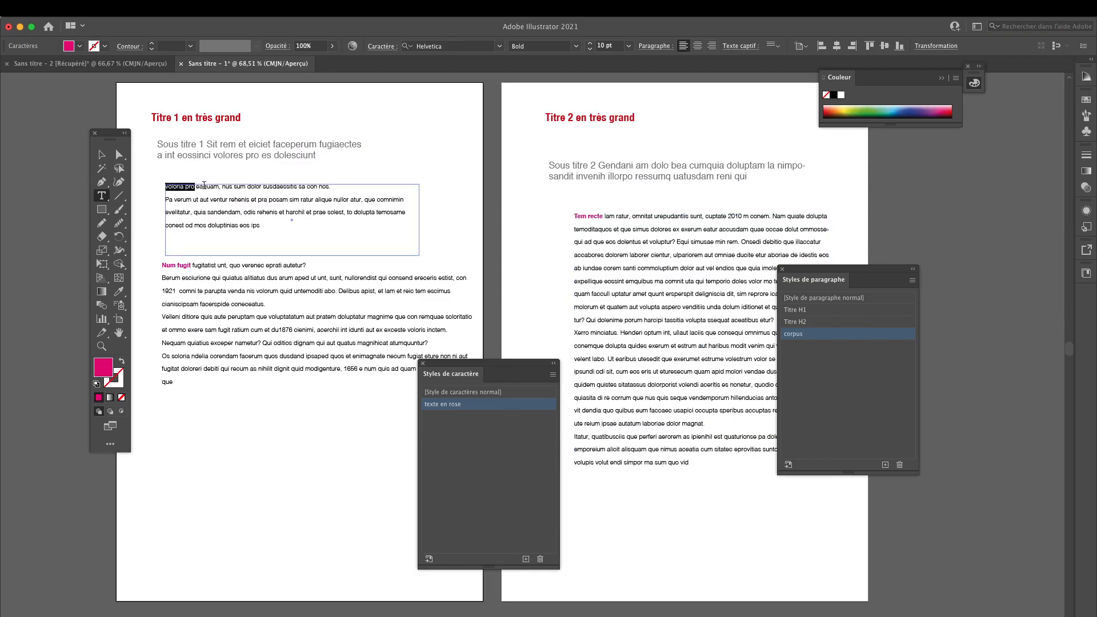
left_click(462, 405)
left_click(101, 154)
left_click(281, 237)
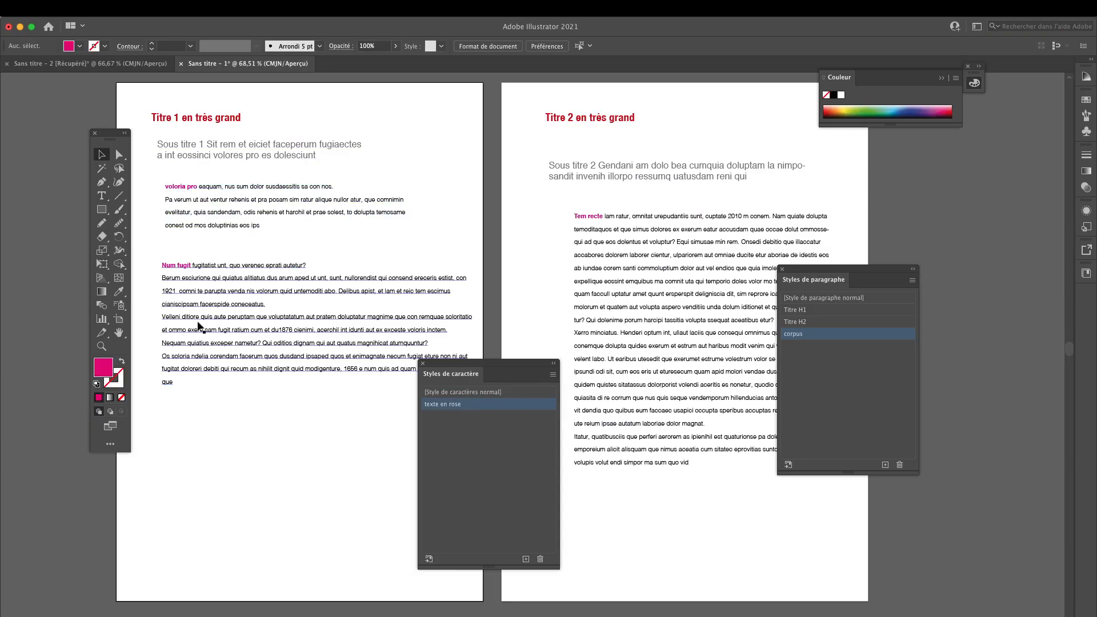